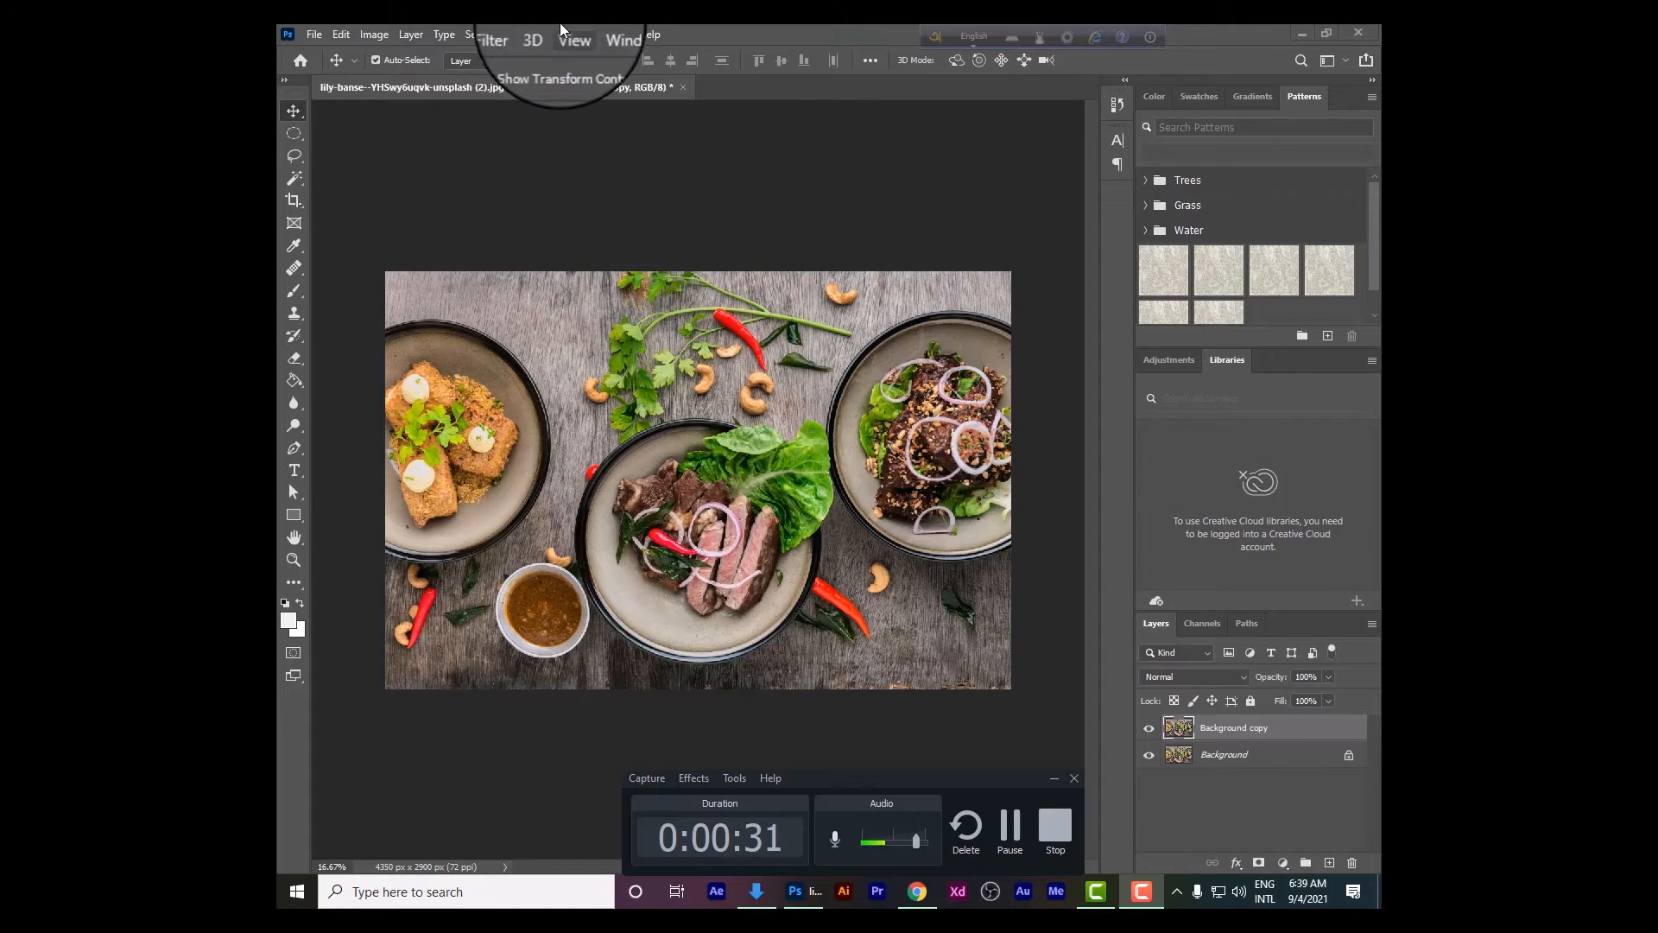
left_click(367, 32)
mouse_move(399, 77)
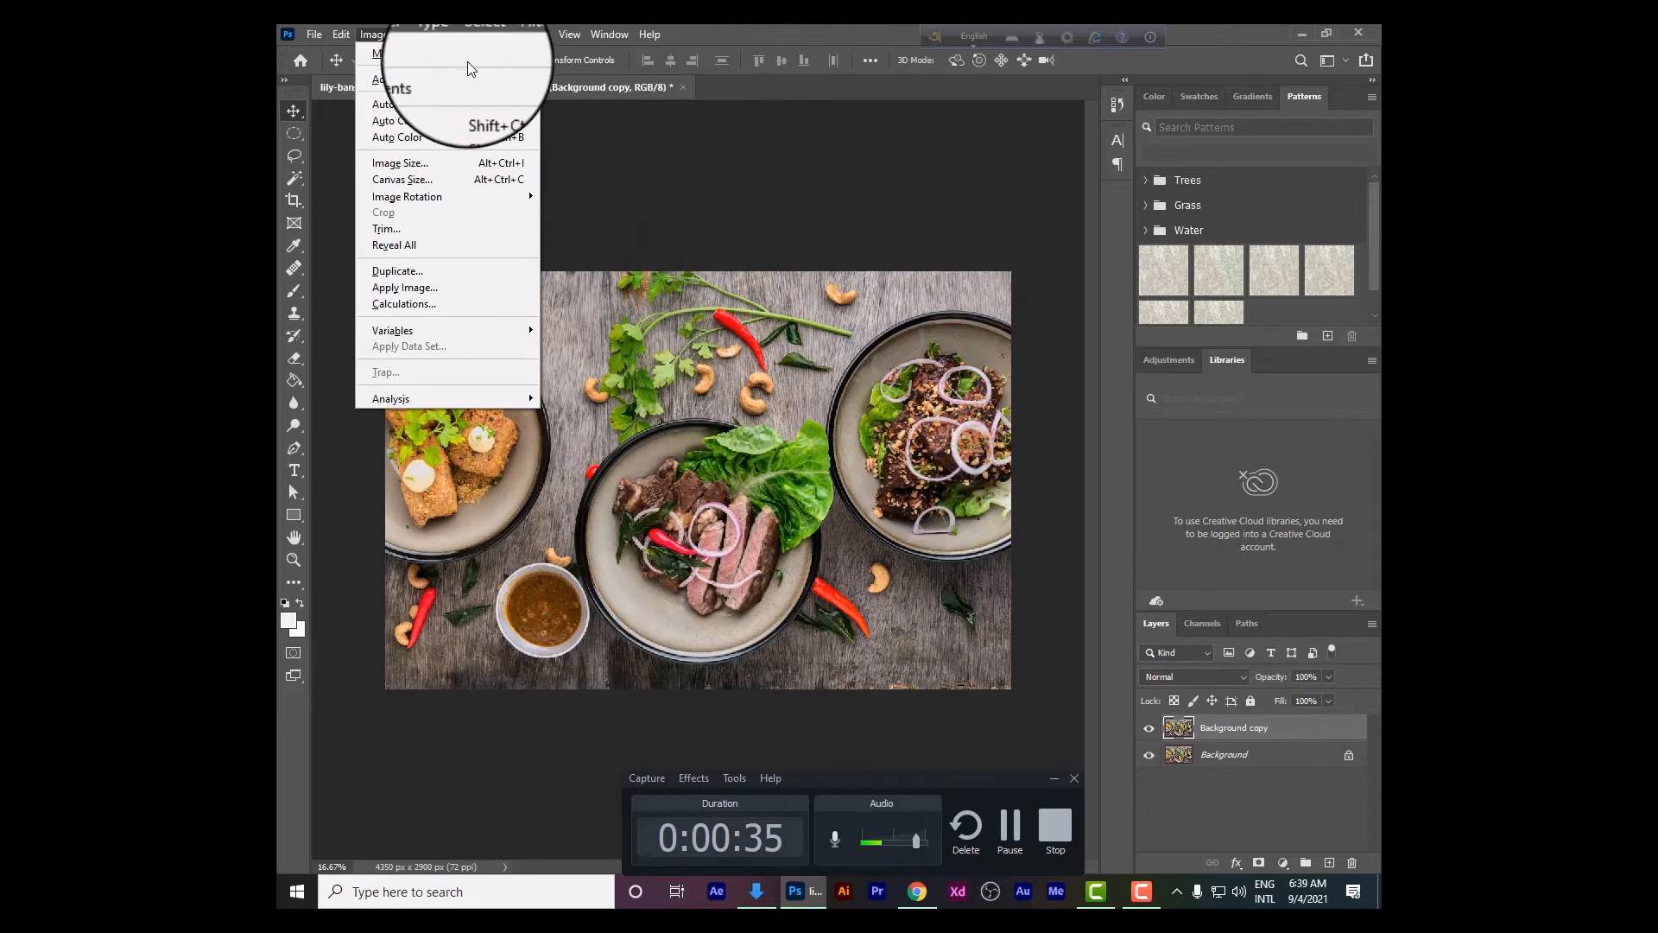
mouse_move(478, 80)
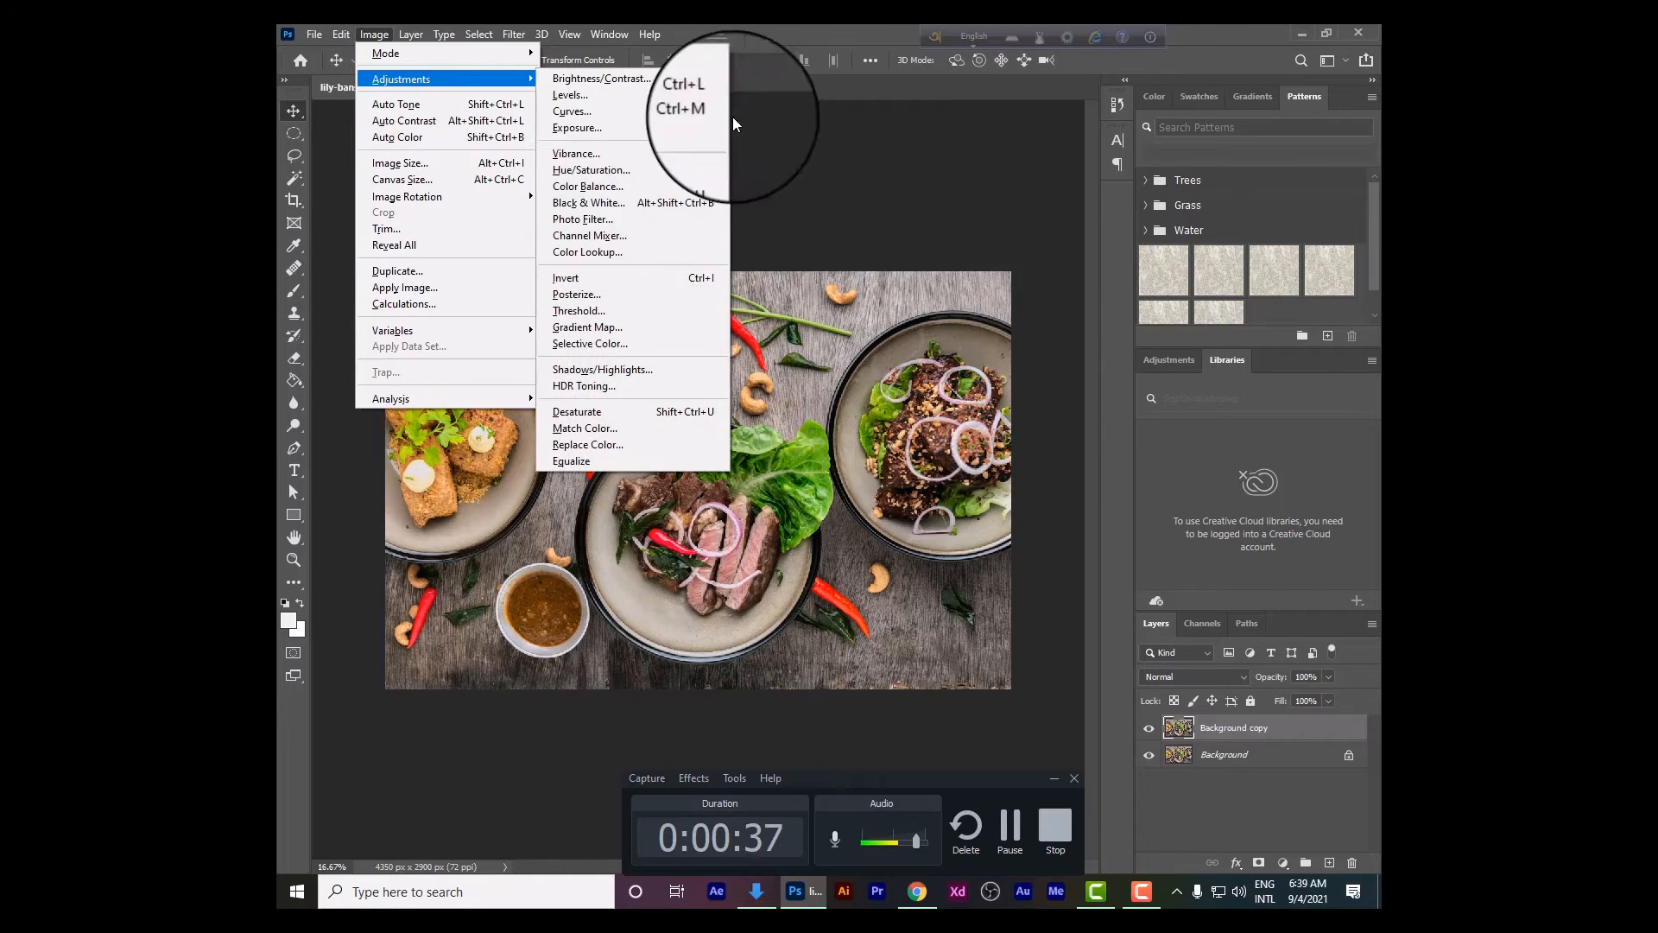
left_click(604, 170)
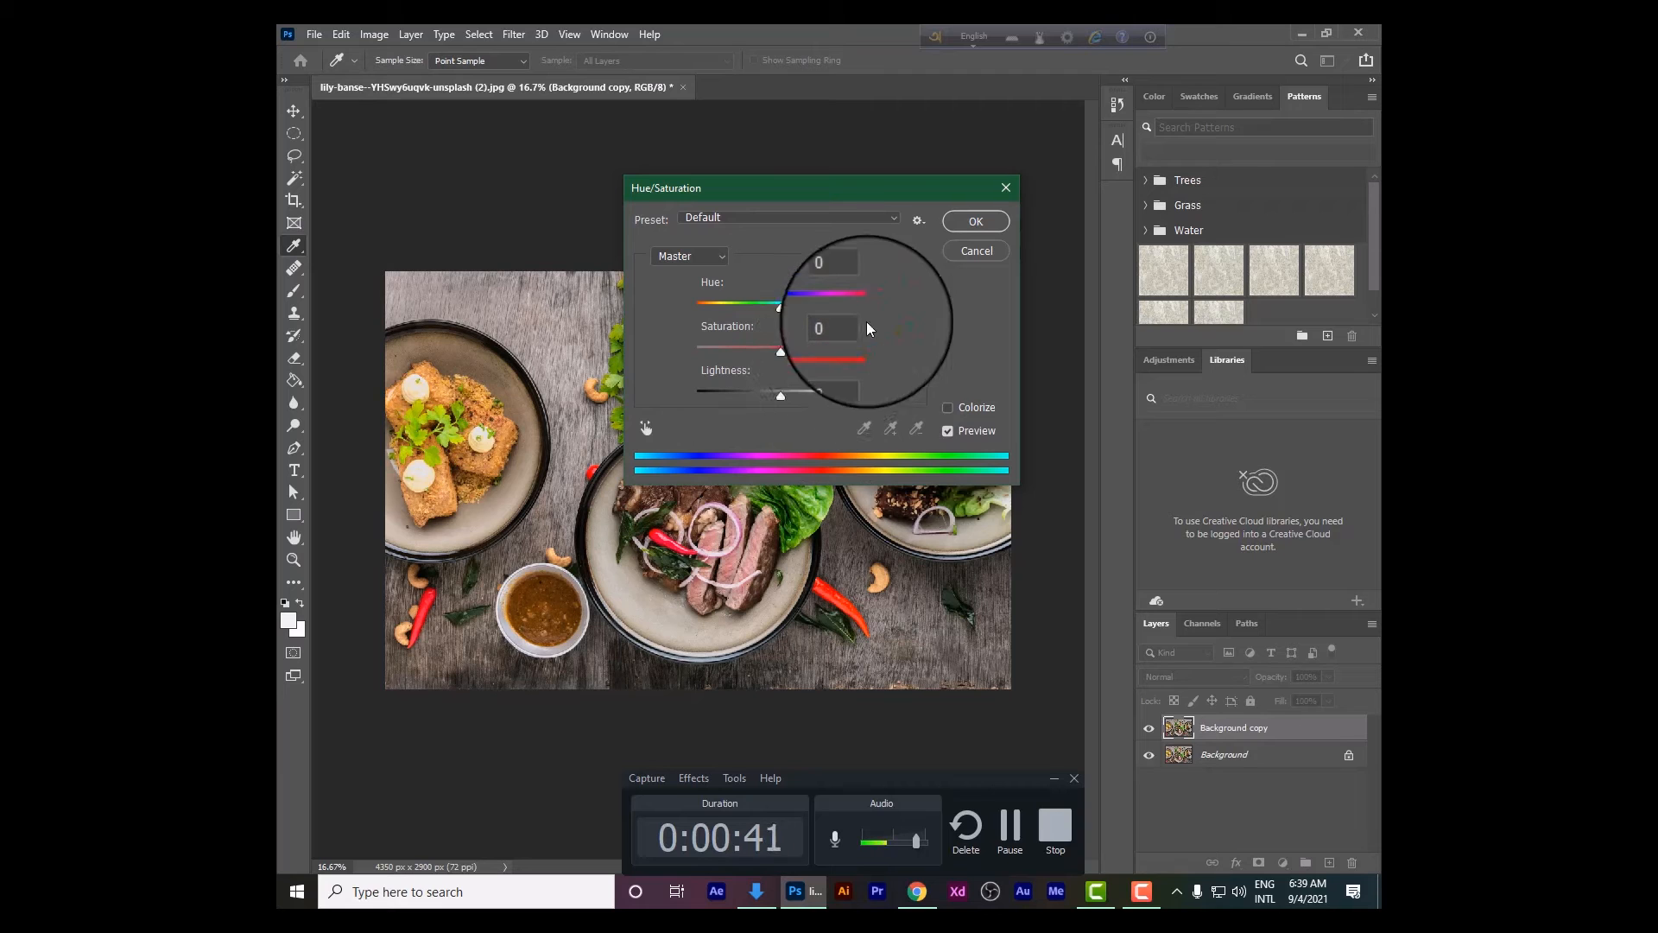
left_click(977, 250)
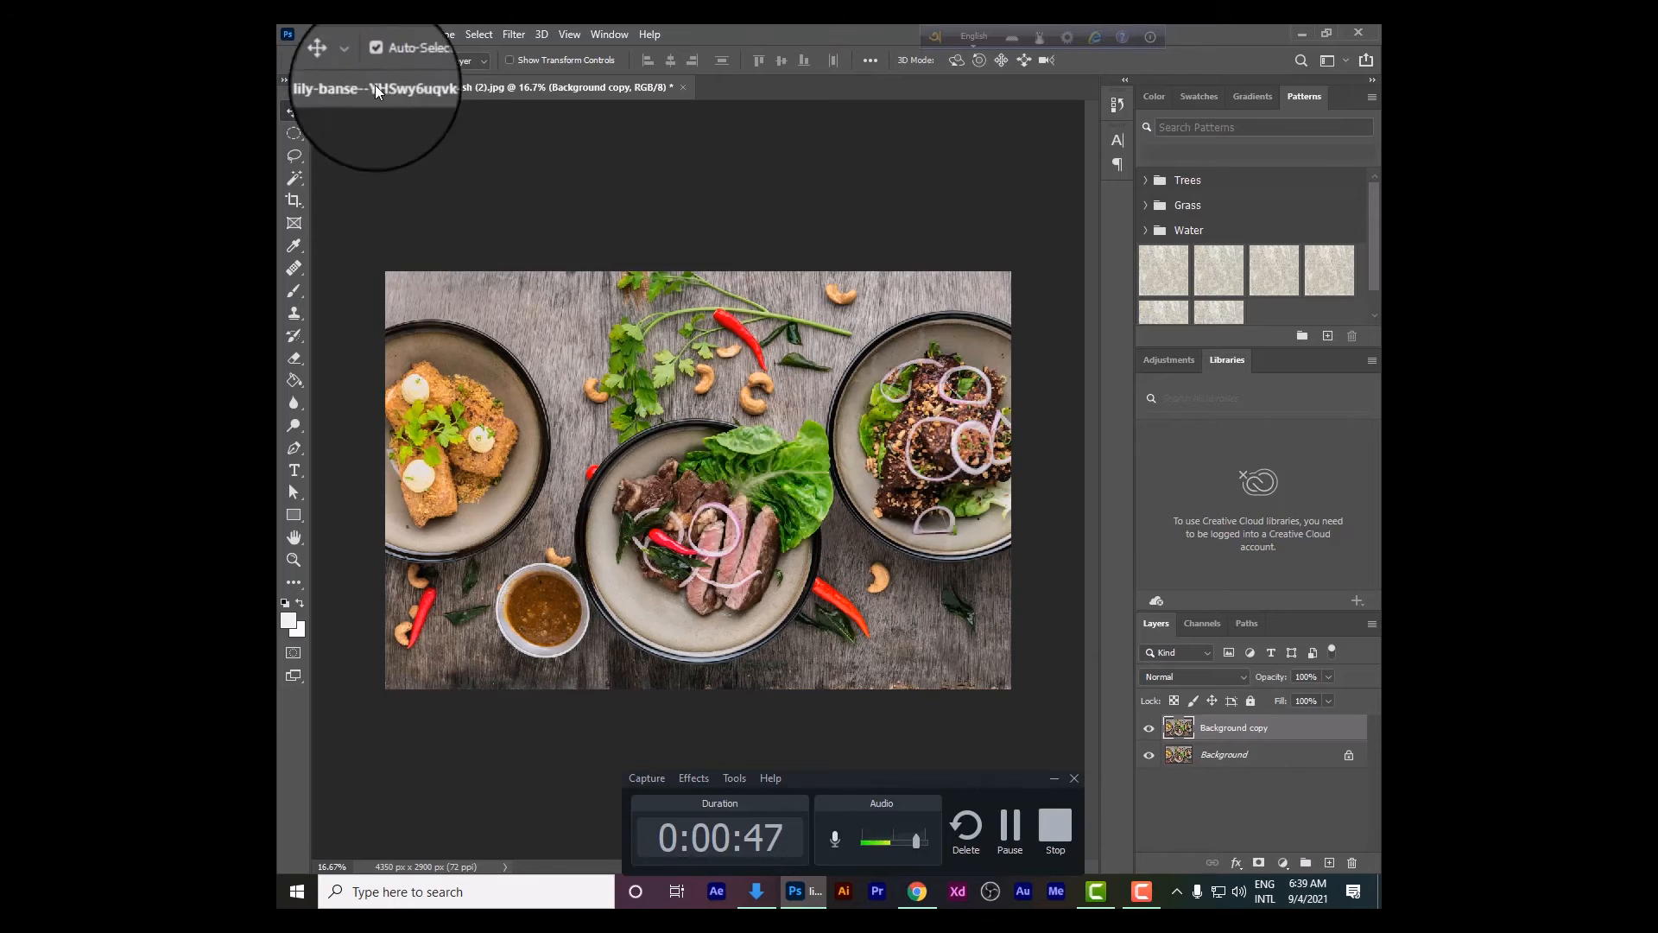
- Convert the Background copy layer to a smart object
right_click(1244, 730)
left_click(1088, 382)
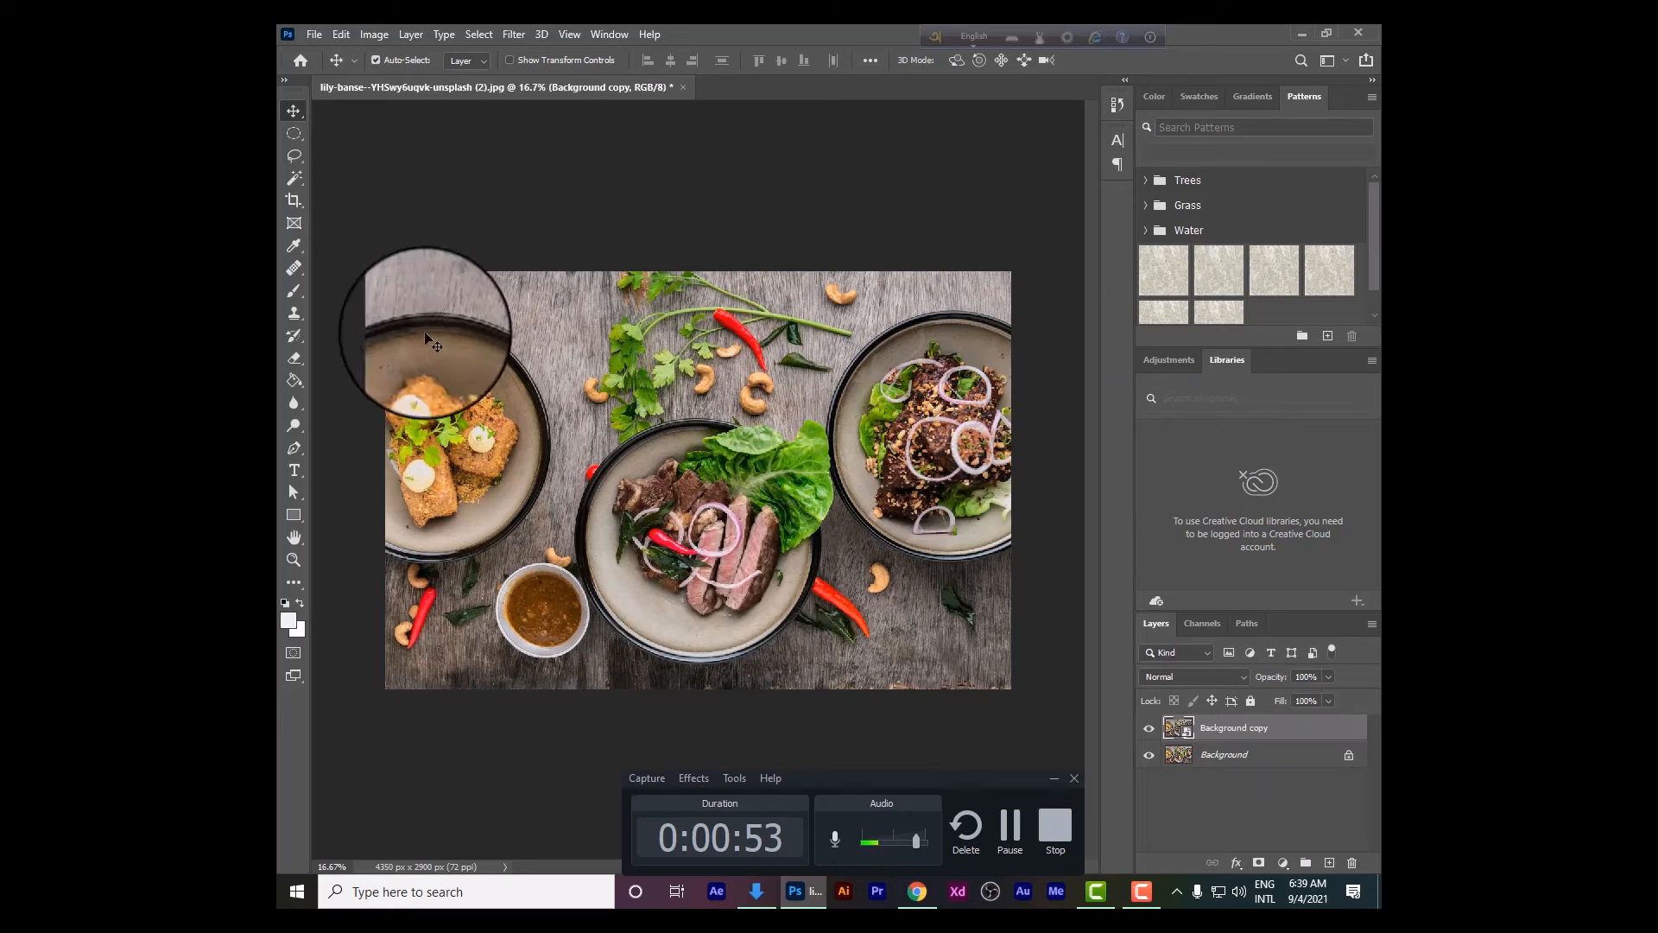
- Apply a Hue/Saturation adjustment to the Background copy smart object with hue +9 and saturation +42
left_click(364, 34)
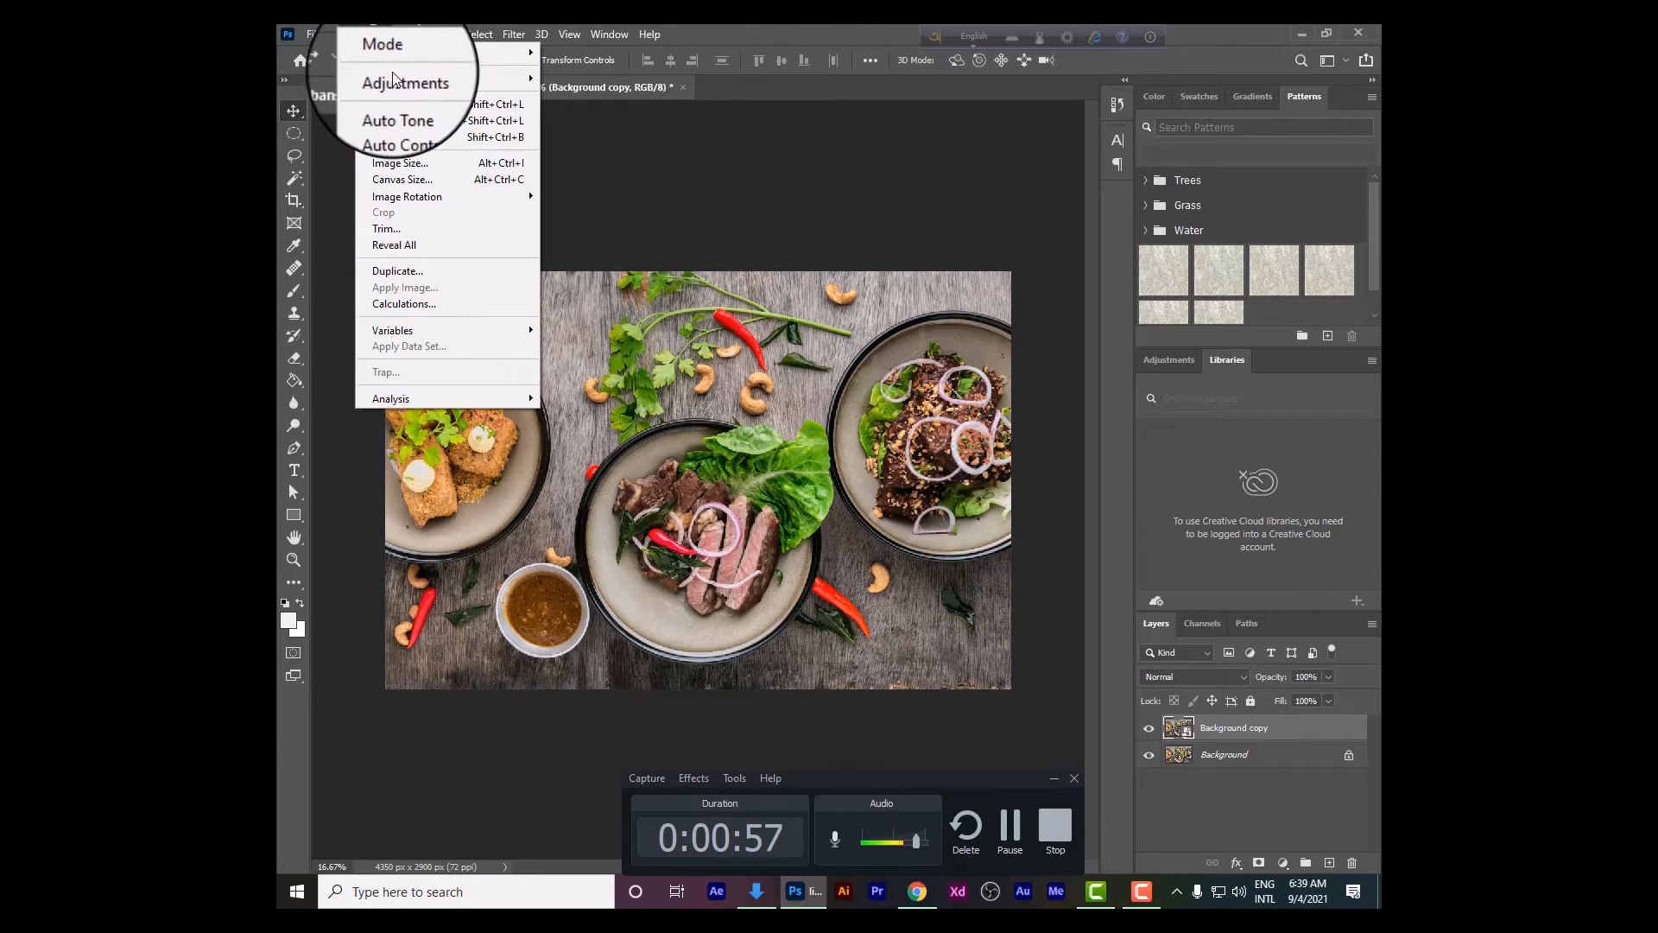
mouse_move(392, 74)
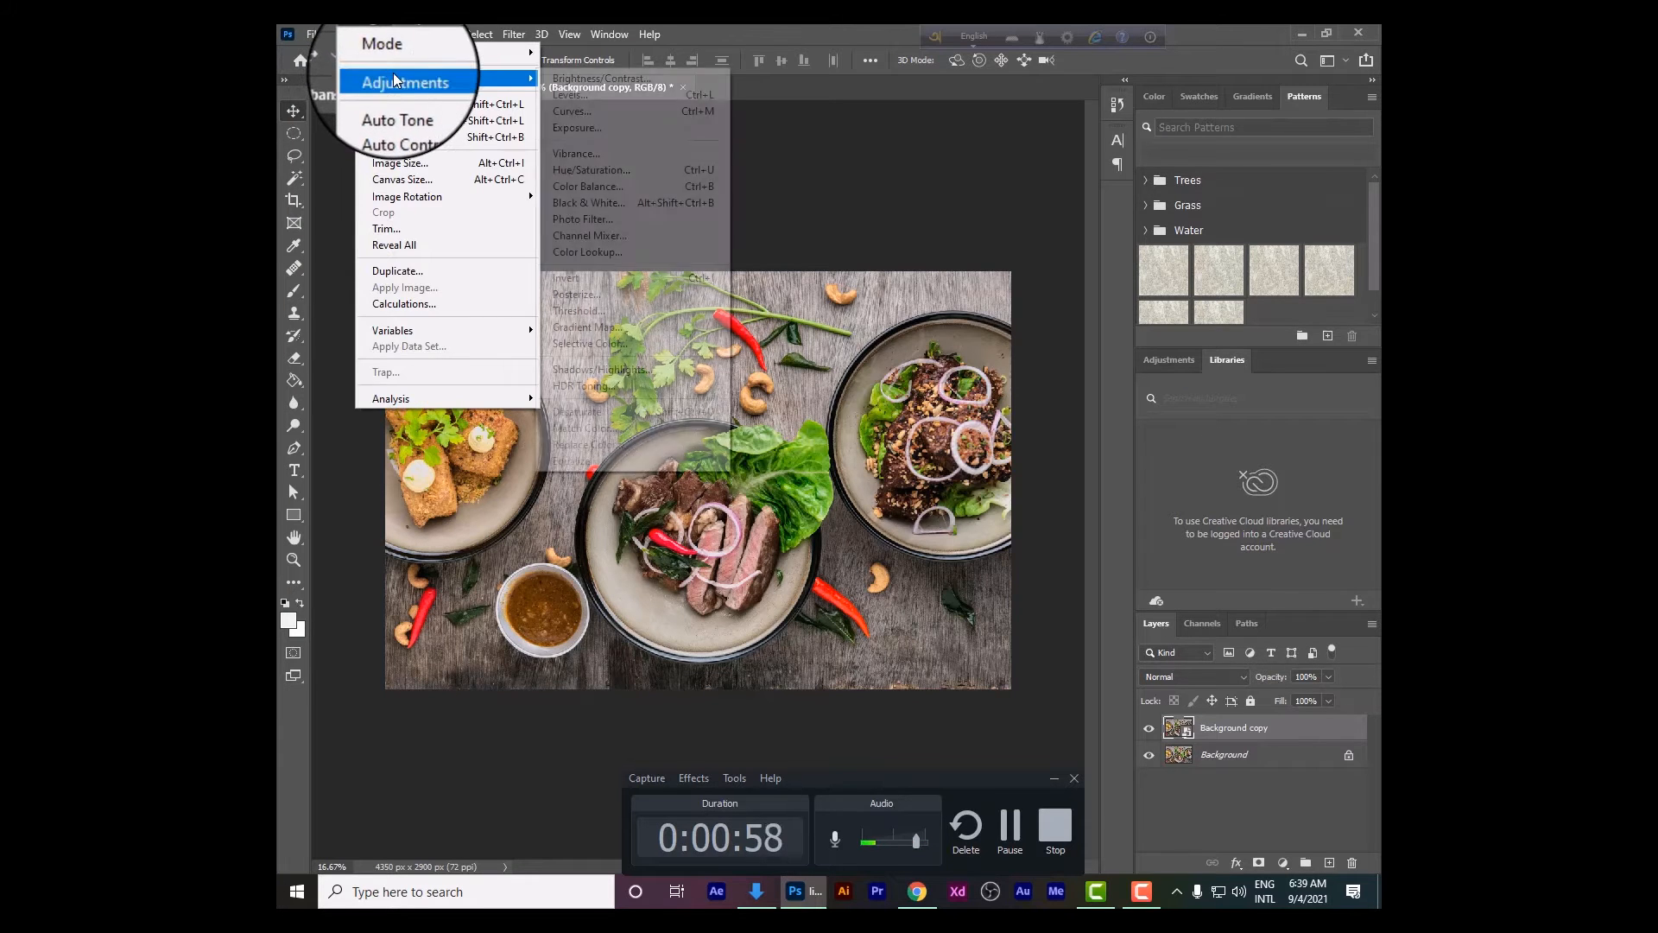
left_click(637, 181)
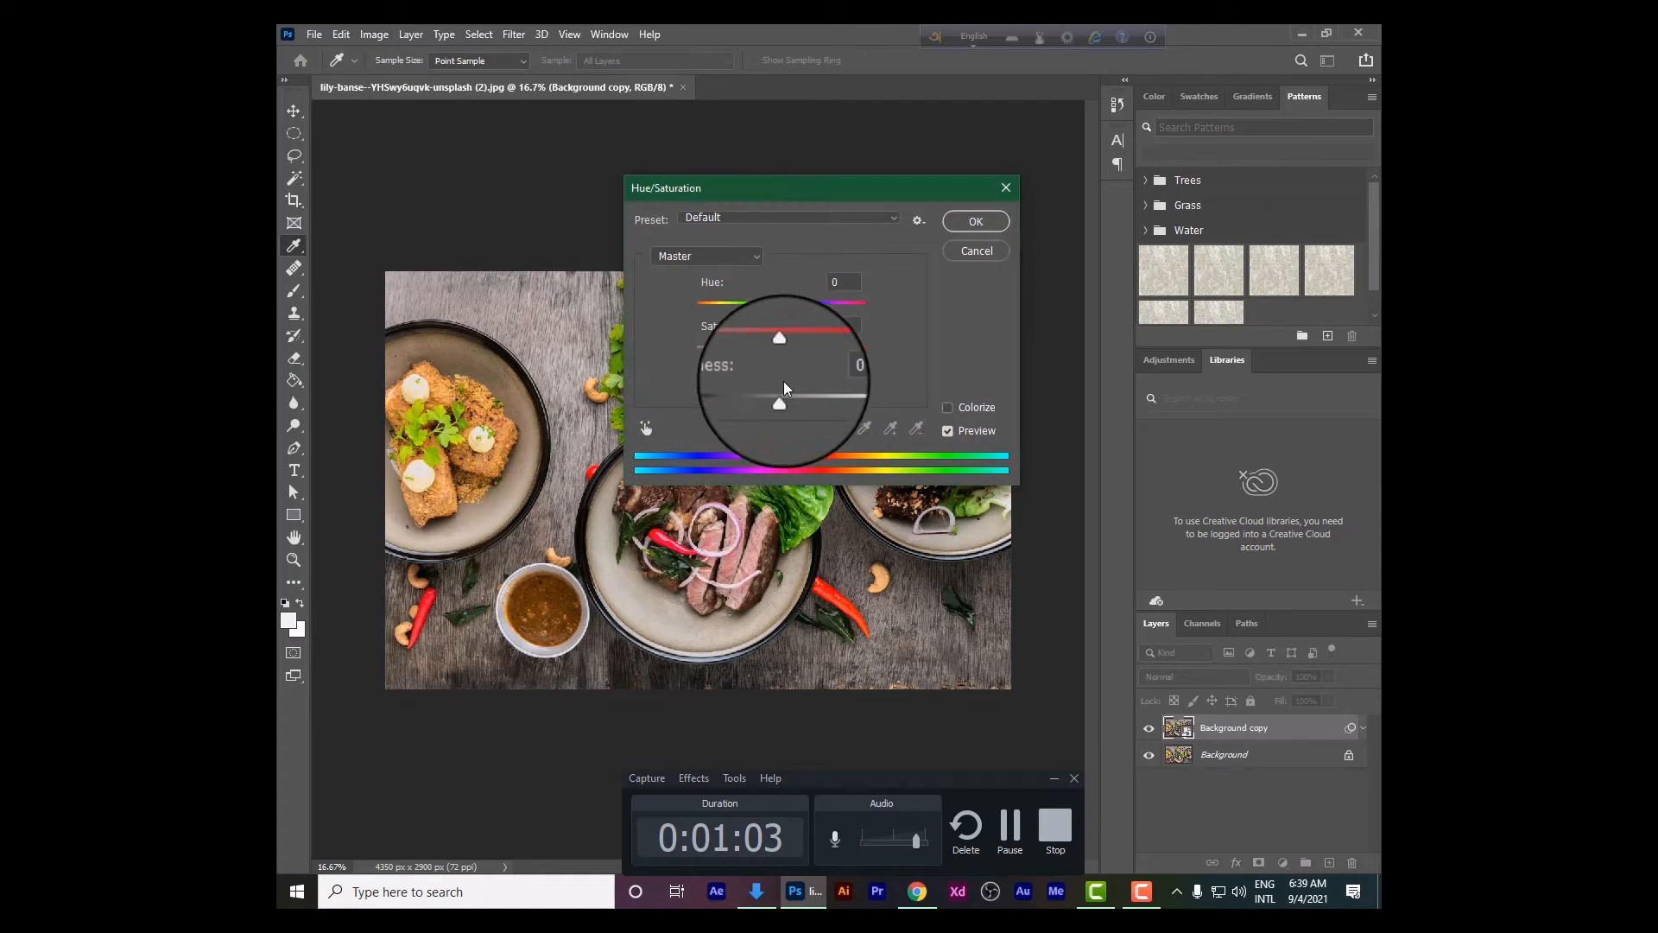
left_click_drag(779, 345, 801, 346)
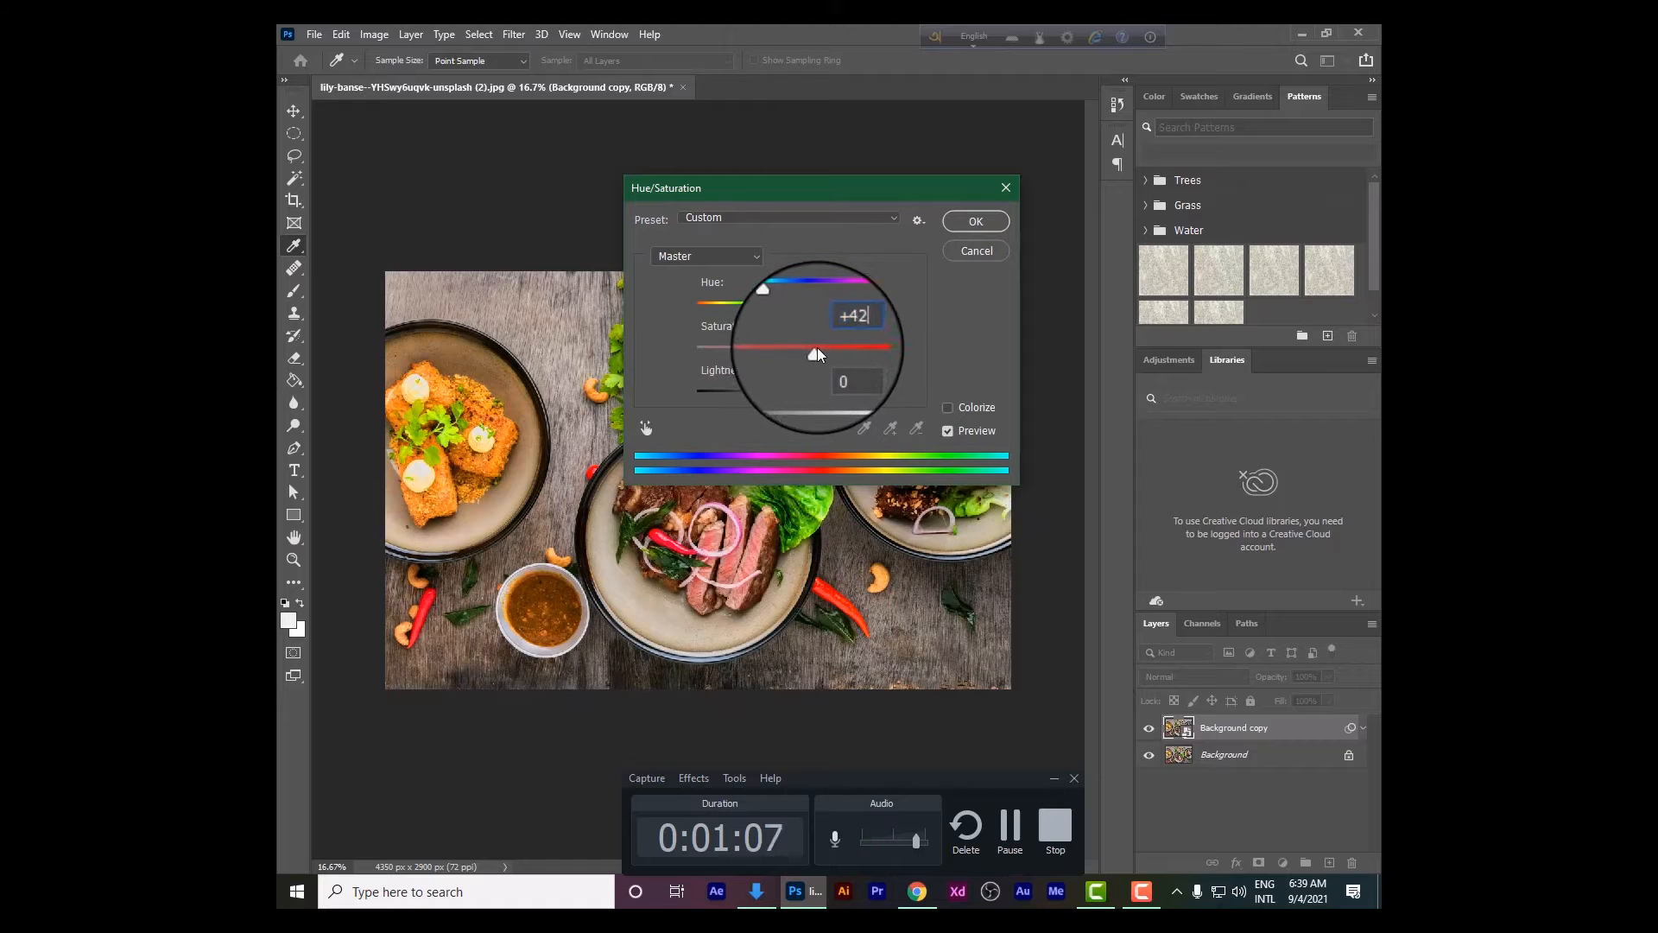
mouse_move(784, 309)
left_mouse_down()
mouse_move(755, 309)
mouse_move(789, 307)
left_mouse_up()
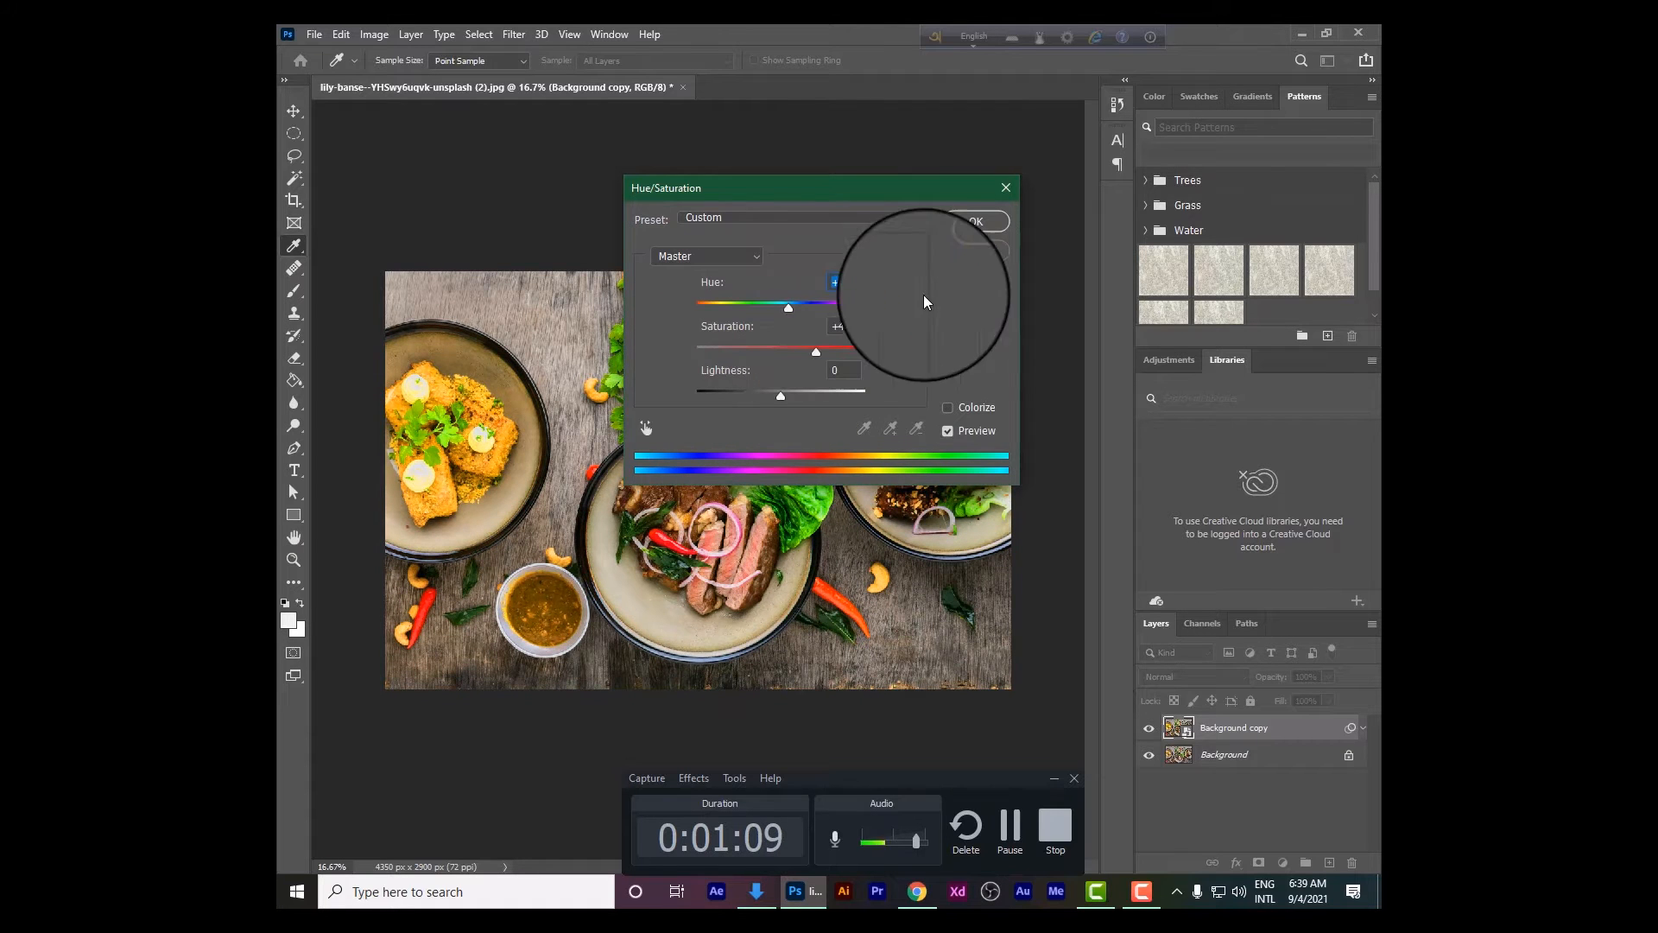
left_click(957, 228)
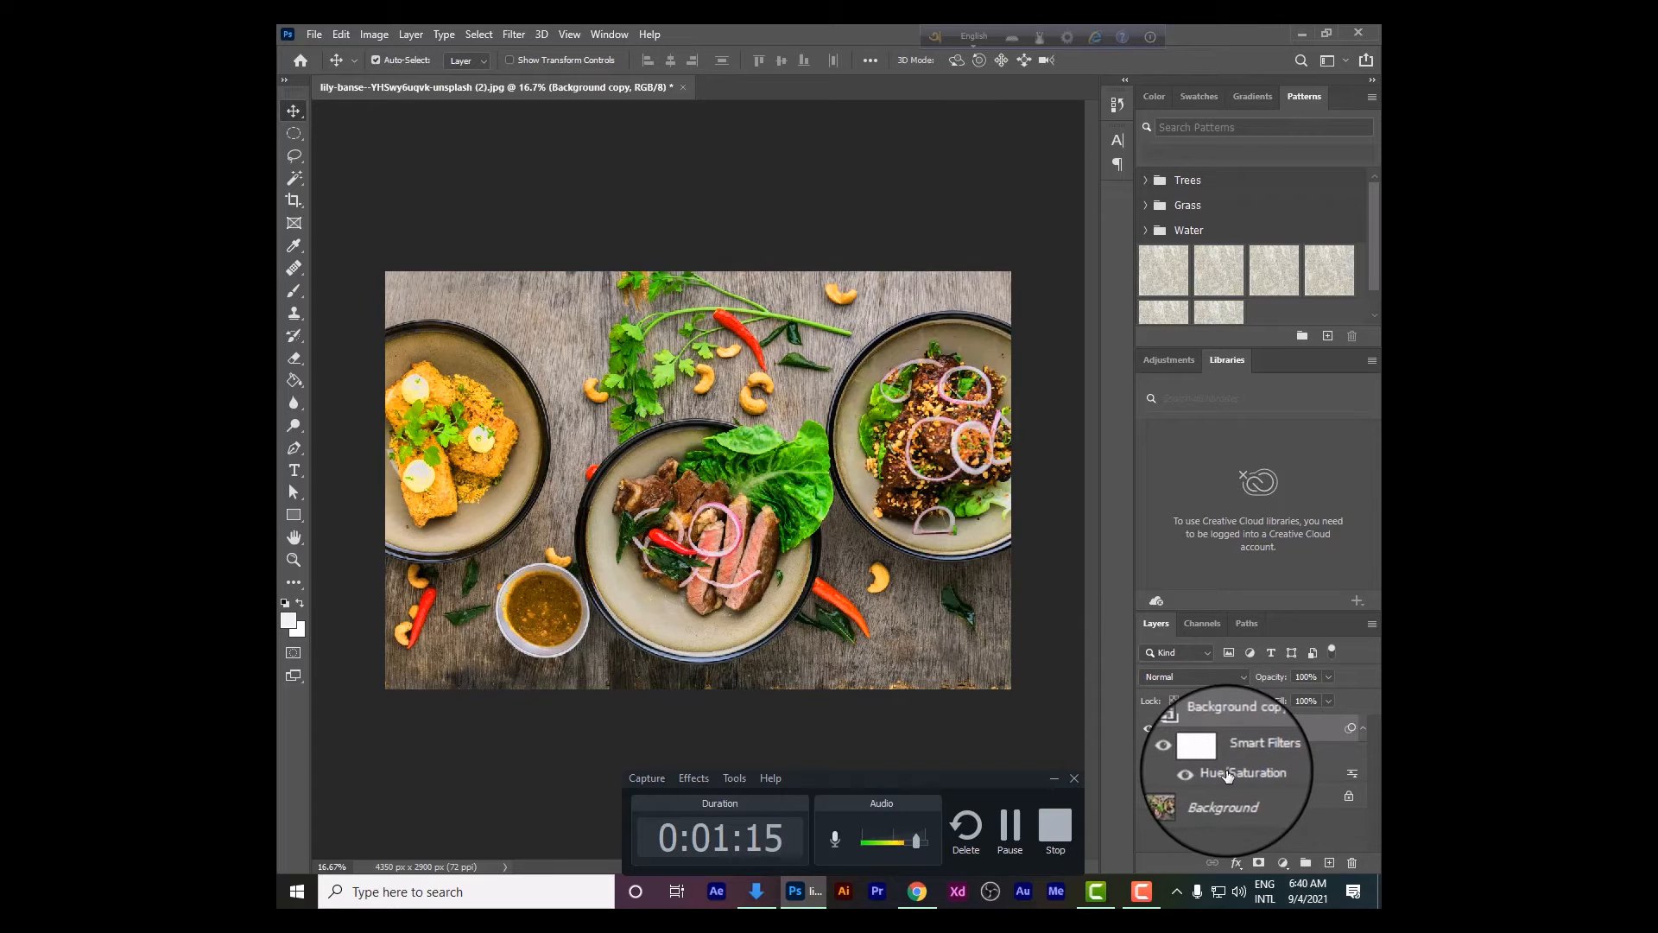
- Reopen the Hue/Saturation smart filter's settings, cancel the trial changes, and undo the filter on Background copy
double_click(1227, 775)
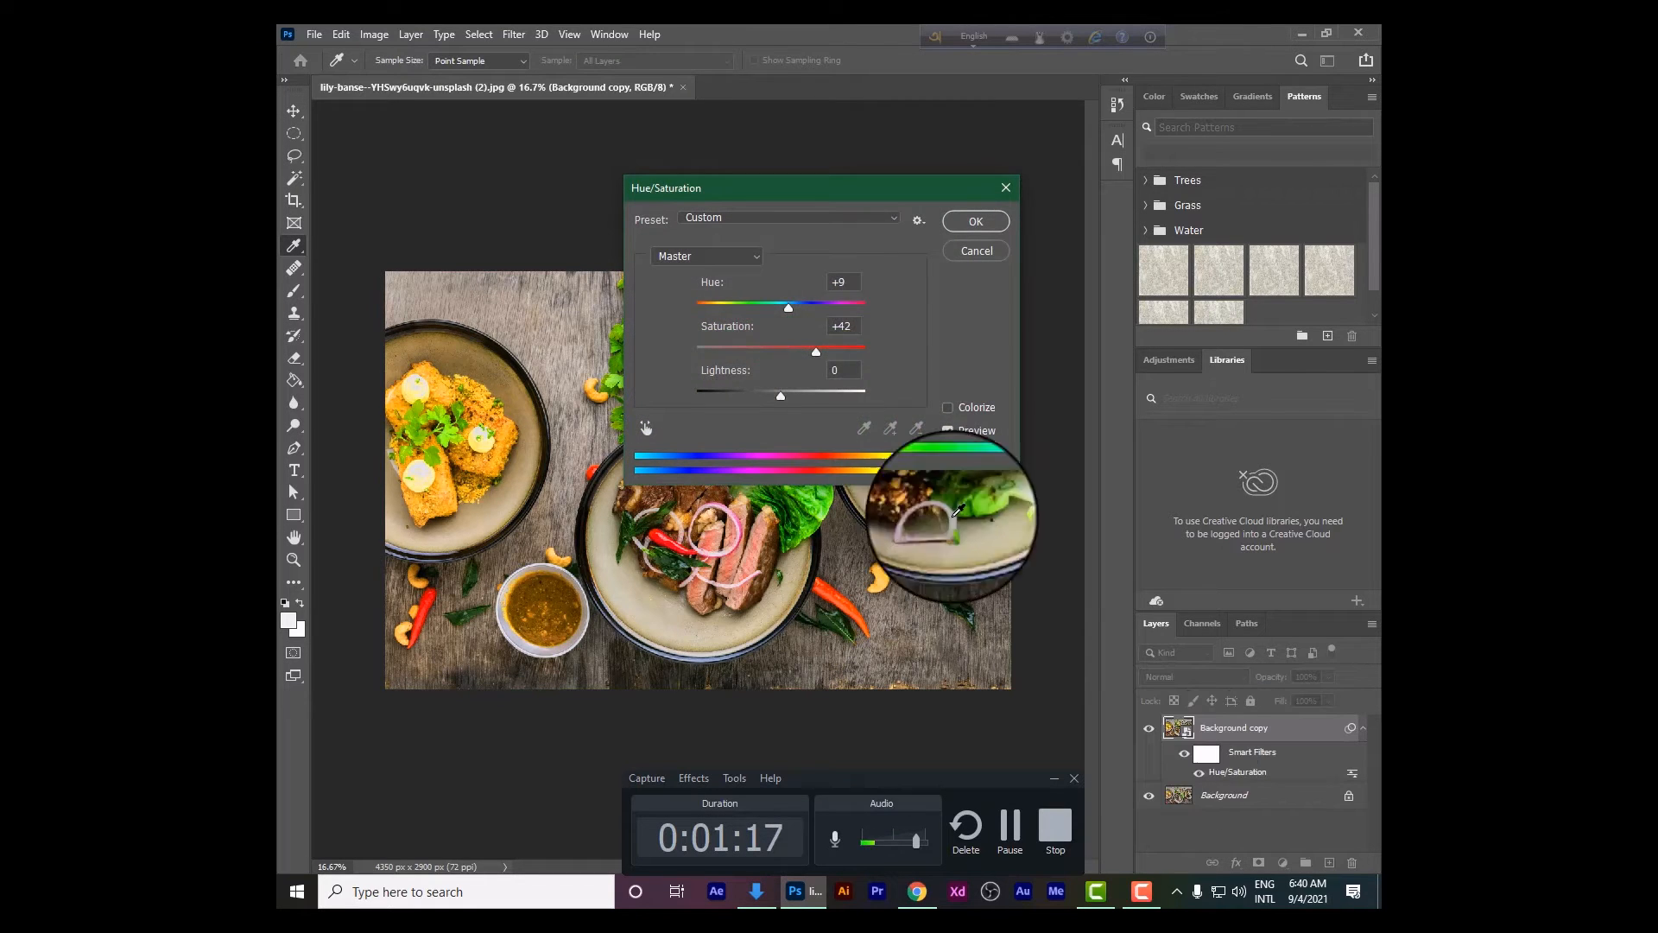
left_click_drag(809, 348, 780, 310)
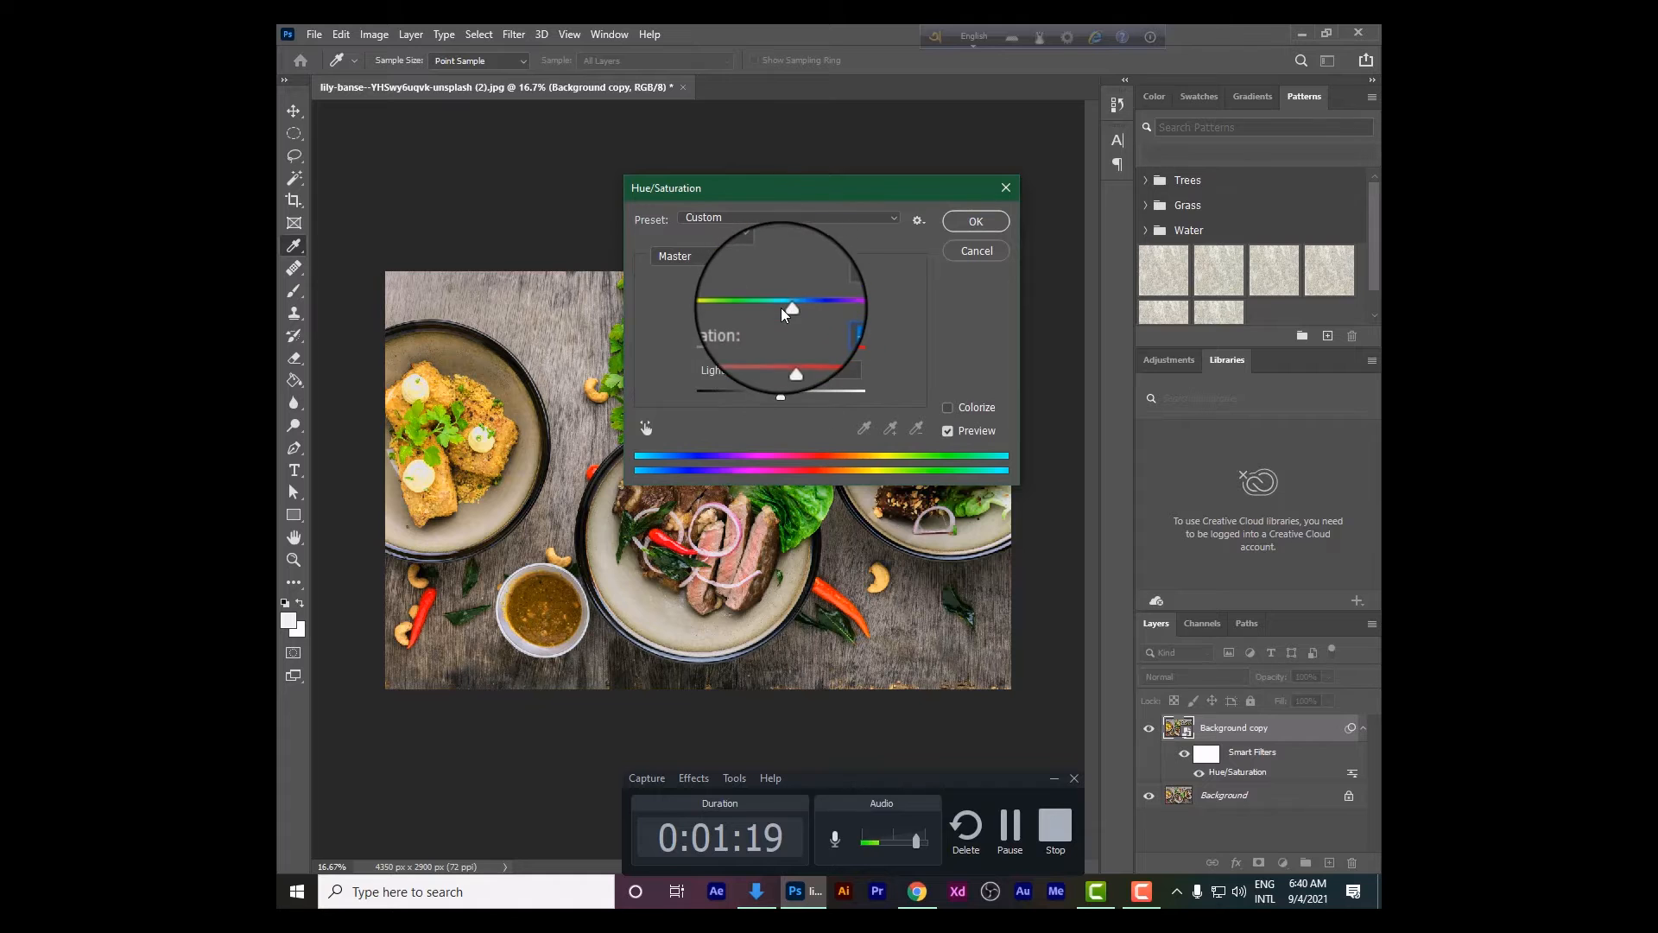
left_click(956, 256)
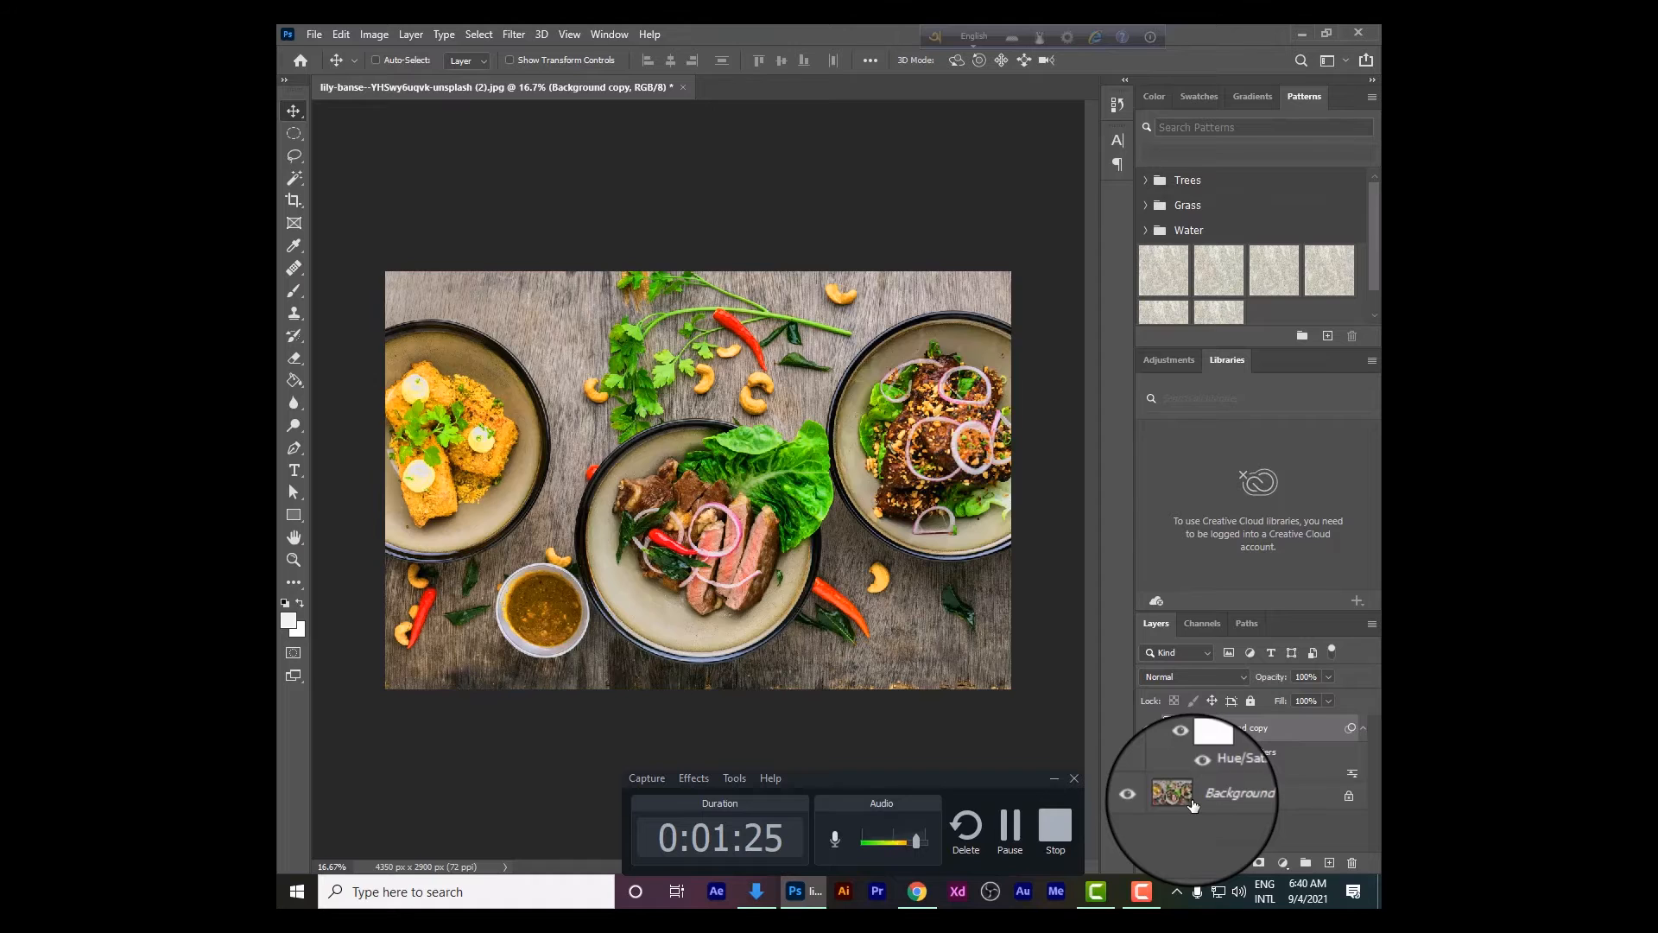
key("ctrl+z")
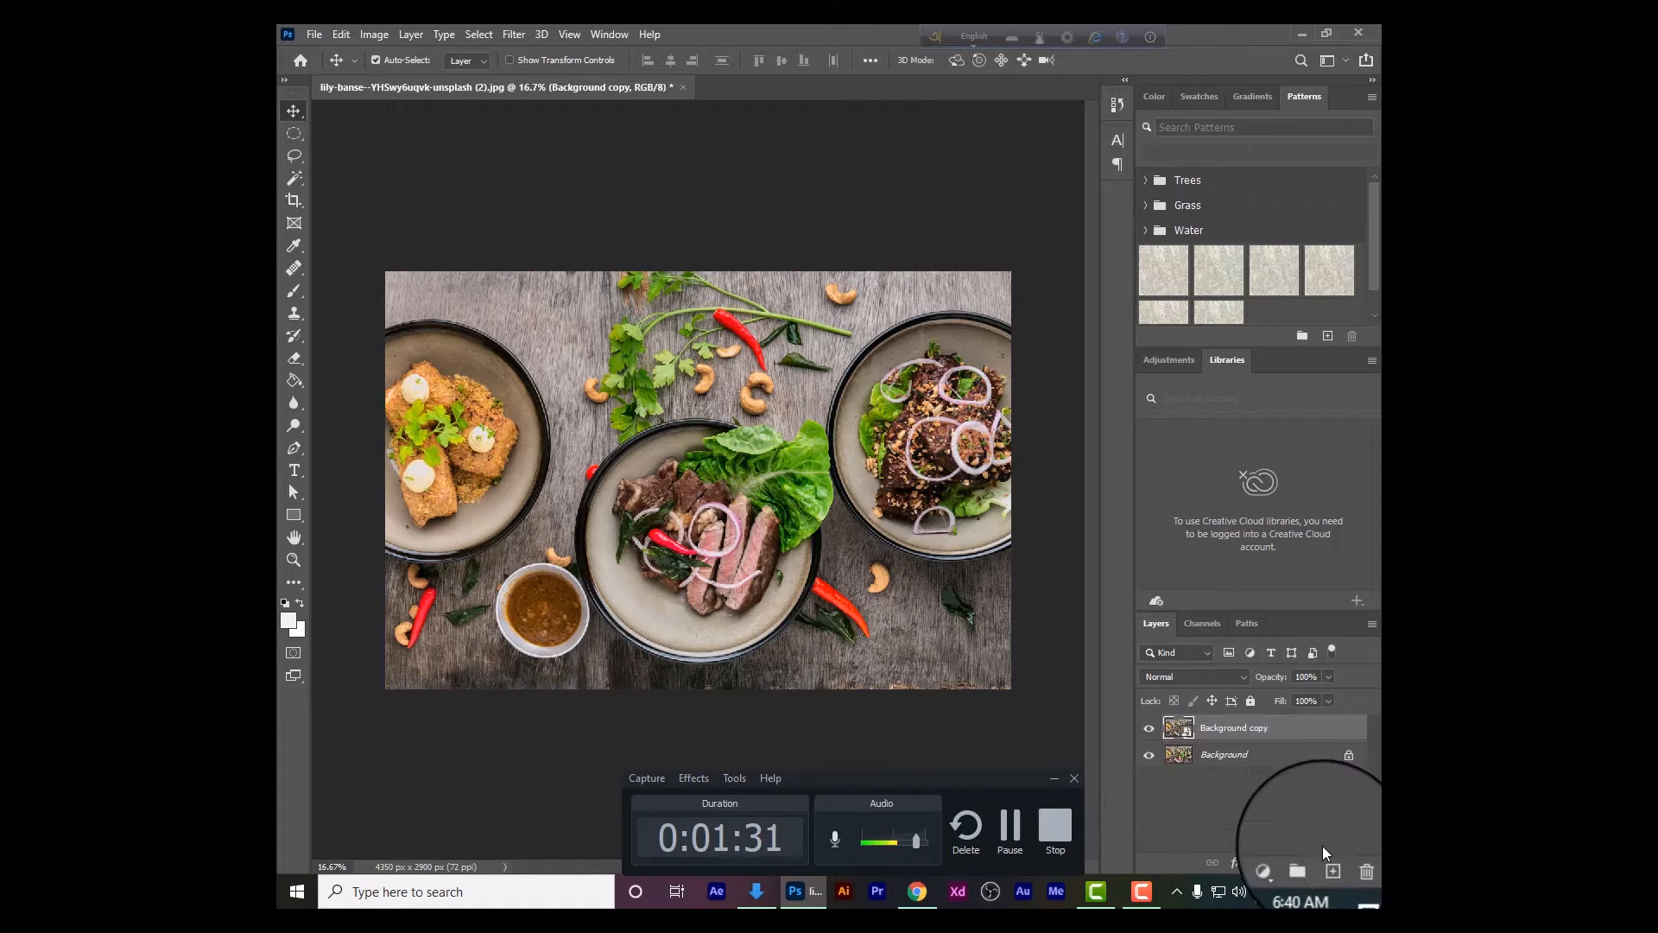
- Add a Hue/Saturation adjustment layer above Background copy and reposition its settings window to uncover more of the photo
left_click(1282, 866)
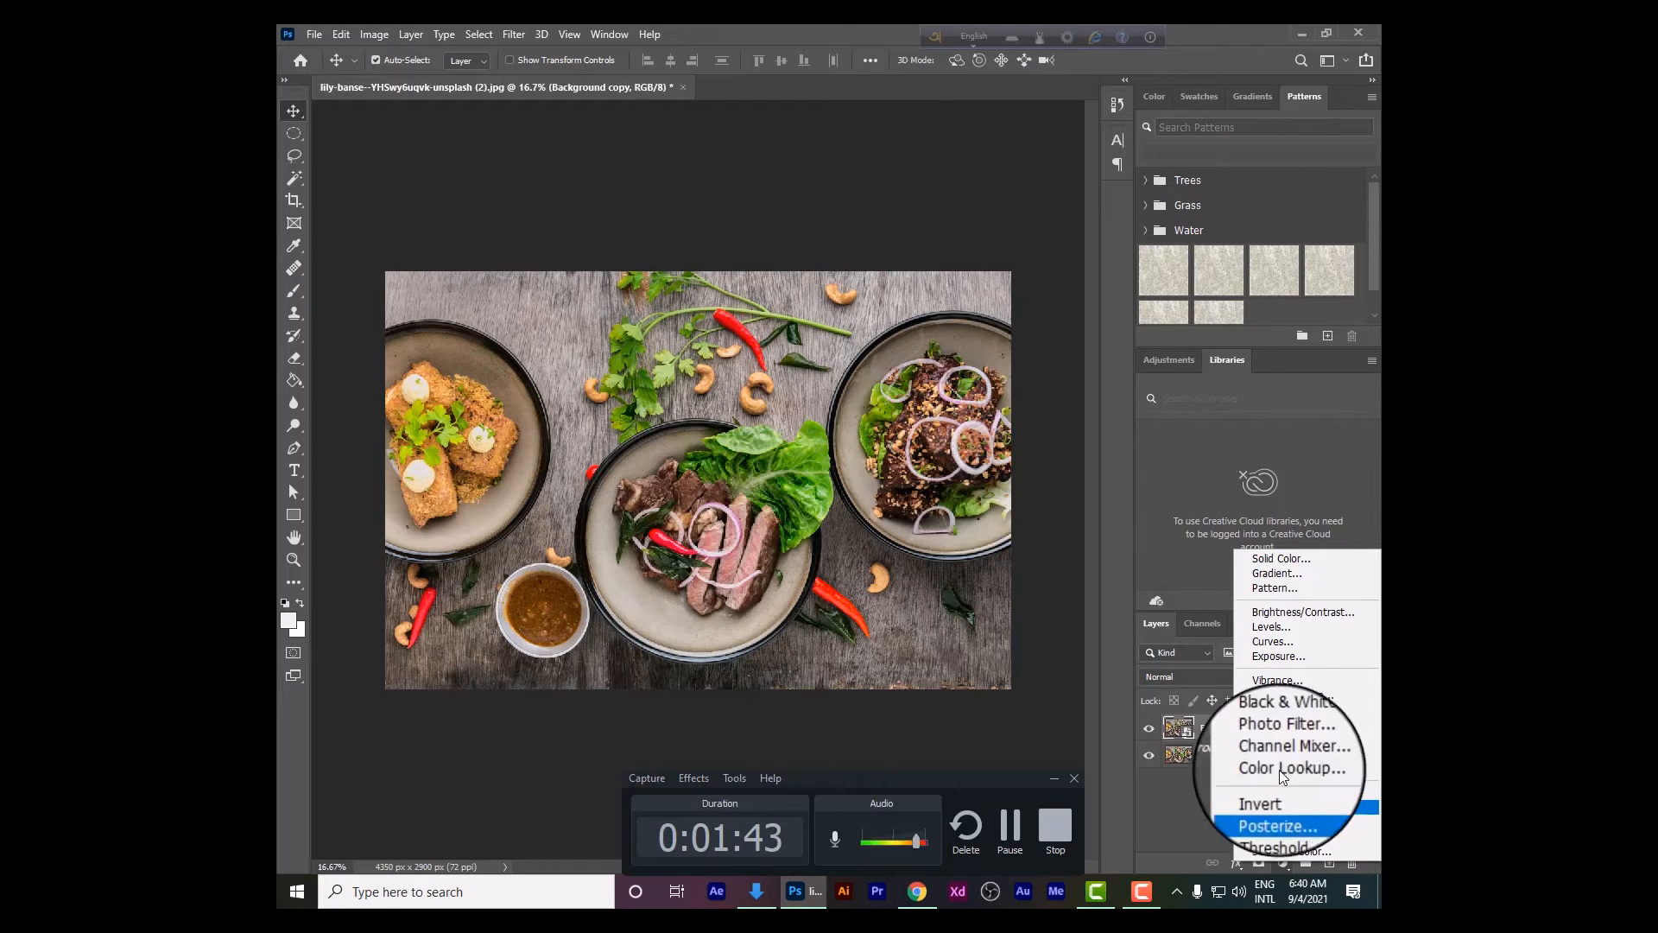
left_click(1287, 699)
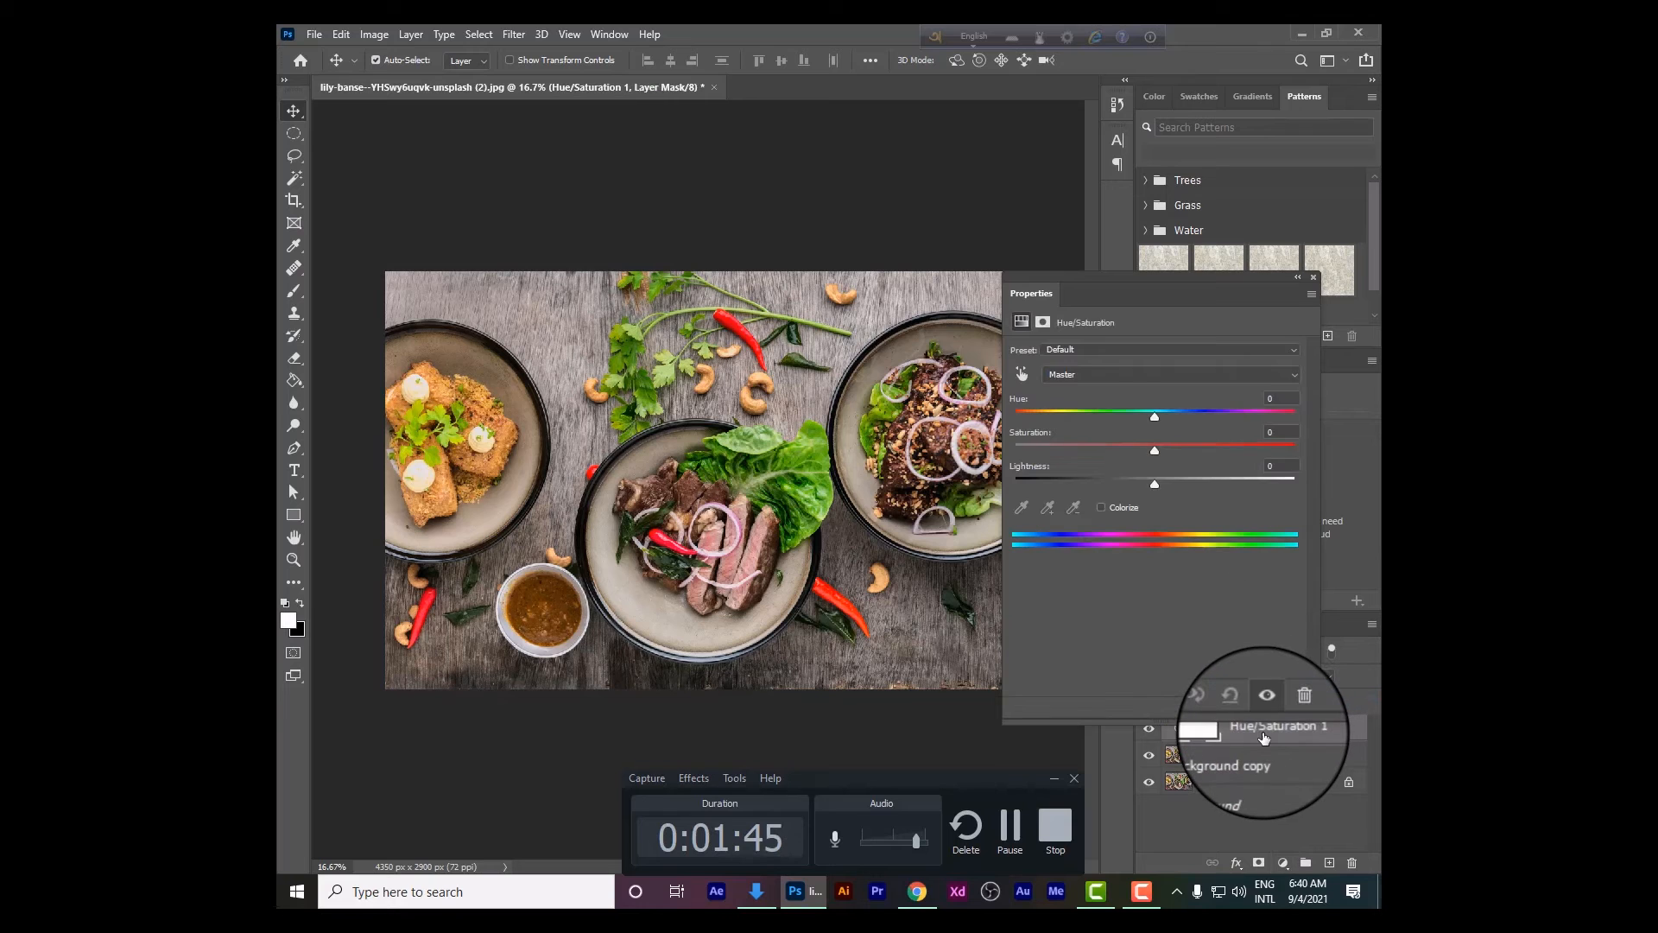
double_click(1154, 283)
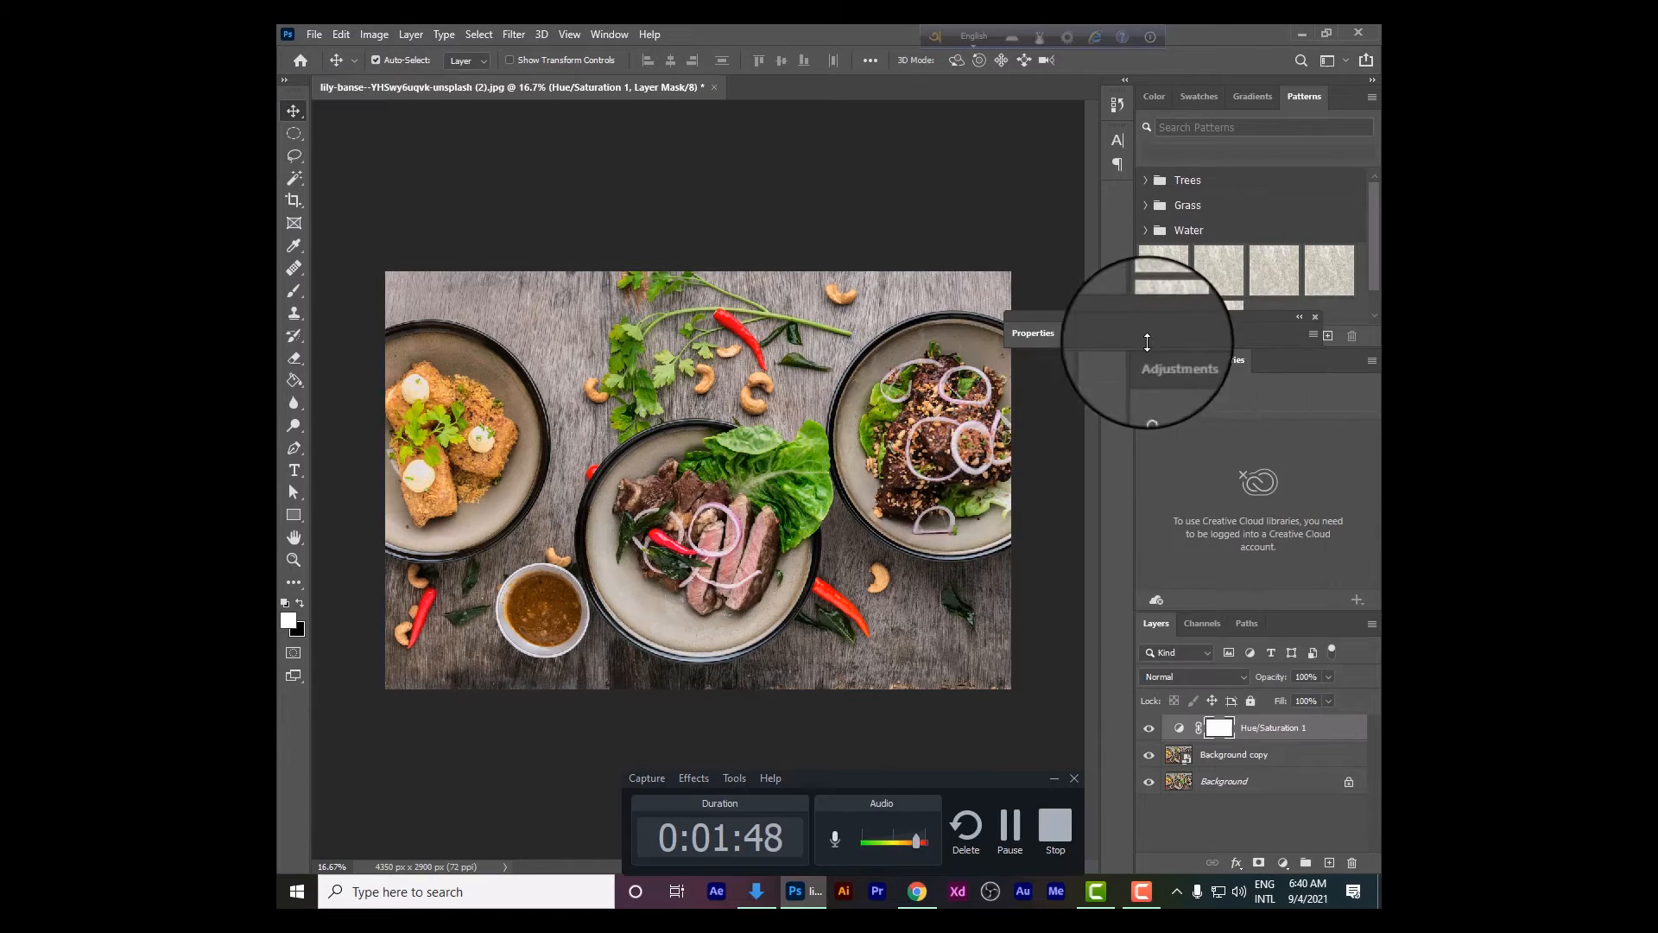
left_click(1039, 339)
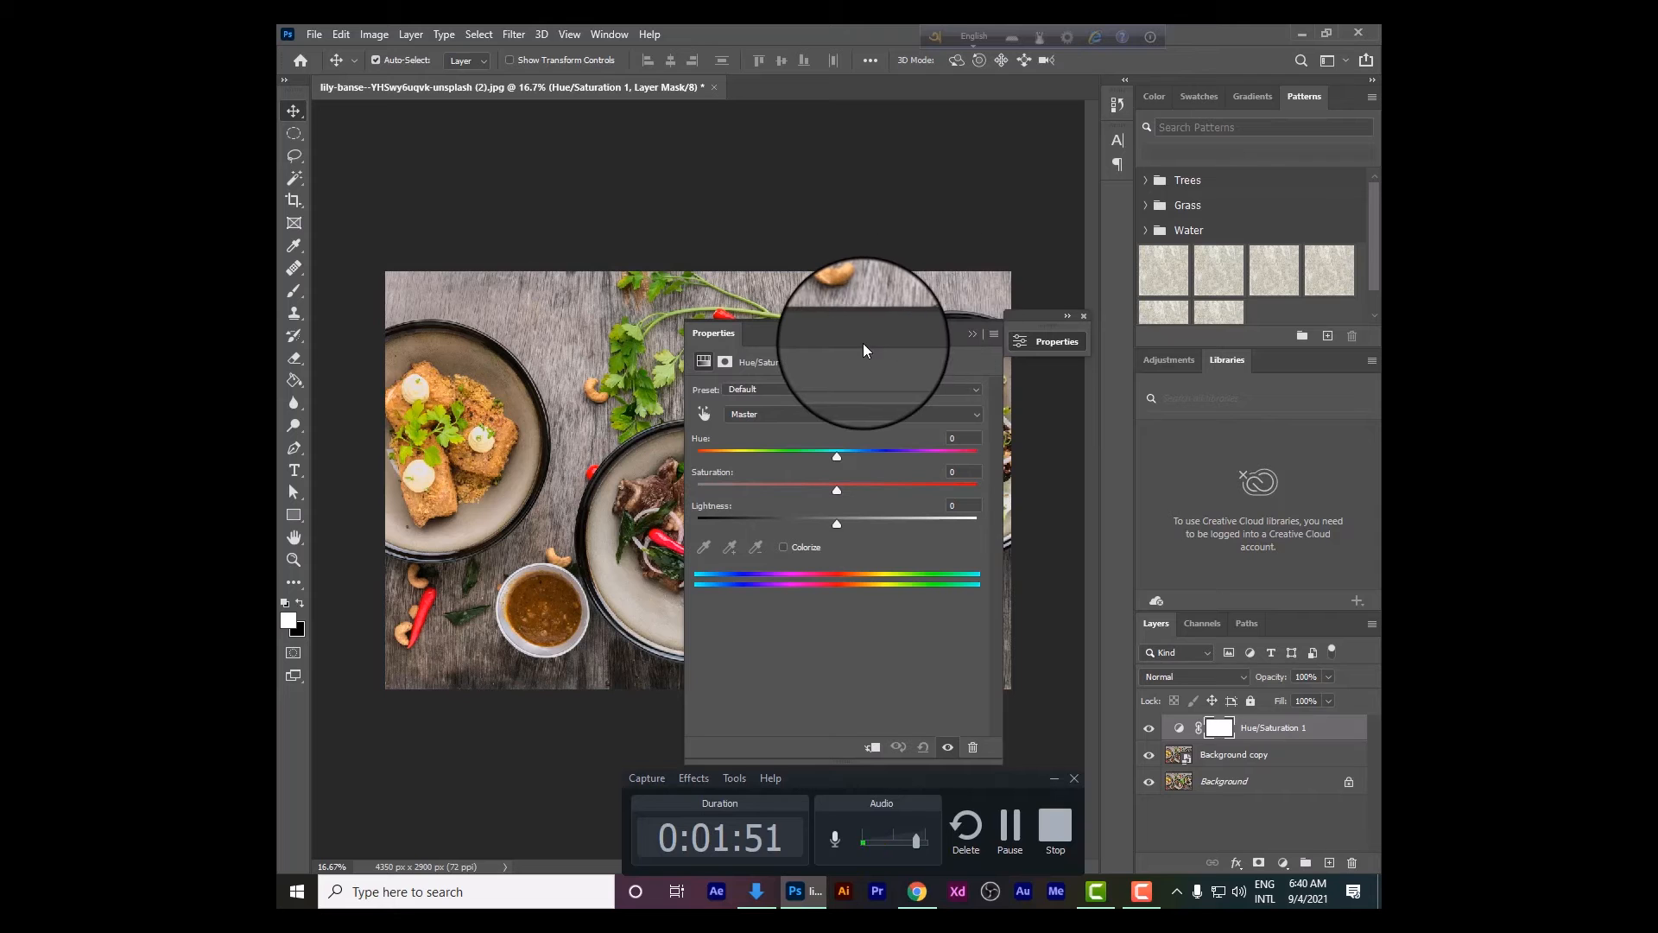
left_click(969, 339)
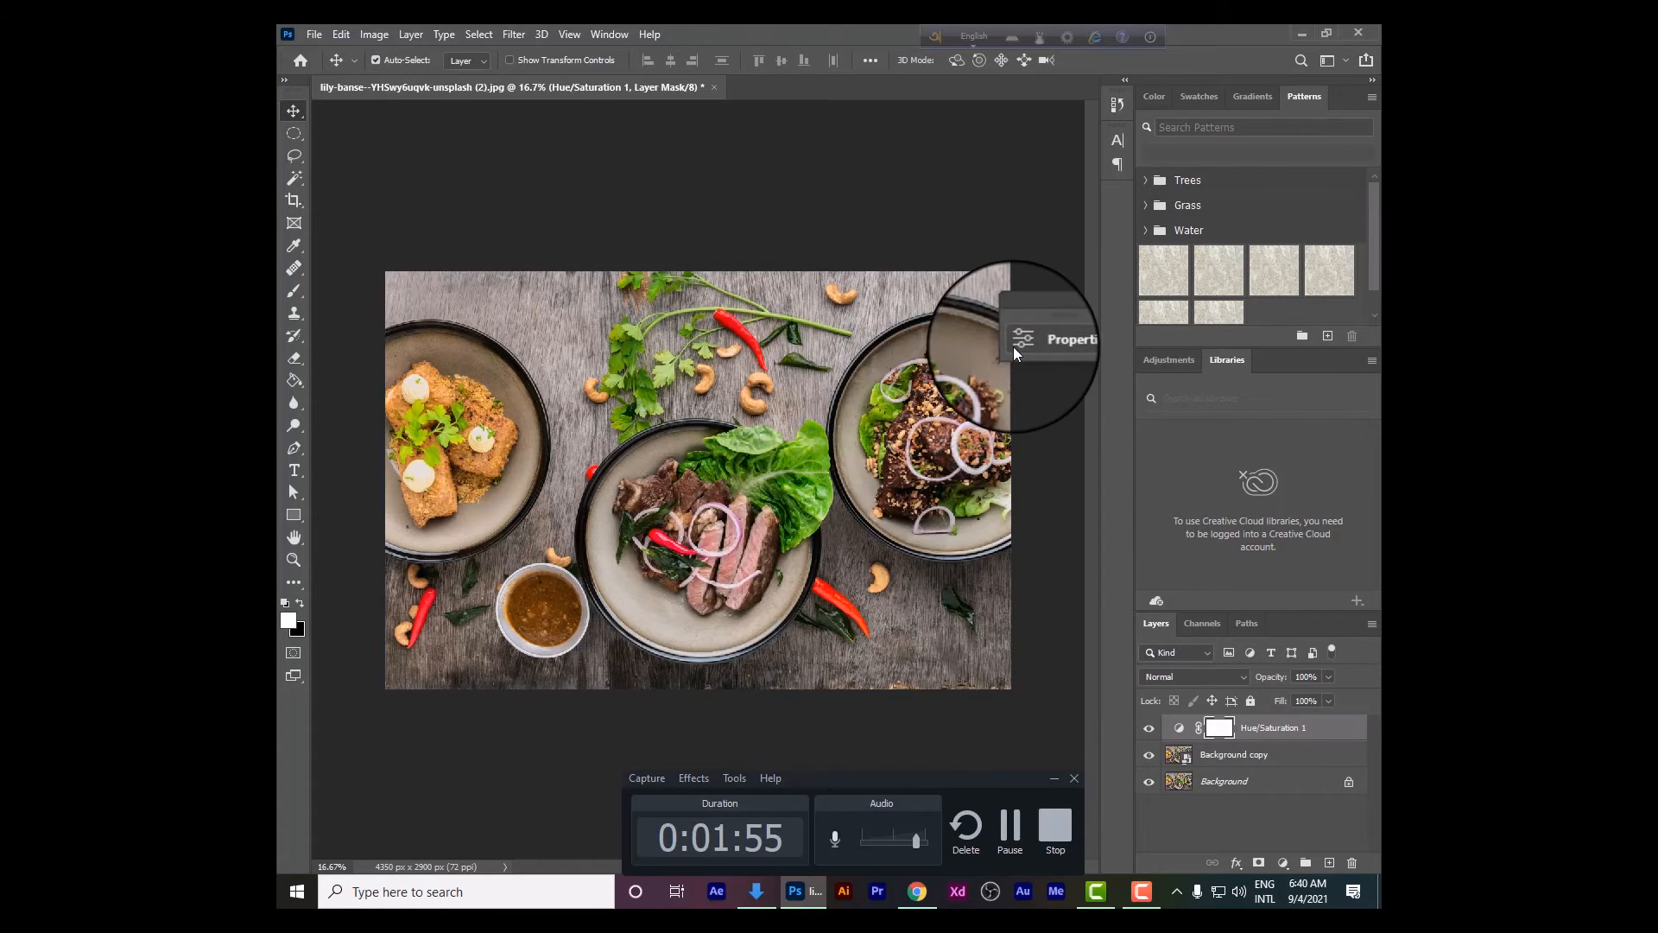
left_click(1035, 344)
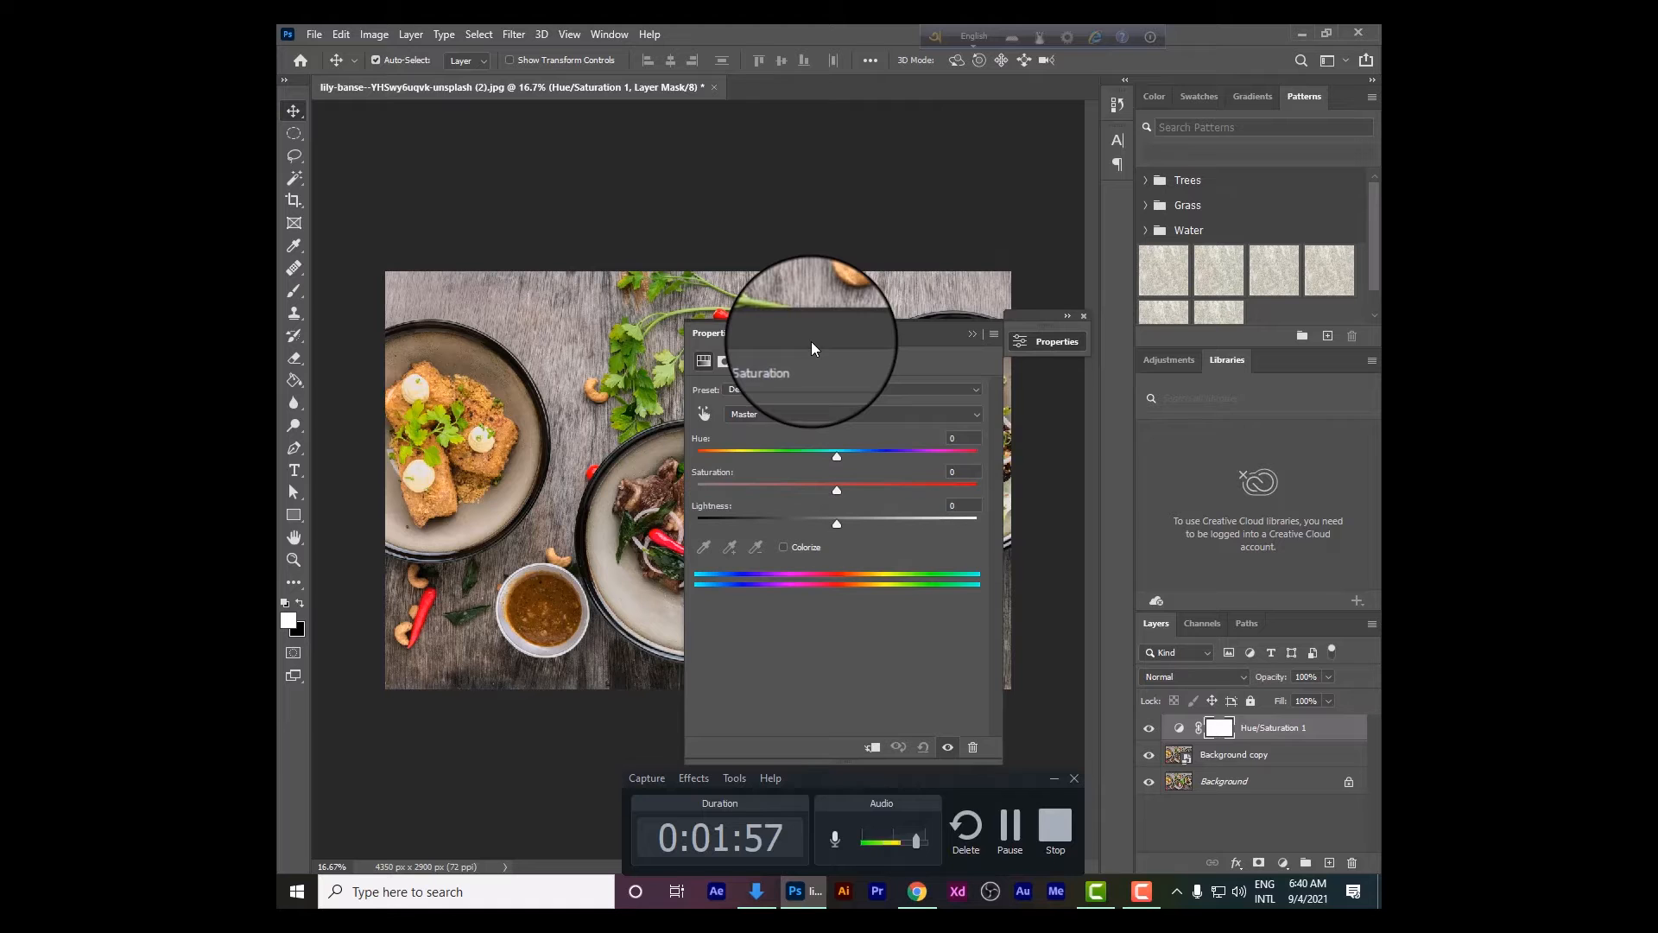
left_click_drag(811, 339, 1037, 293)
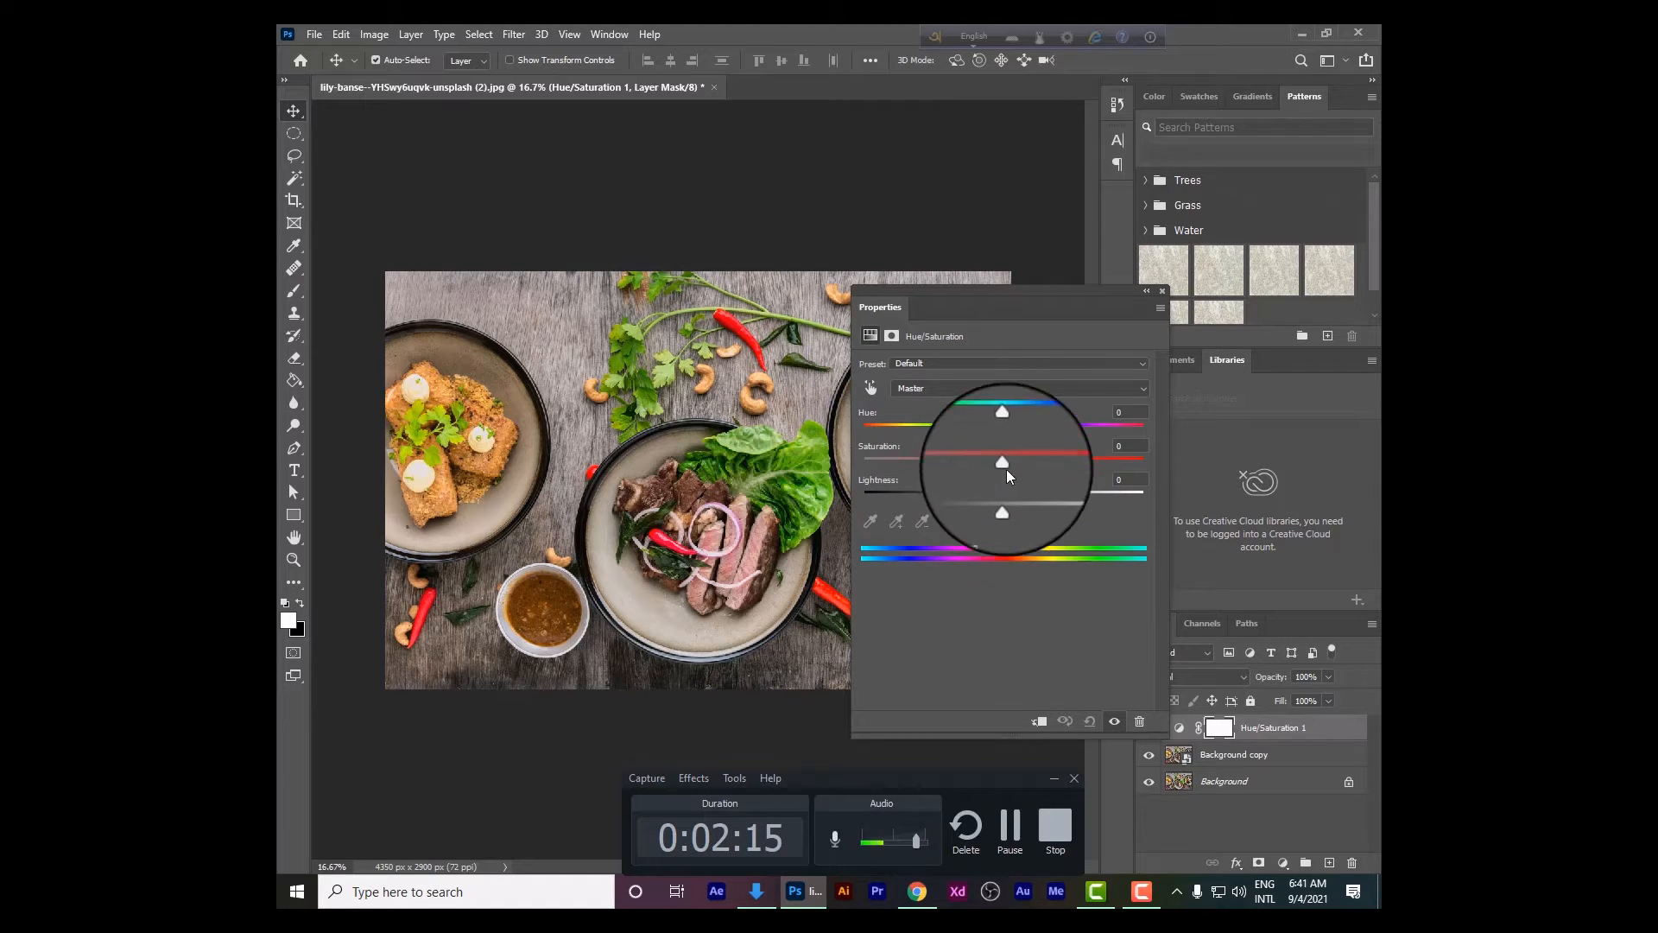
- Try master hue -36 with raised saturation on the adjustment layer, ending at hue -10 and saturation +14
left_click_drag(1002, 431, 951, 442)
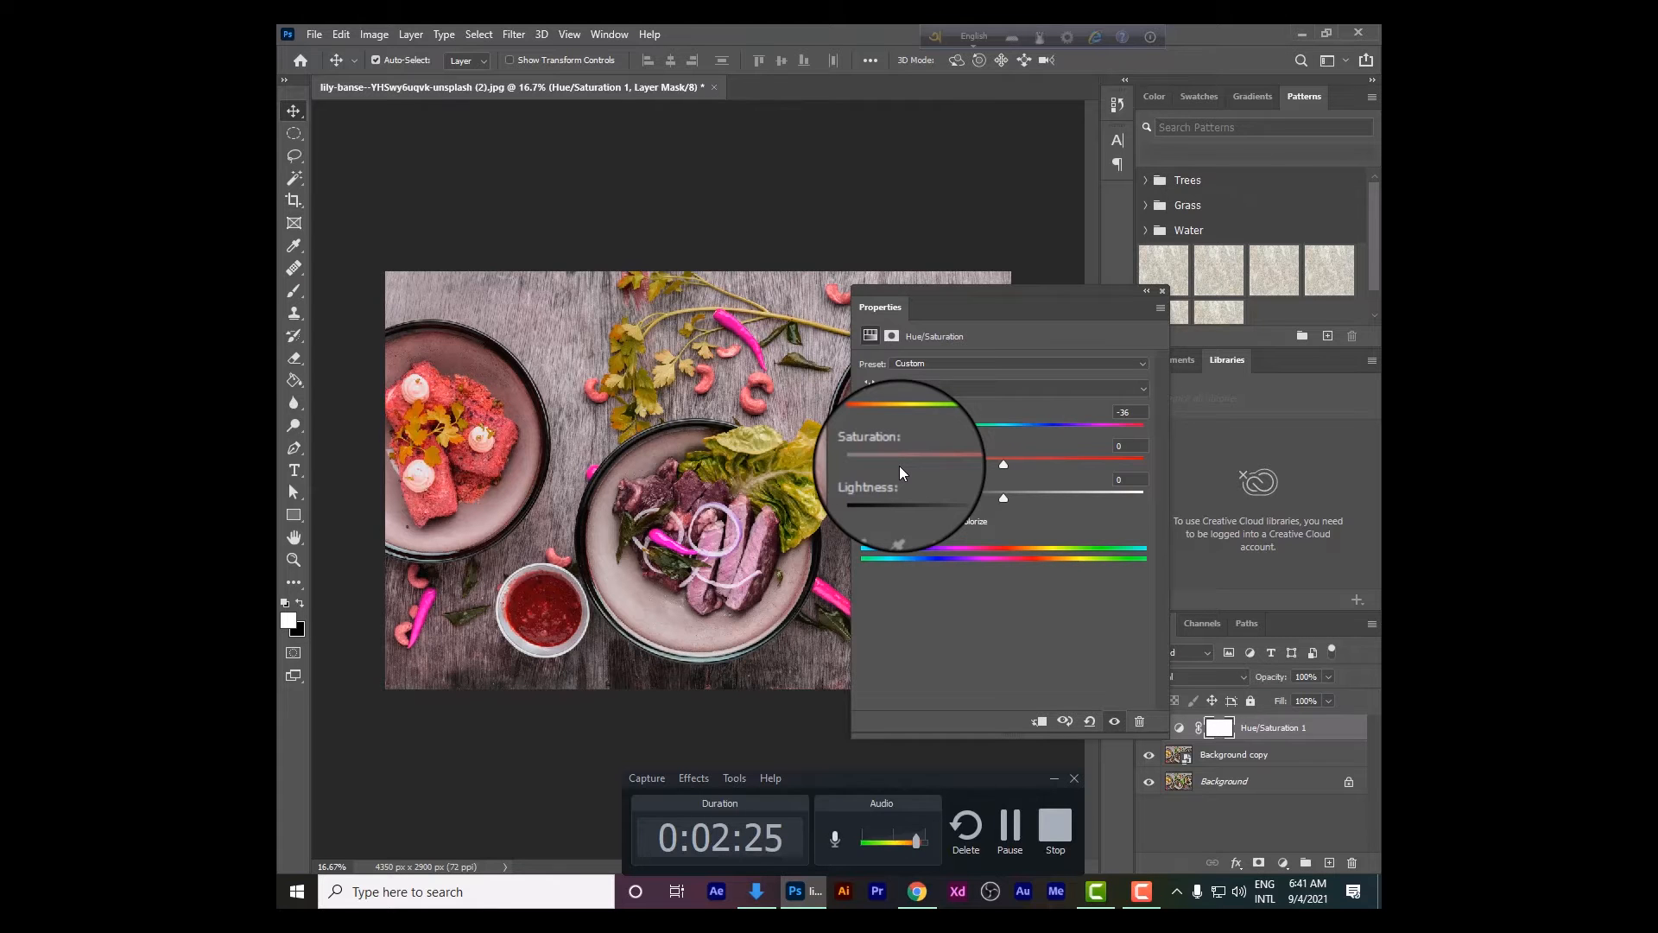
left_click_drag(1002, 464, 1059, 478)
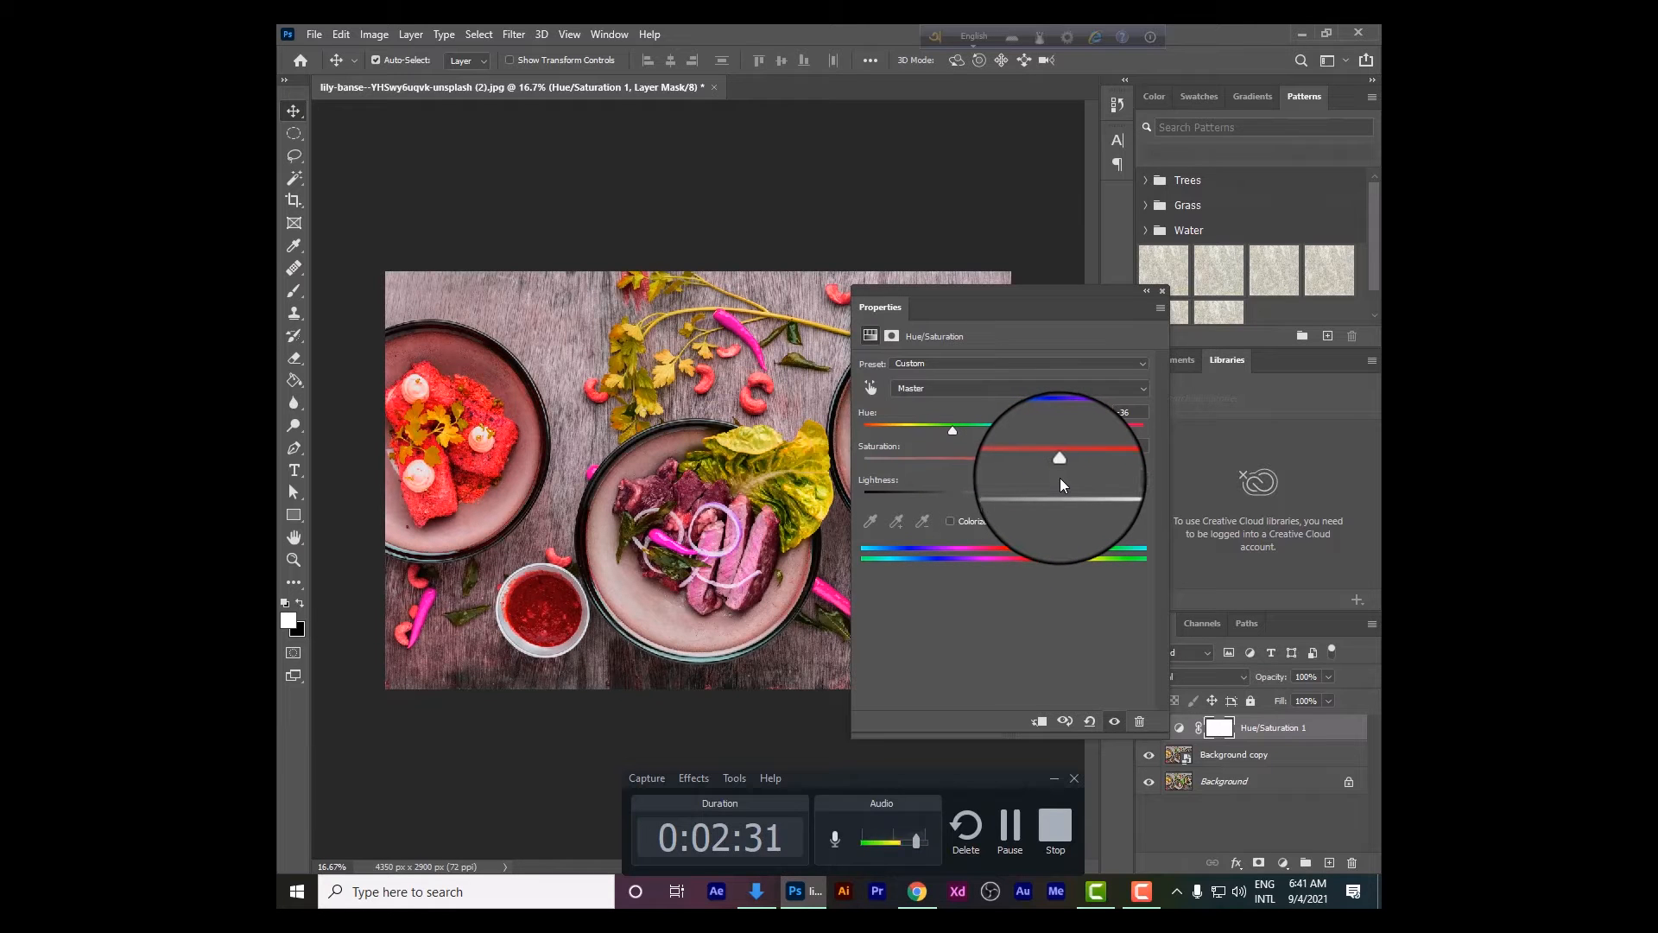
left_click_drag(955, 432, 1039, 472)
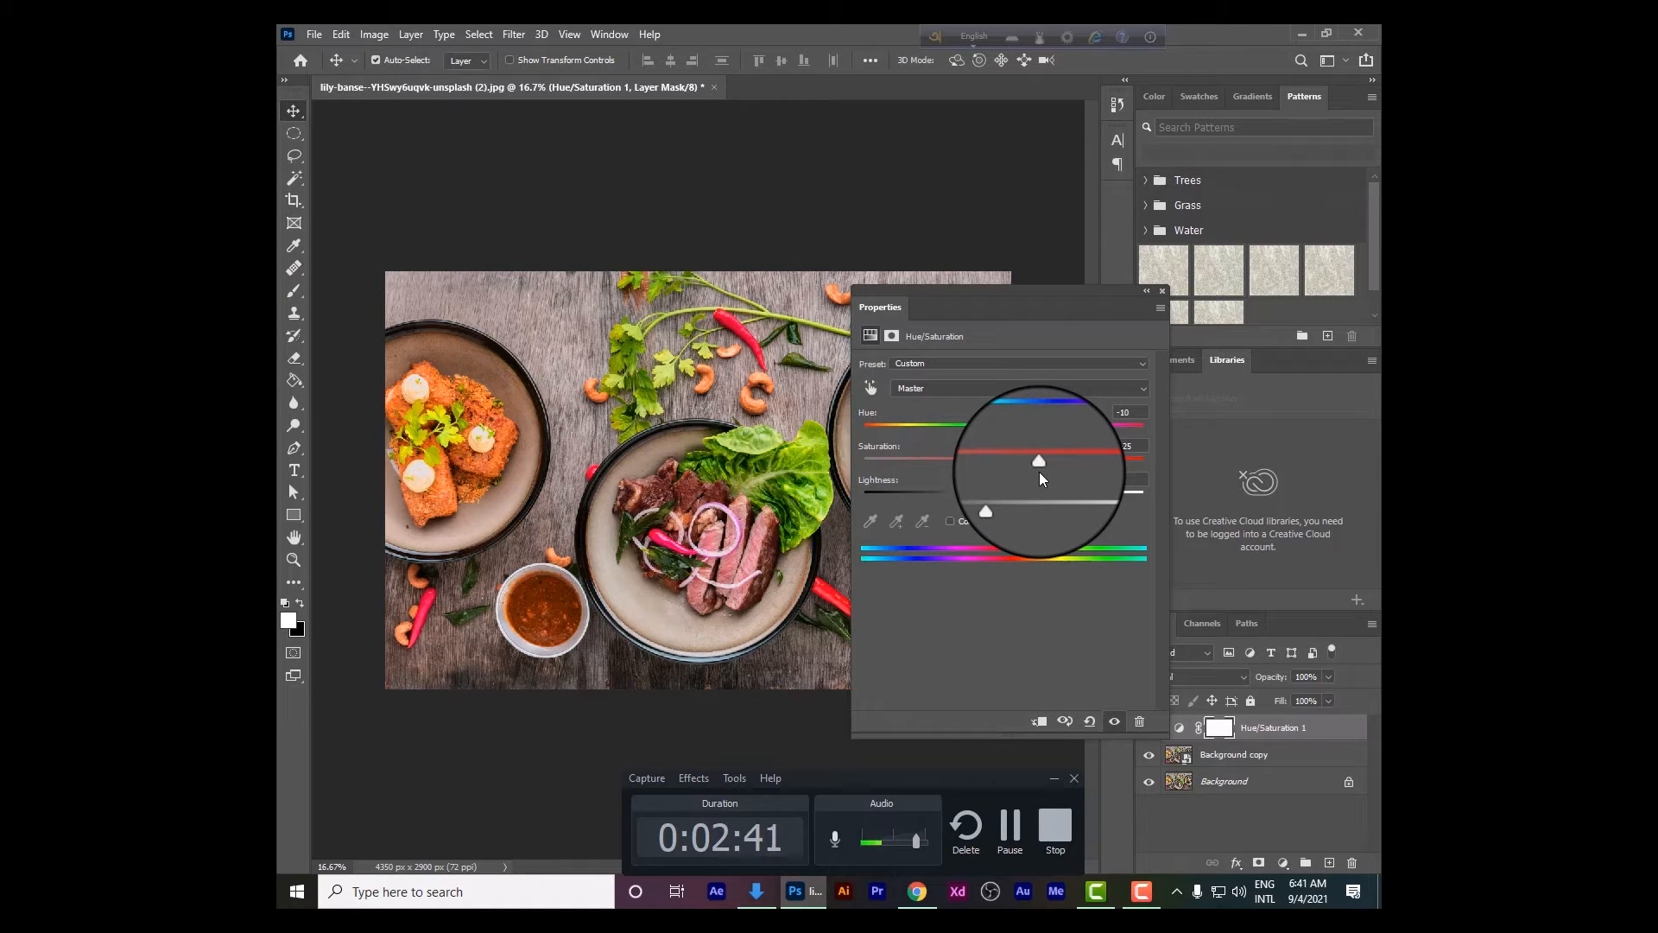
mouse_move(1039, 468)
left_mouse_down()
mouse_move(1023, 468)
mouse_move(1065, 464)
mouse_move(942, 465)
mouse_move(1022, 461)
left_mouse_up()
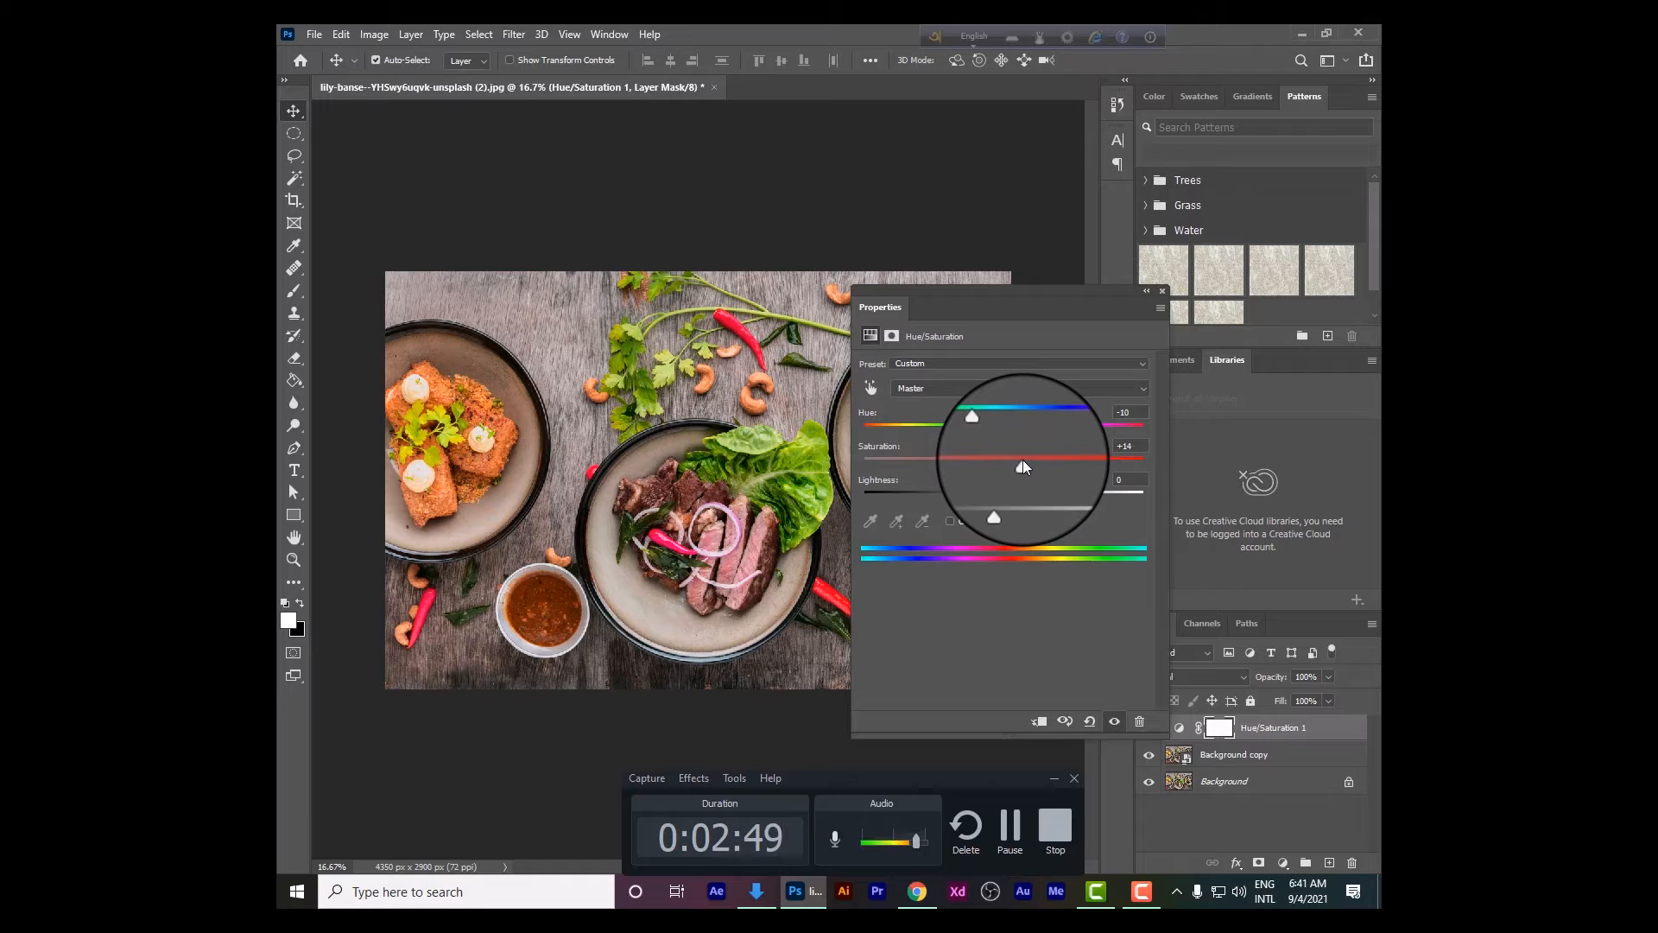
- Try extreme master hue shifts from about -172 to +100 with varying saturation, and reset the Hue/Saturation adjustment to its defaults
left_click_drag(1023, 466, 869, 423)
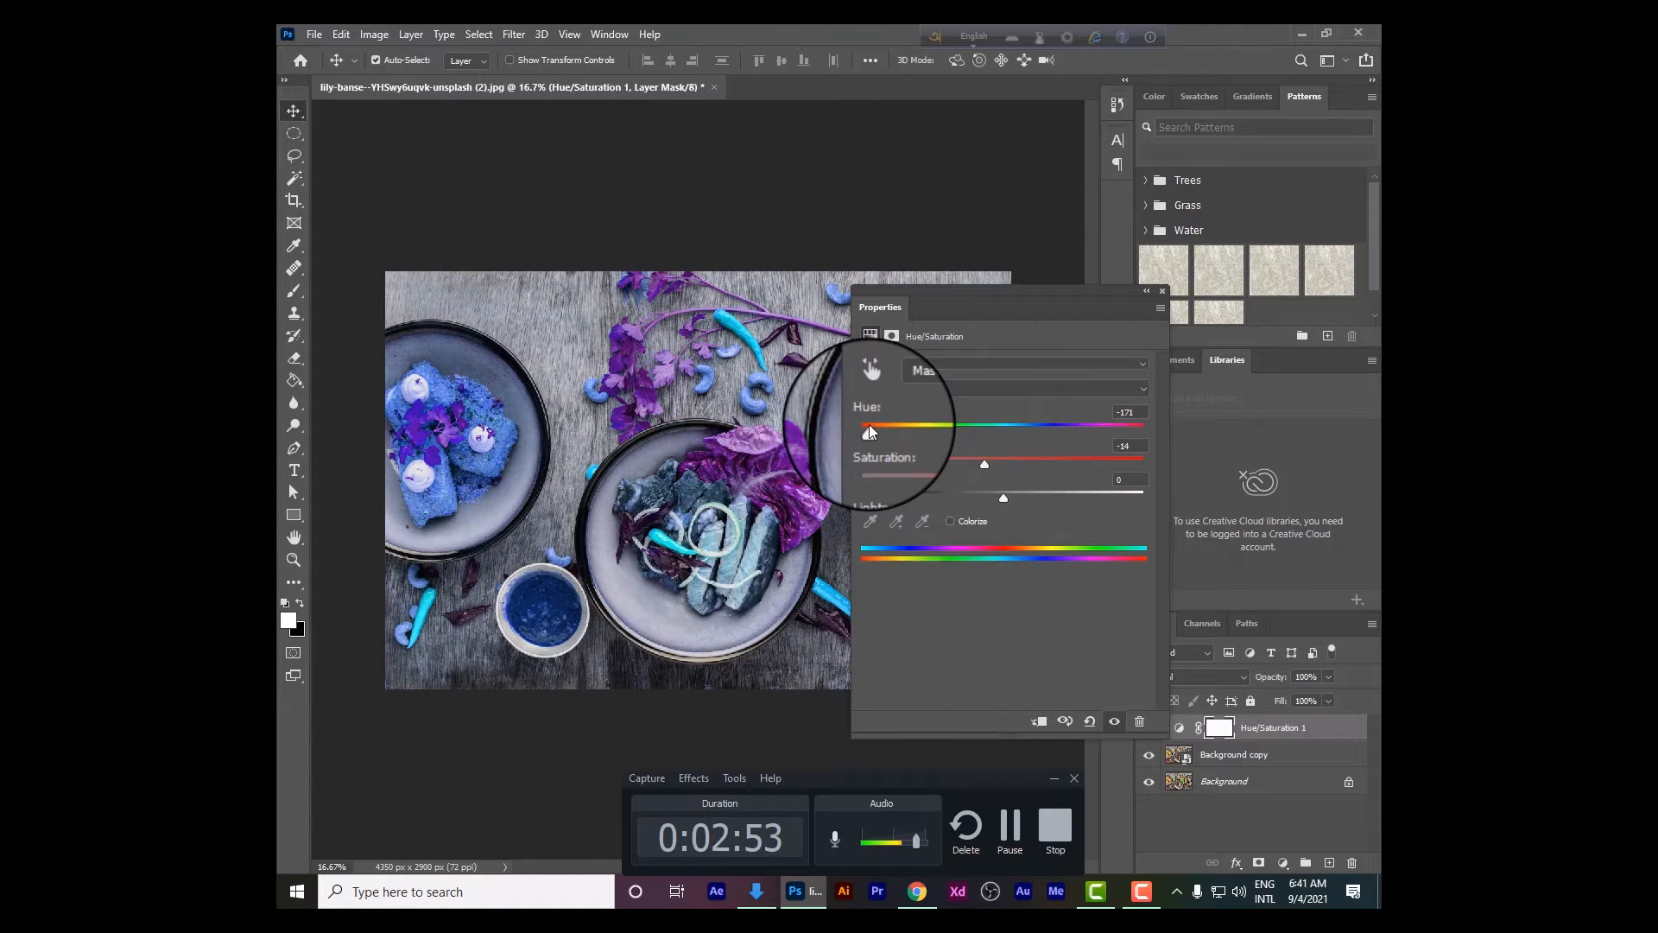
left_click_drag(983, 468, 1040, 457)
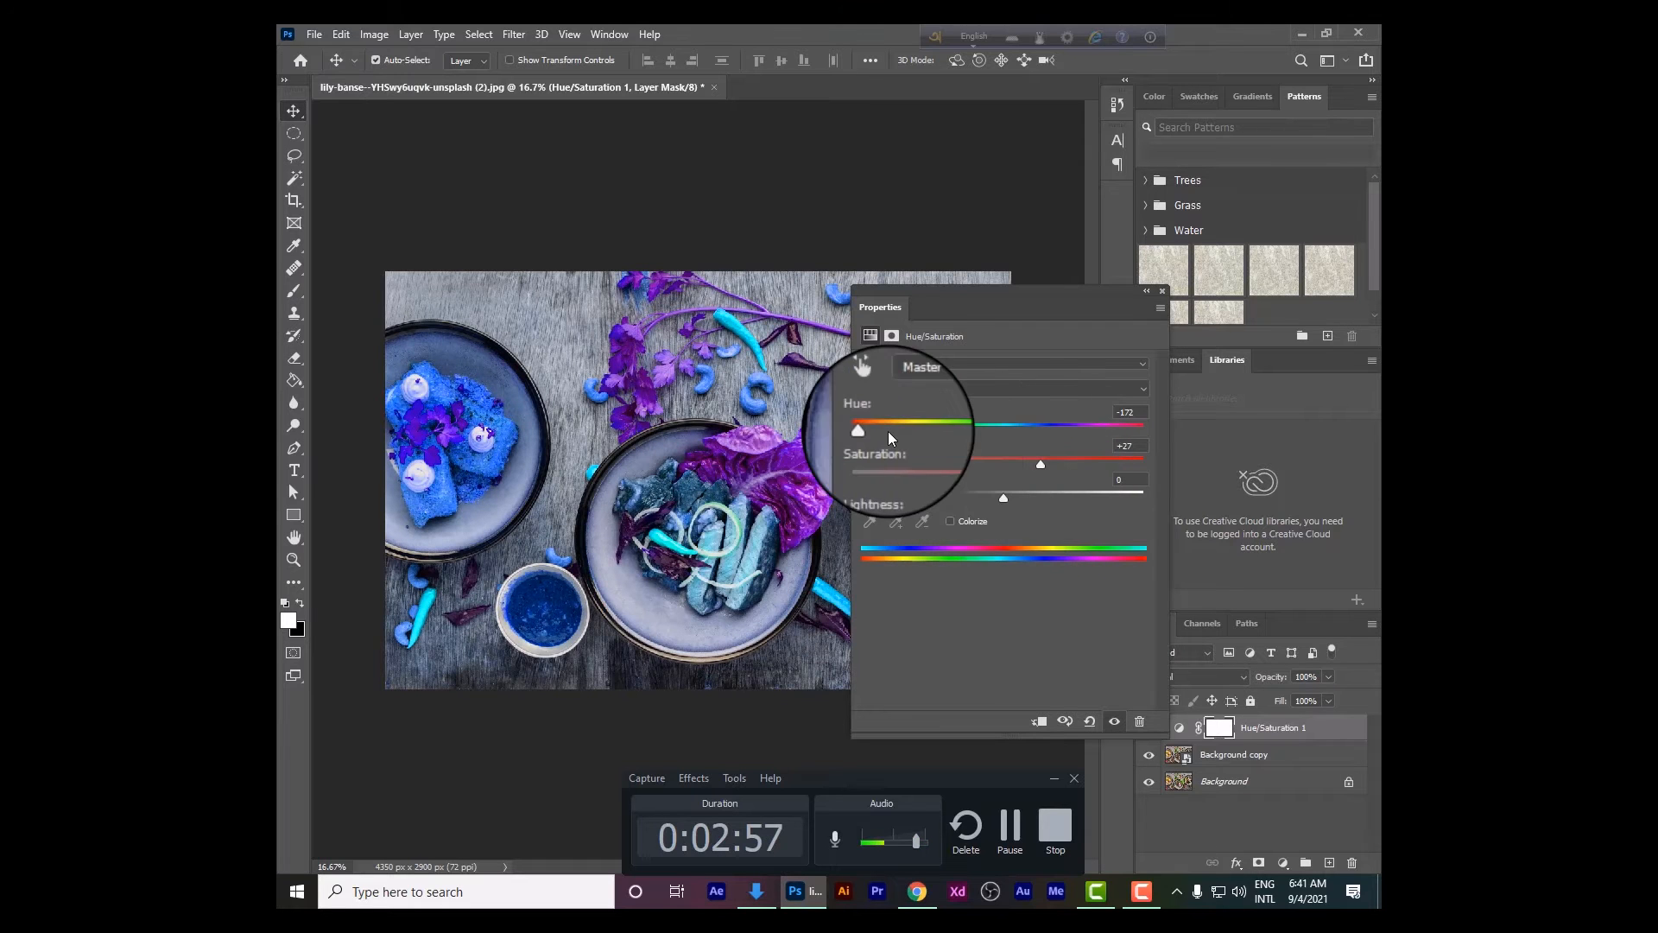
left_click_drag(867, 432, 1000, 476)
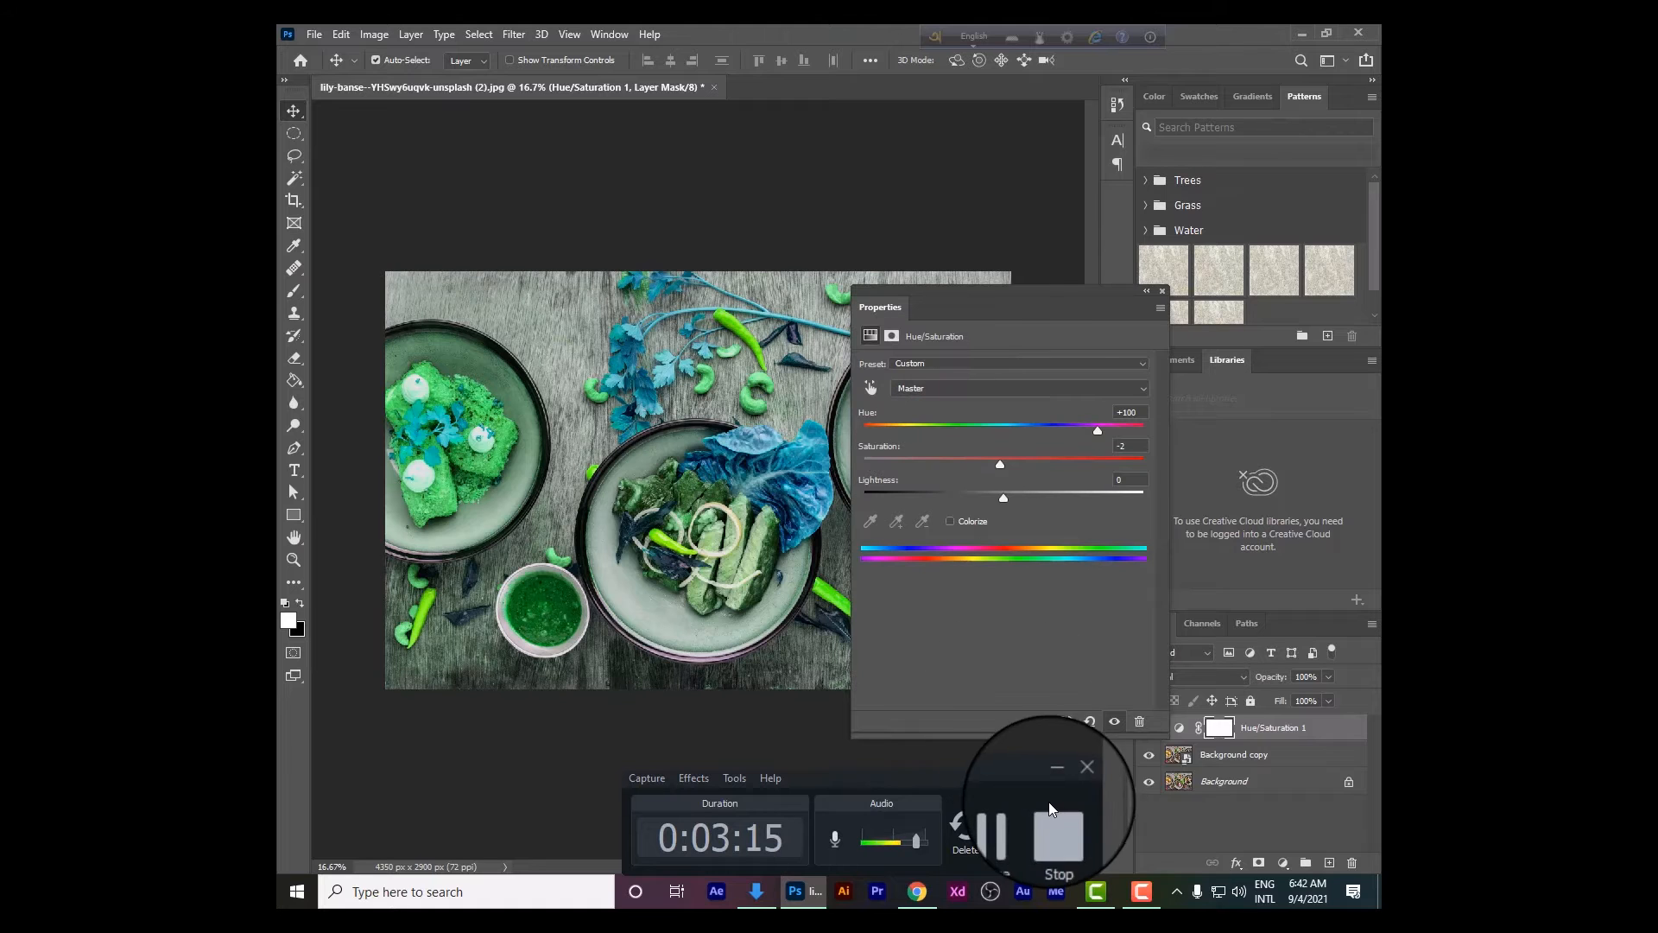
left_click(1089, 721)
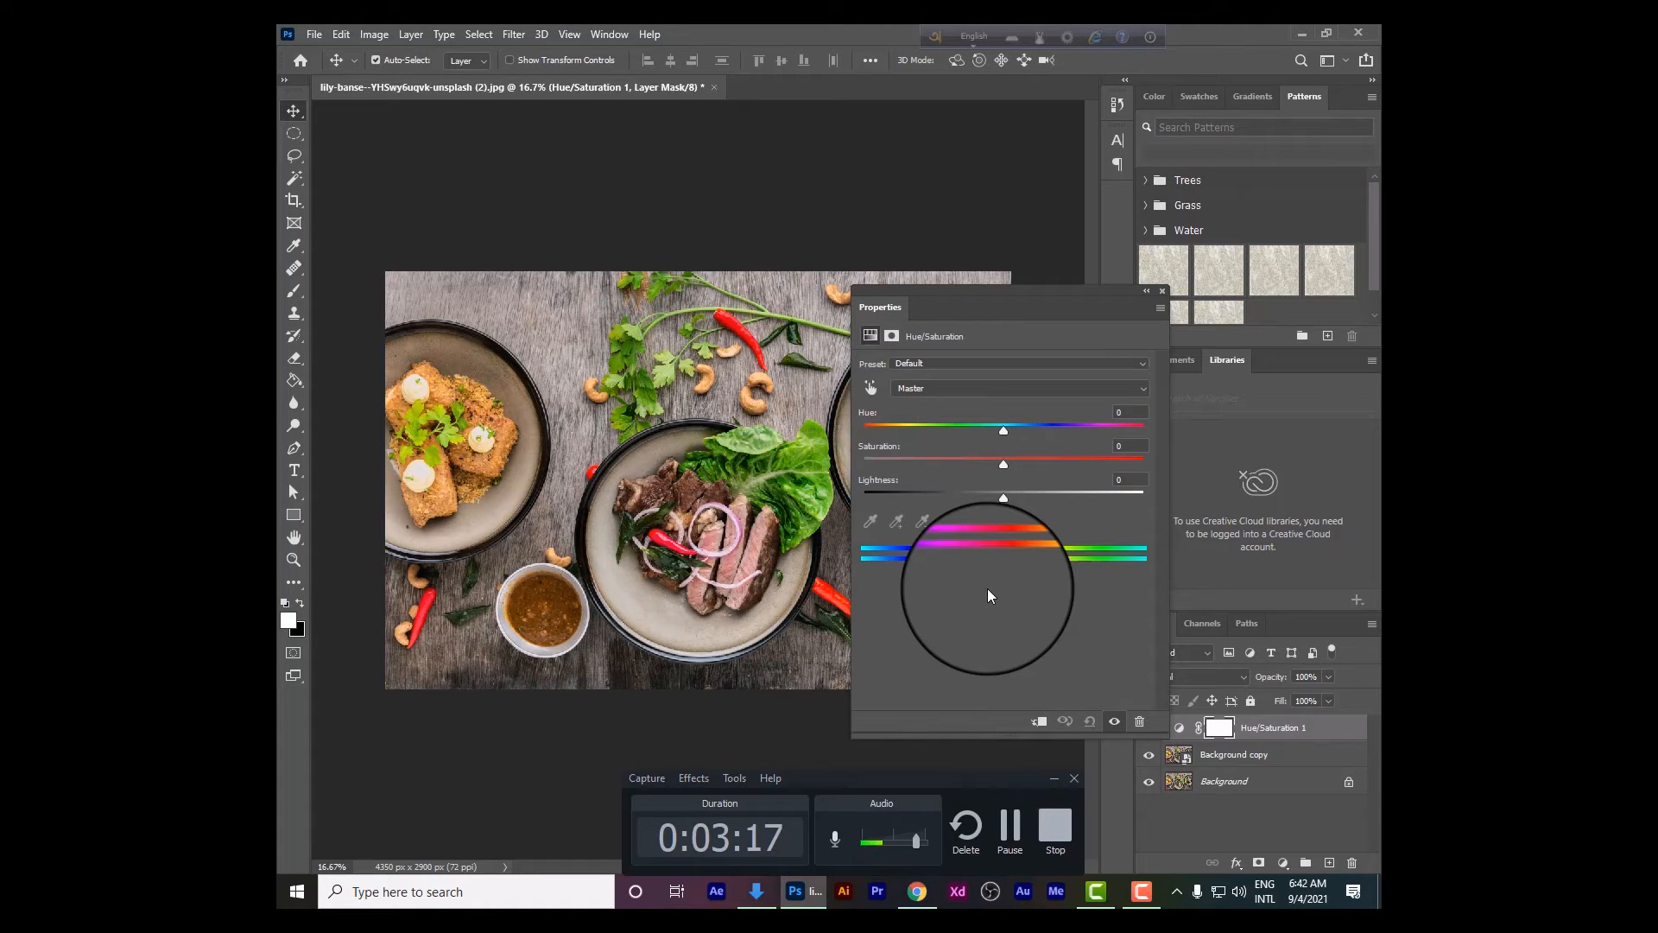
- Restrict the Hue/Saturation adjustment to the Yellows range and set its hue to -19
left_click(932, 388)
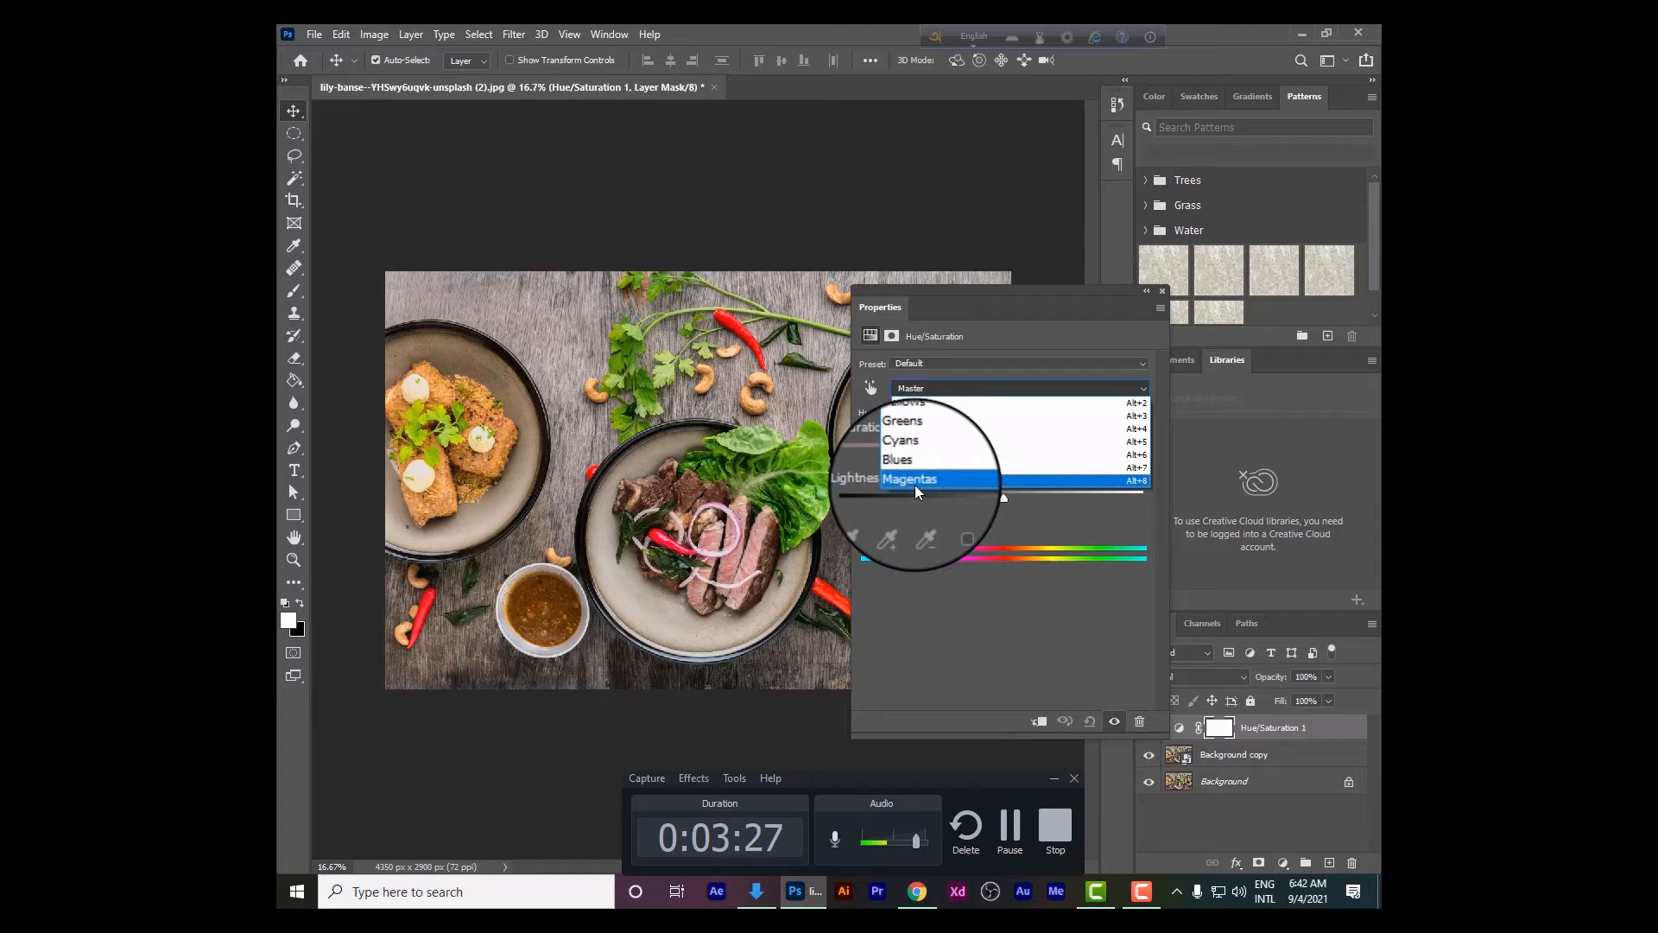
left_click(915, 606)
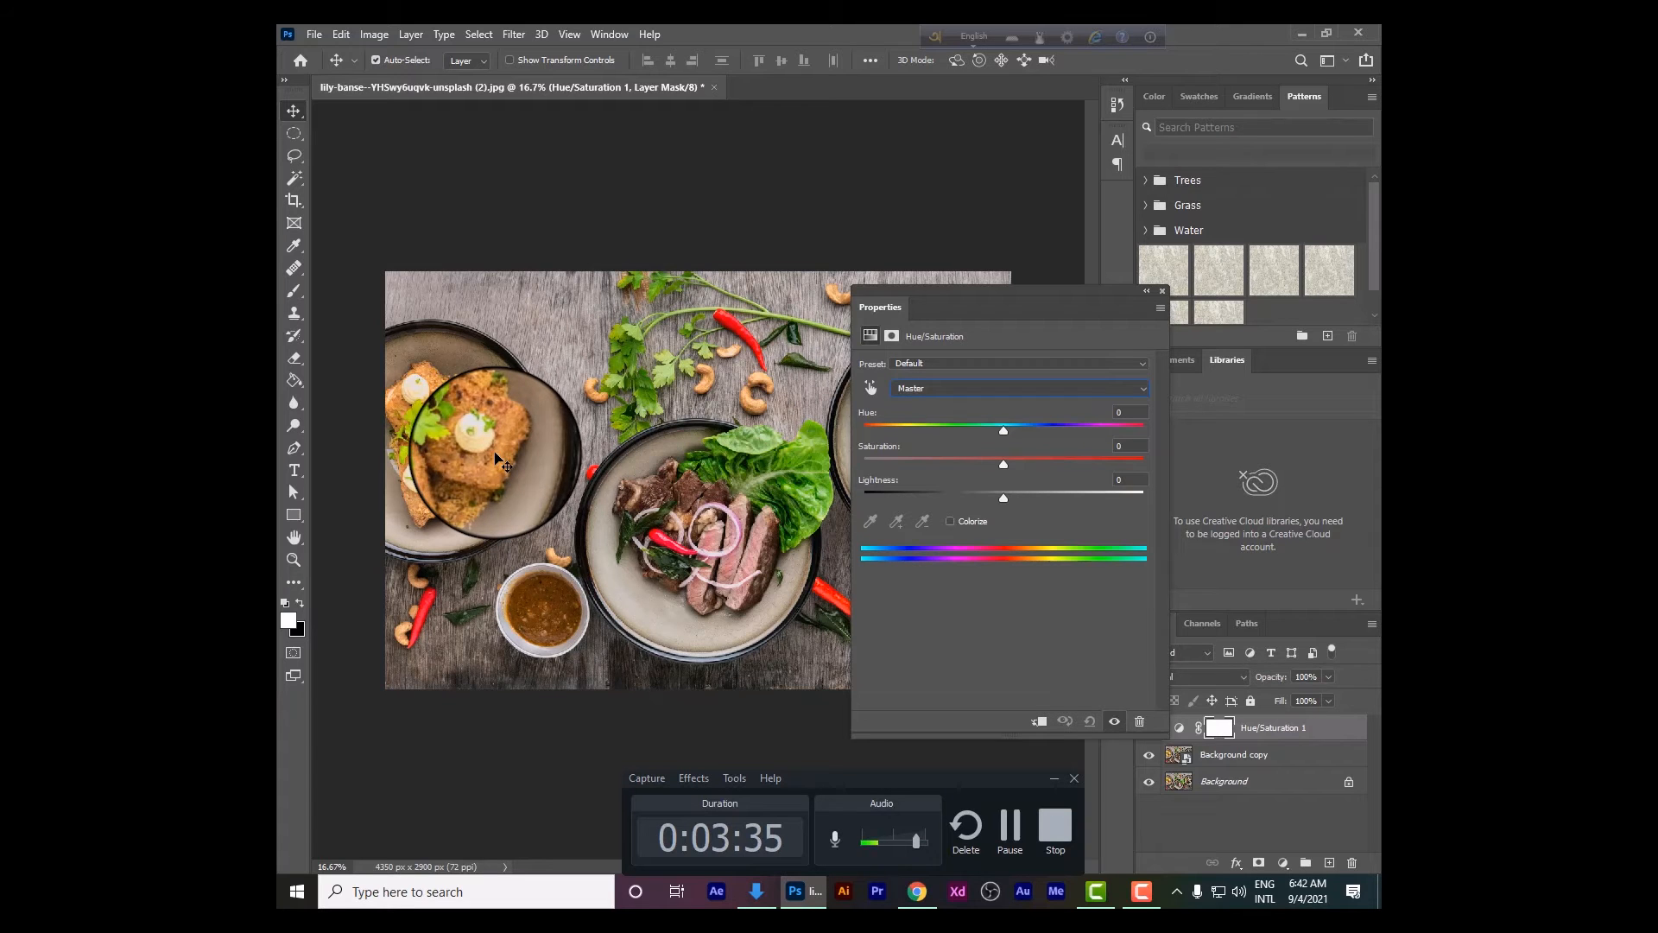
left_click(919, 383)
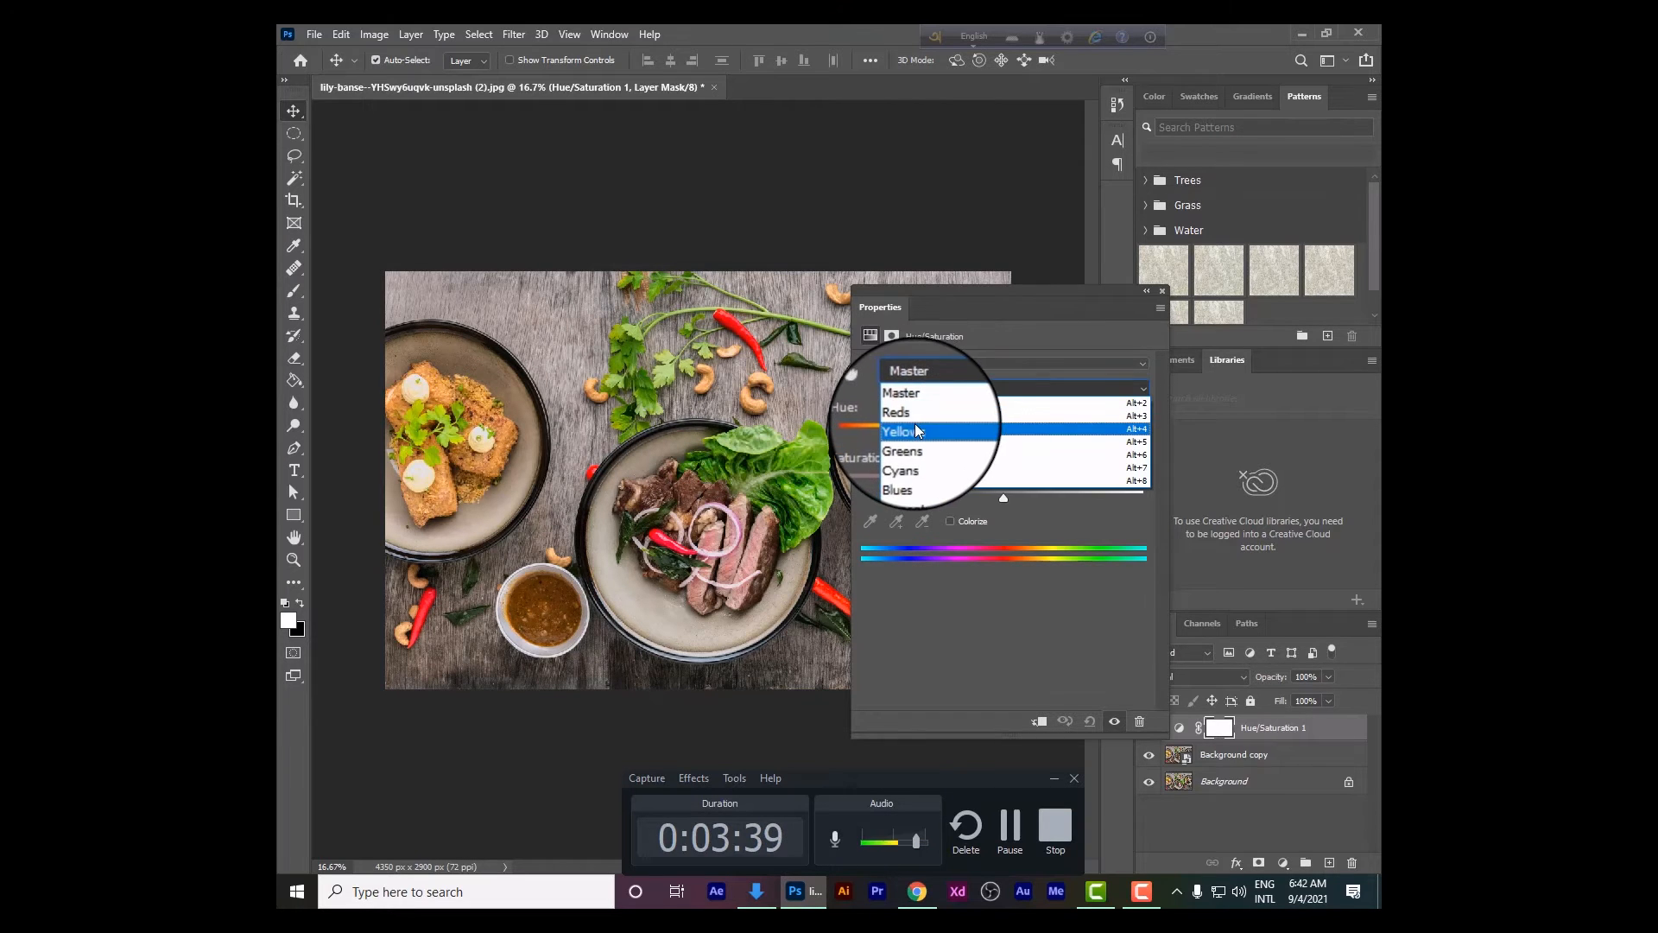
left_click(915, 428)
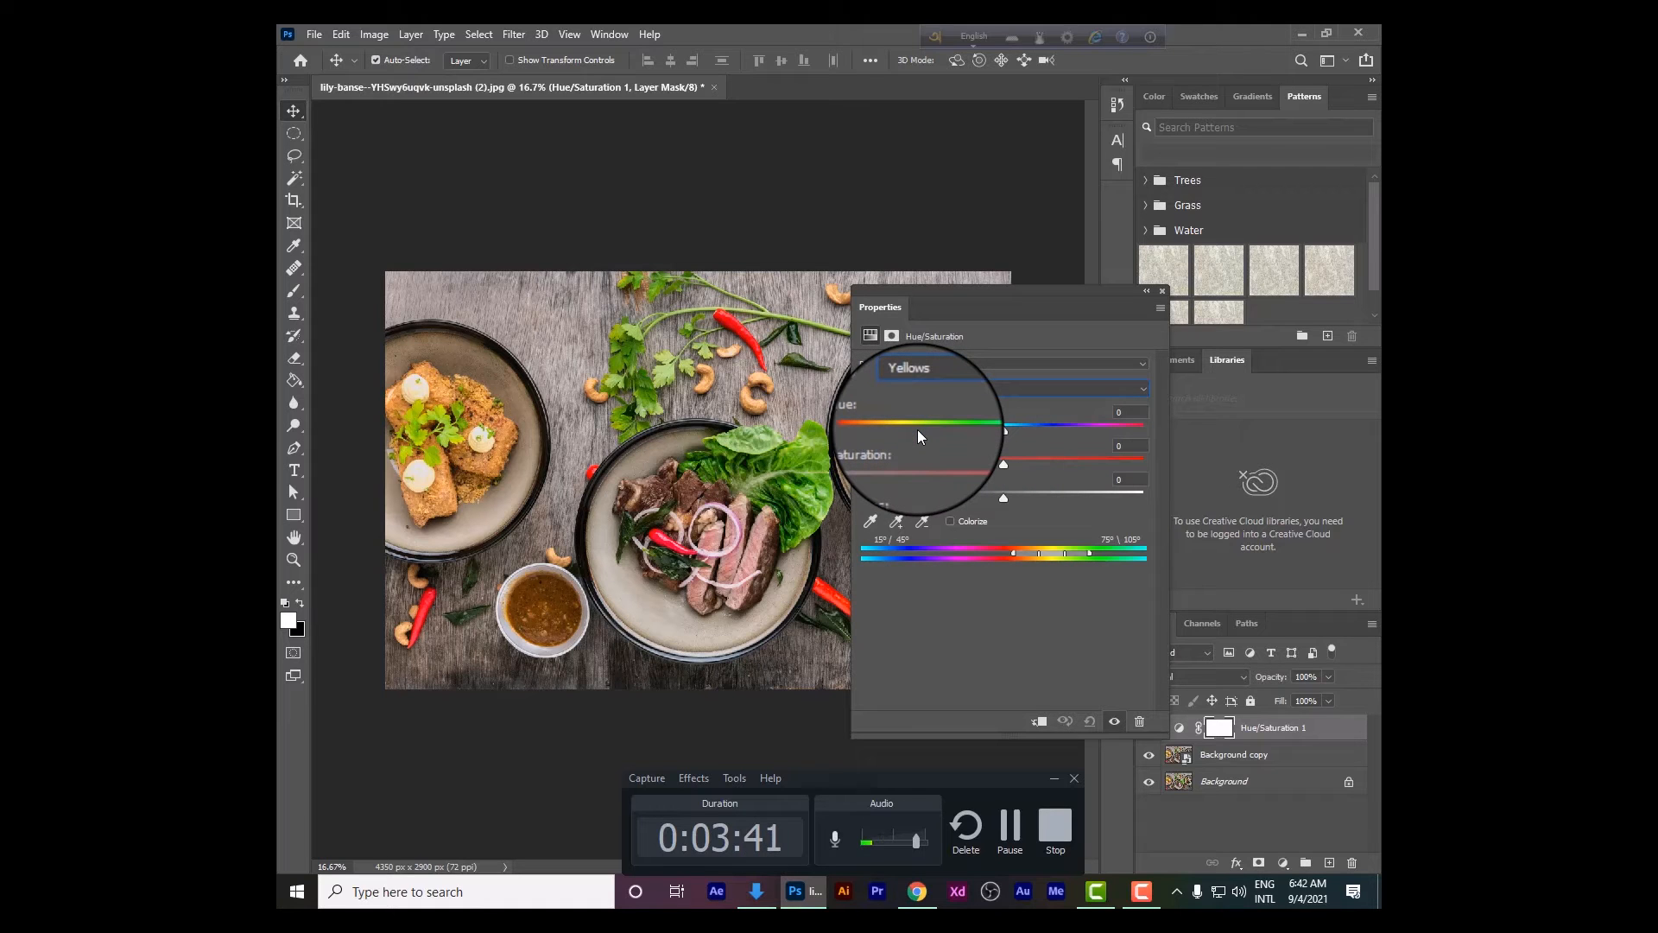
left_click_drag(1007, 425, 978, 432)
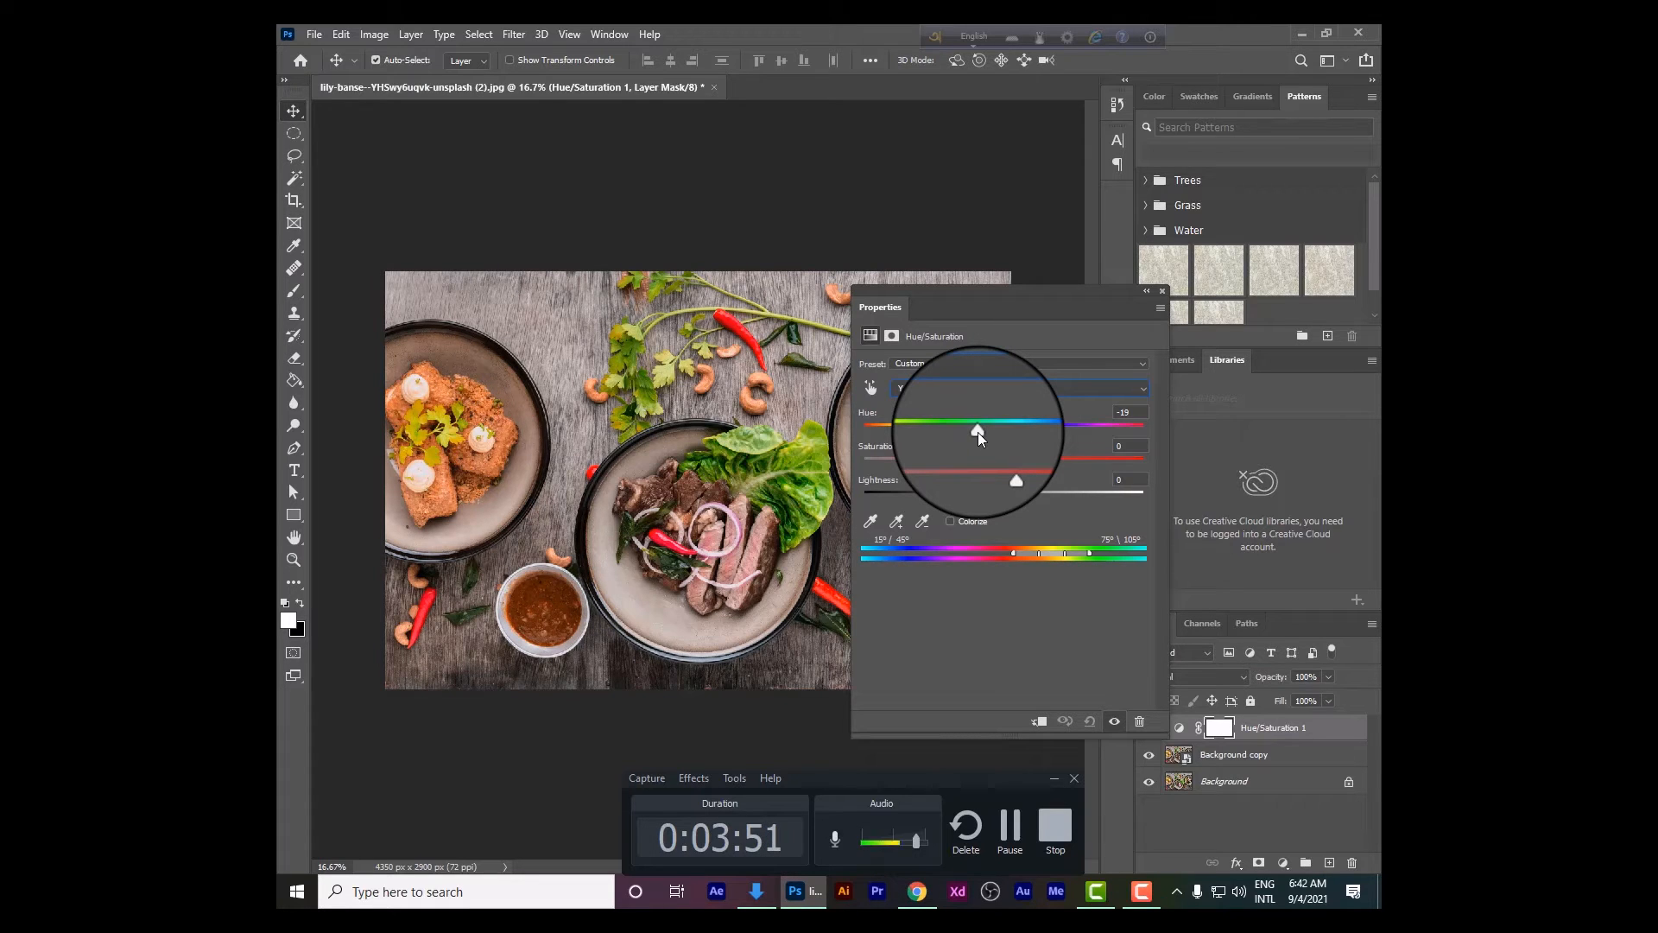
- Try hue +25 and saturation +72 on the Yellows range, and reset the Hue/Saturation adjustment
left_click_drag(976, 429, 1038, 423)
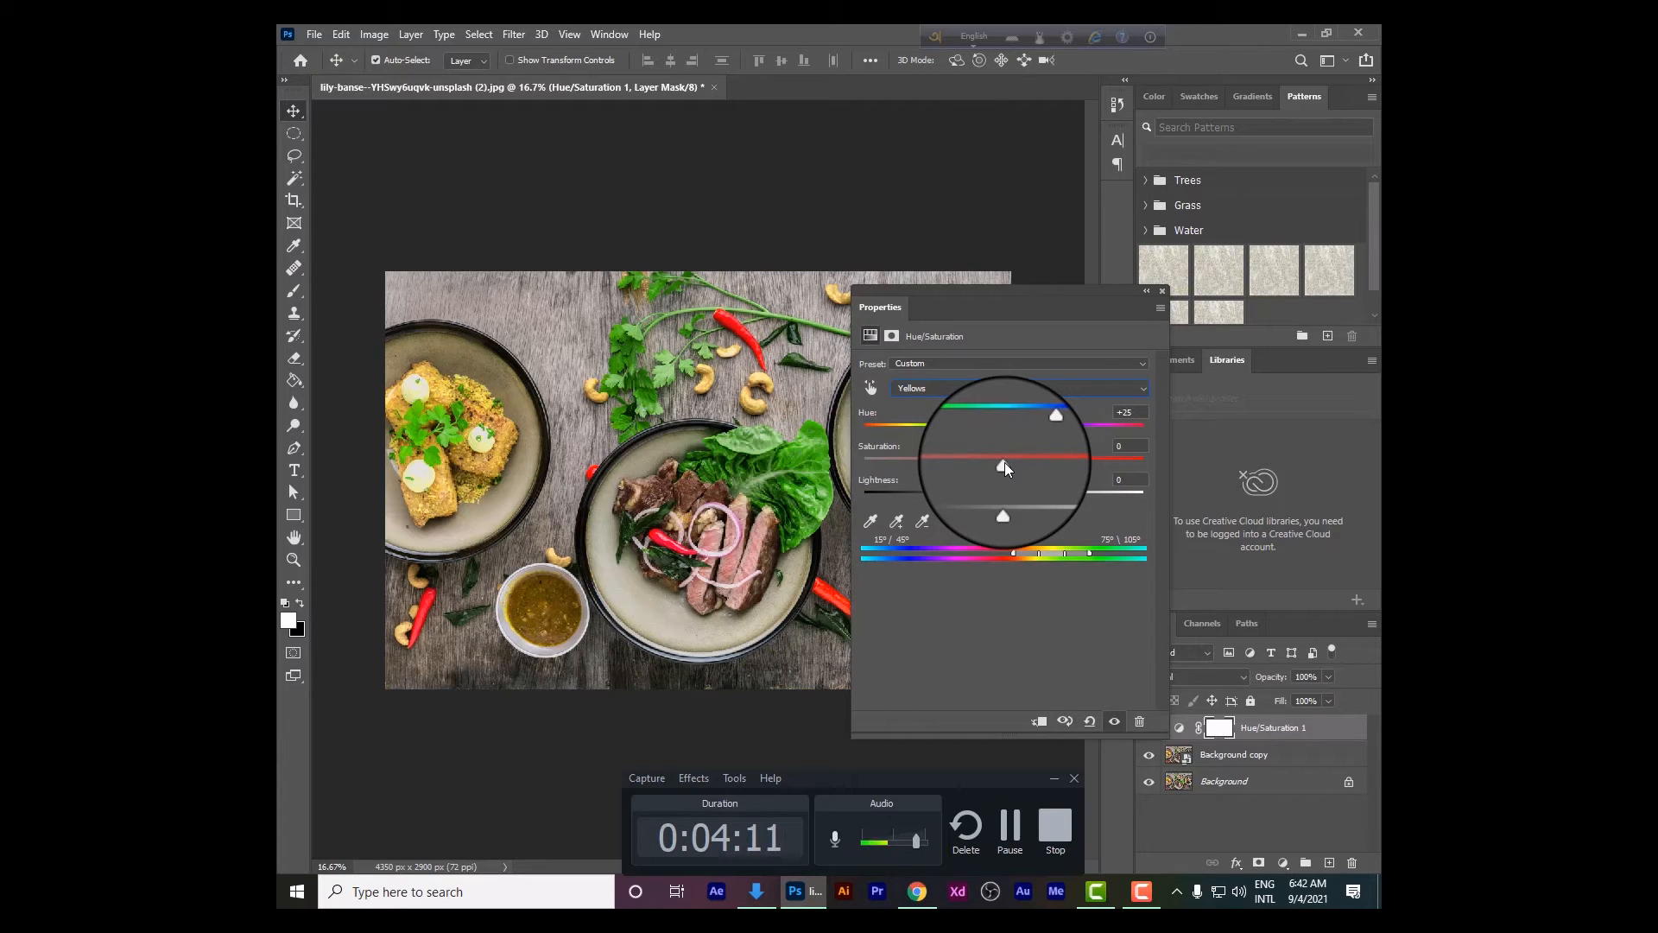
left_click_drag(1003, 462, 1105, 454)
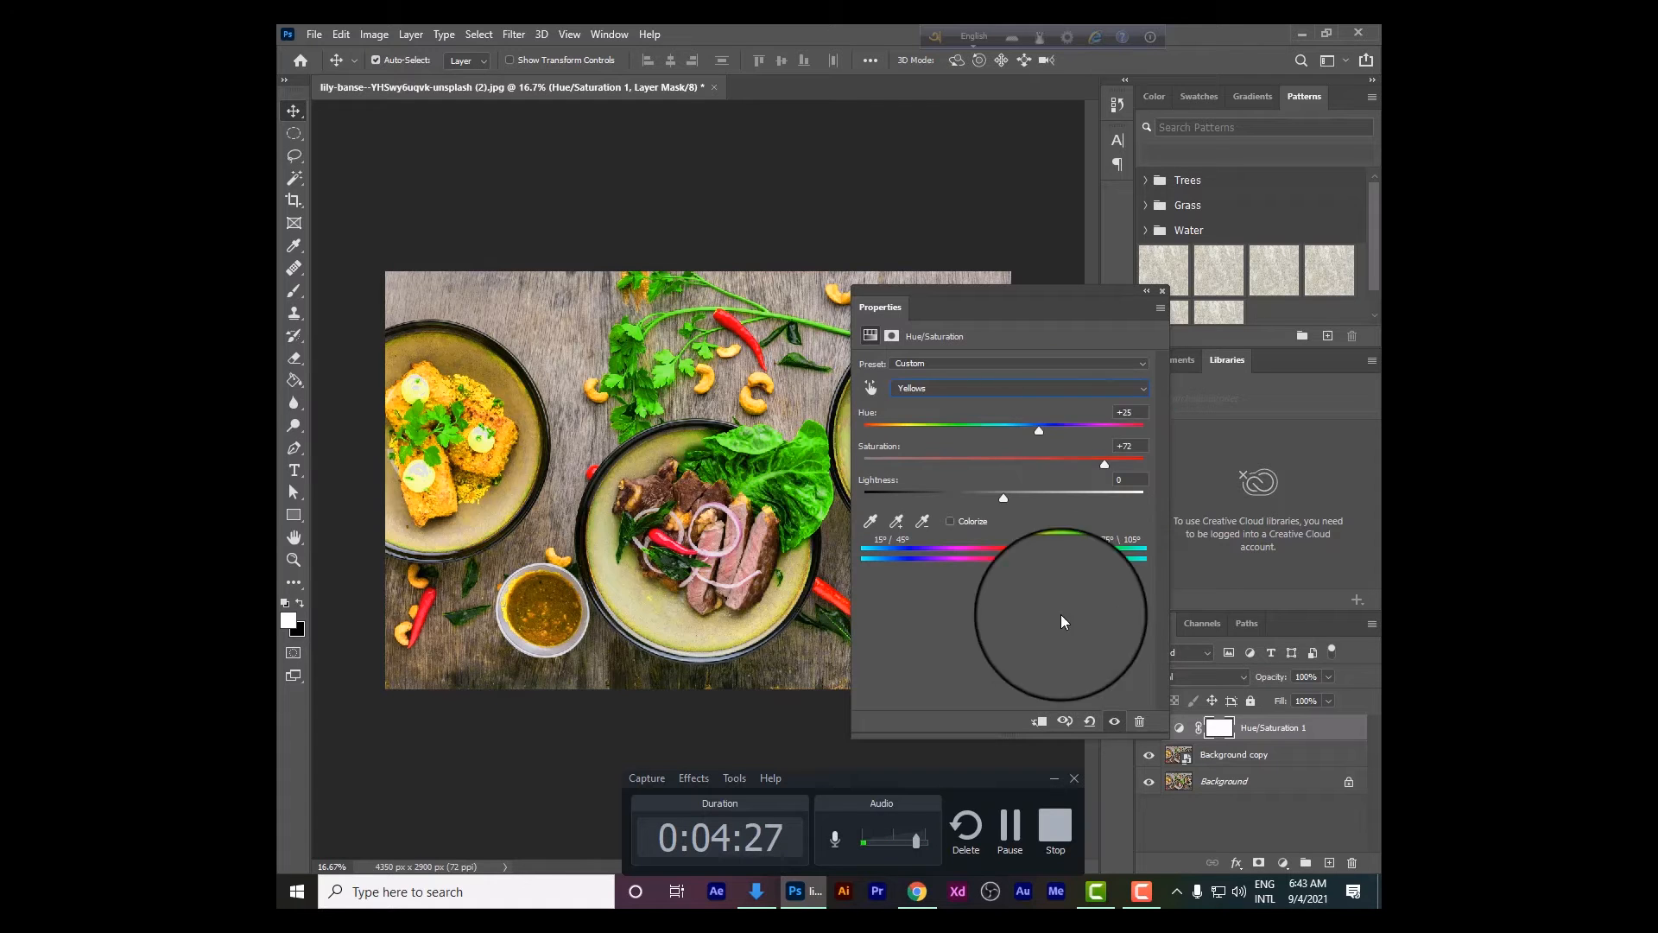
left_click(1090, 722)
- Try hue -89, saturation -4 and lightness -4 on the Reds range, and reset the adjustment to its defaults
left_click(992, 390)
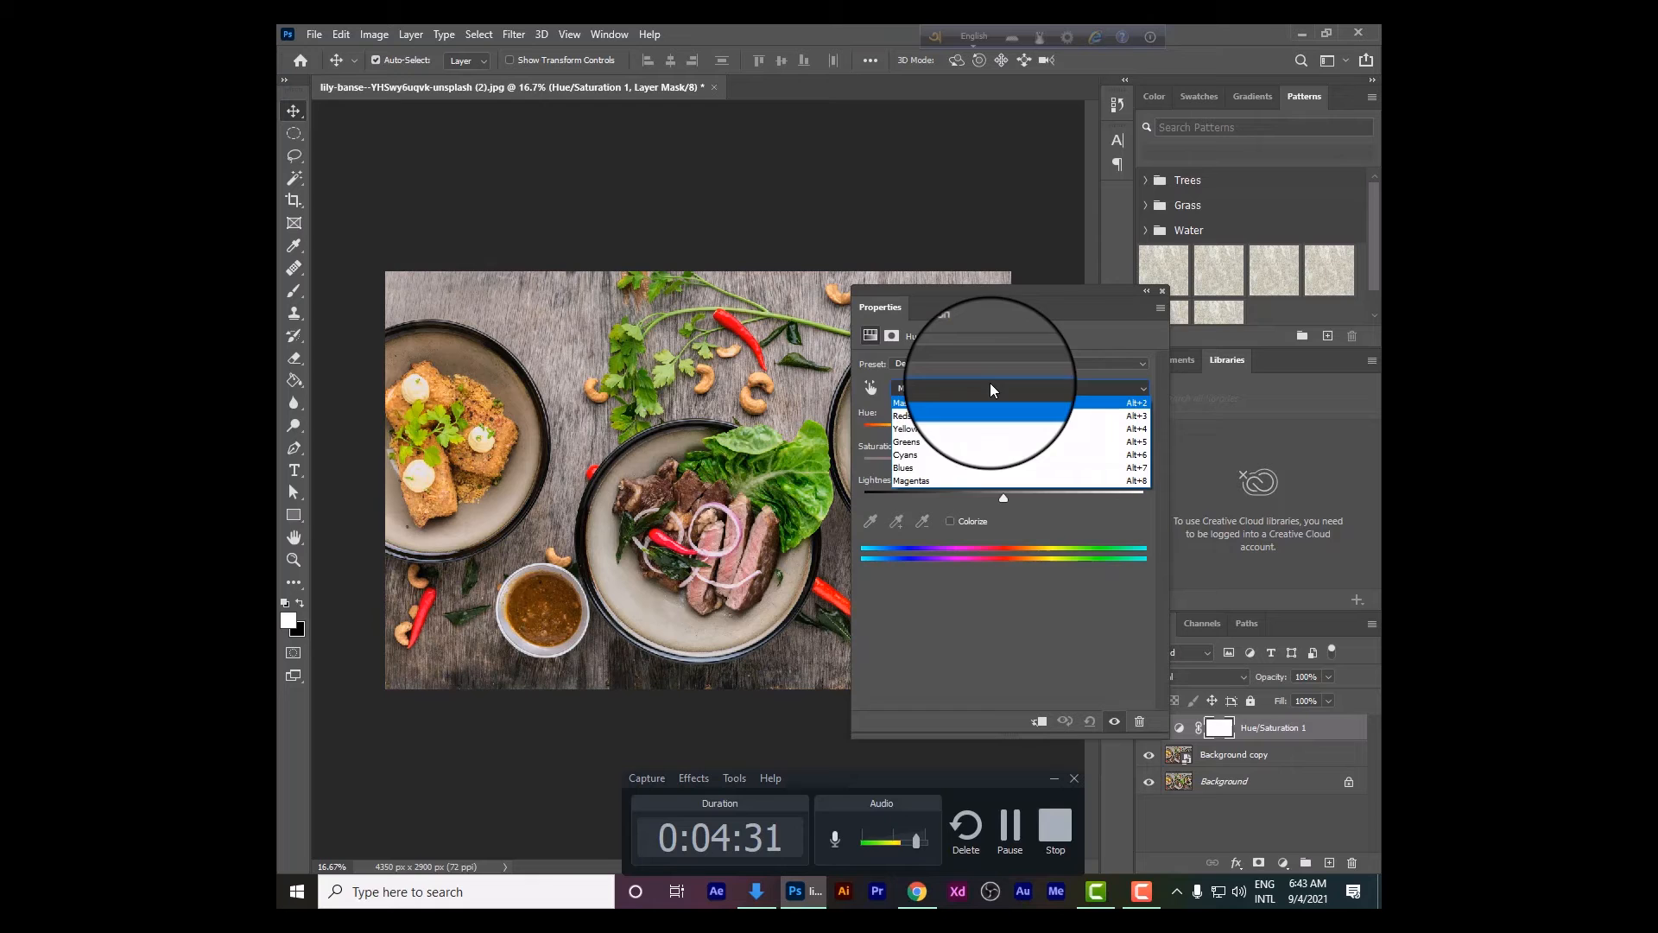
left_click(939, 404)
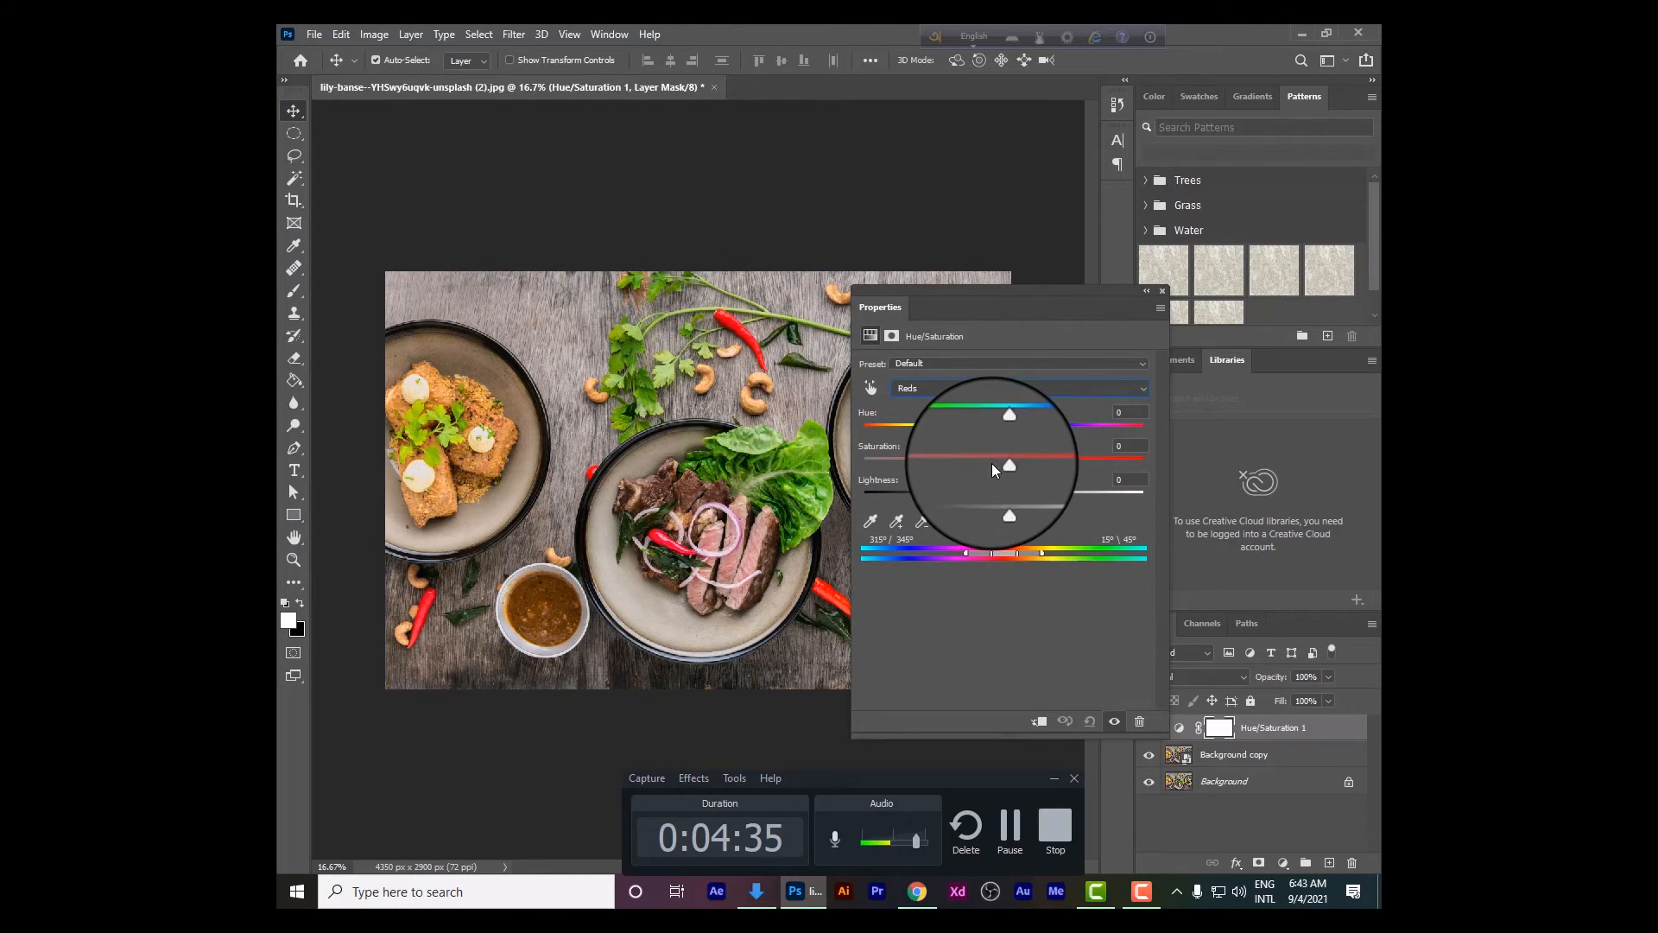
left_click_drag(998, 433, 915, 422)
left_click_drag(996, 468, 961, 453)
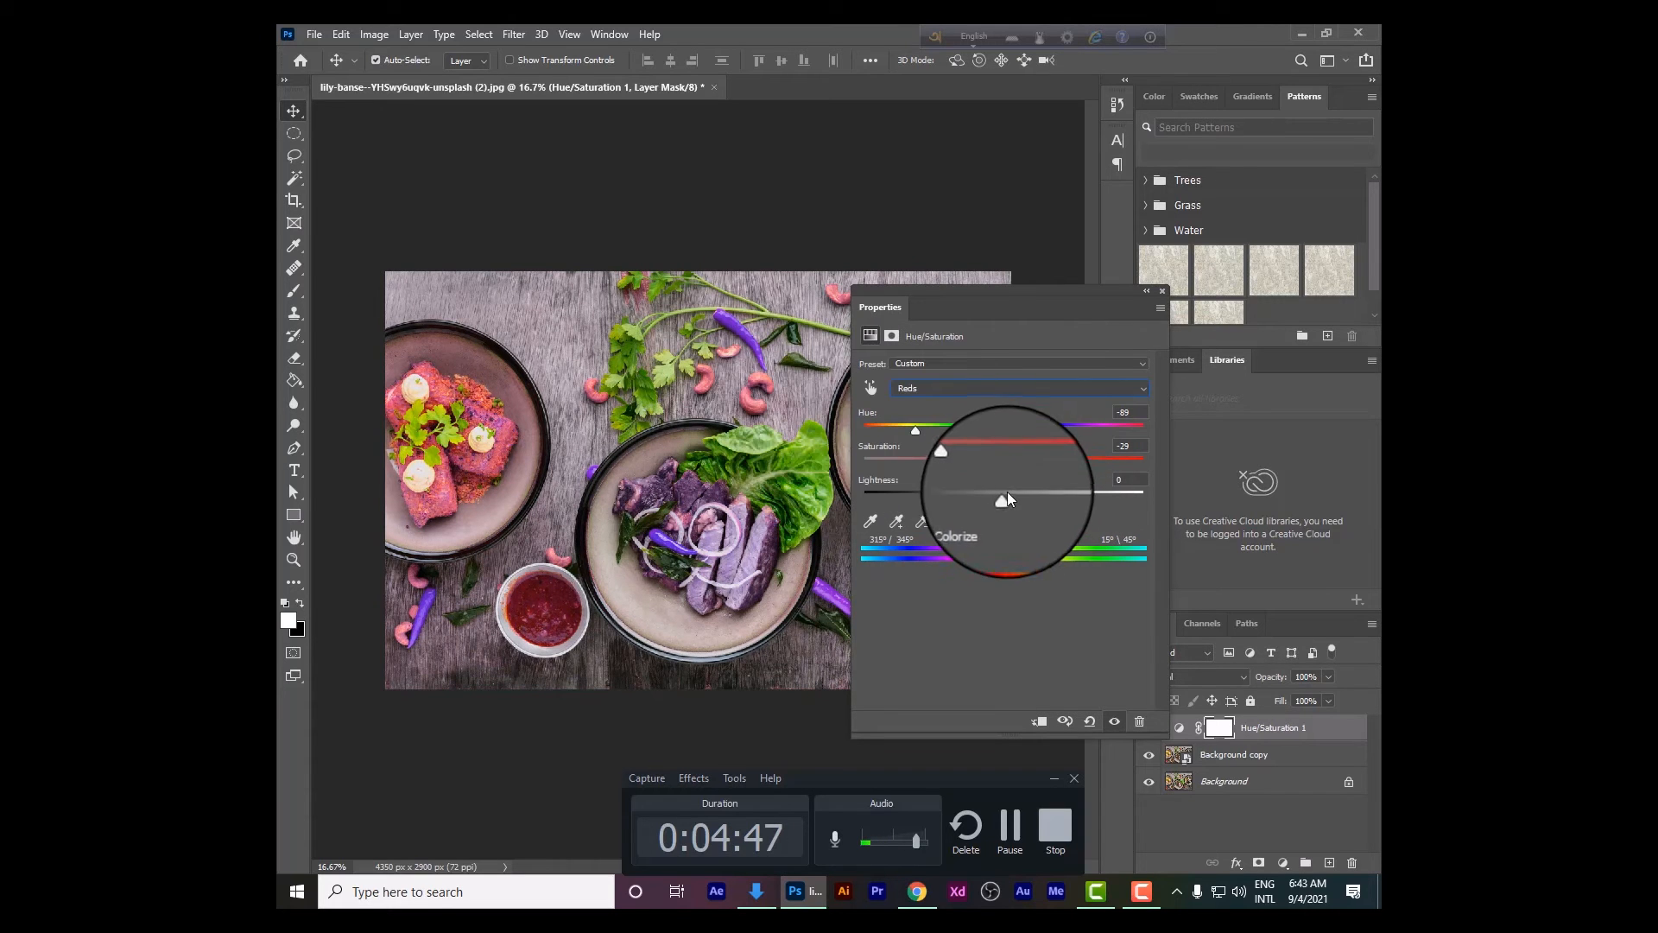
mouse_move(1004, 494)
left_mouse_down()
mouse_move(934, 468)
mouse_move(1112, 470)
mouse_move(1008, 498)
mouse_move(1159, 475)
mouse_move(1037, 488)
mouse_move(865, 473)
mouse_move(972, 455)
mouse_move(998, 468)
left_mouse_up()
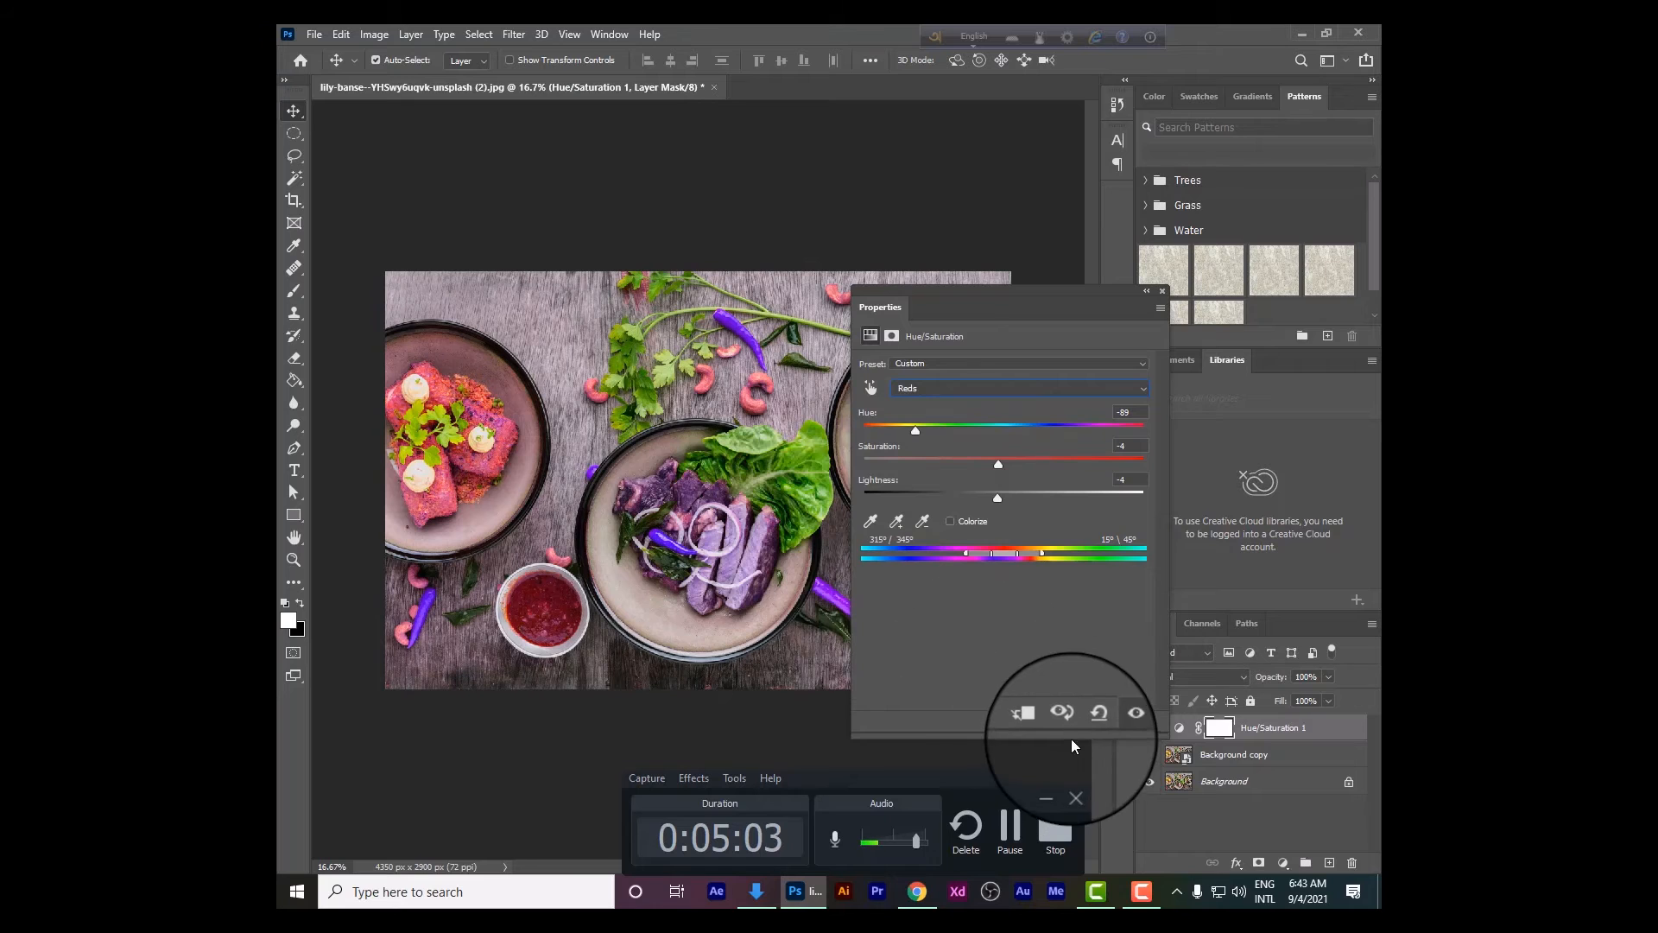
left_click(1088, 724)
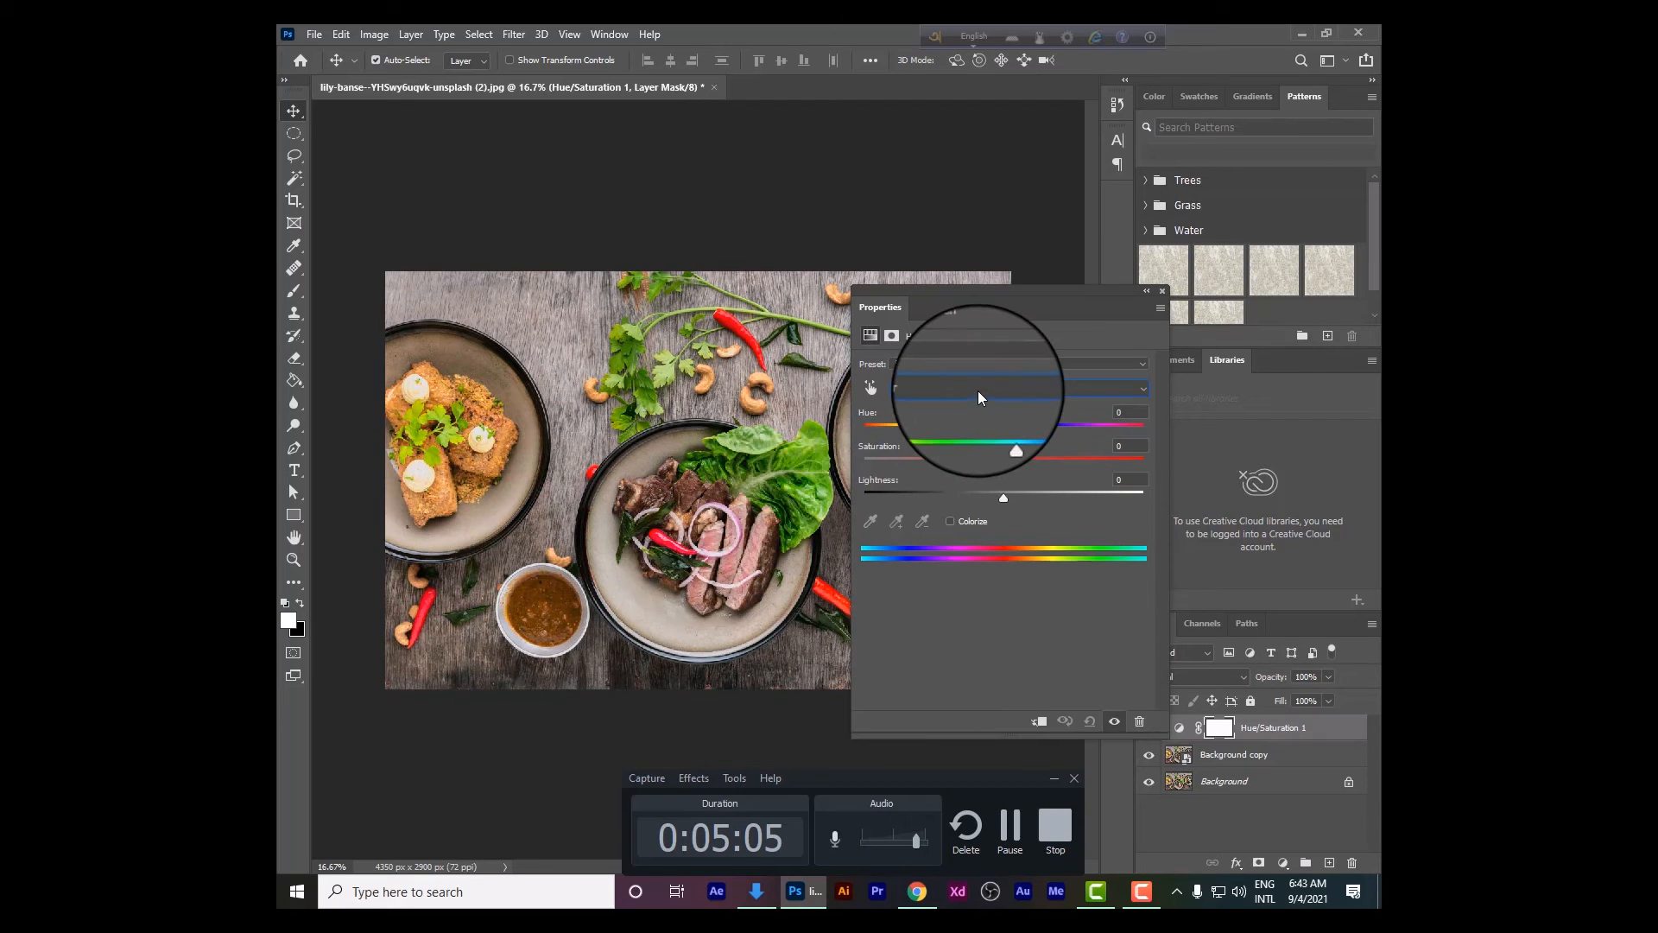
- Try the Greens range at saturation -100 and at hue -53 with saturation +61, and reset the Hue/Saturation adjustment
left_click(977, 390)
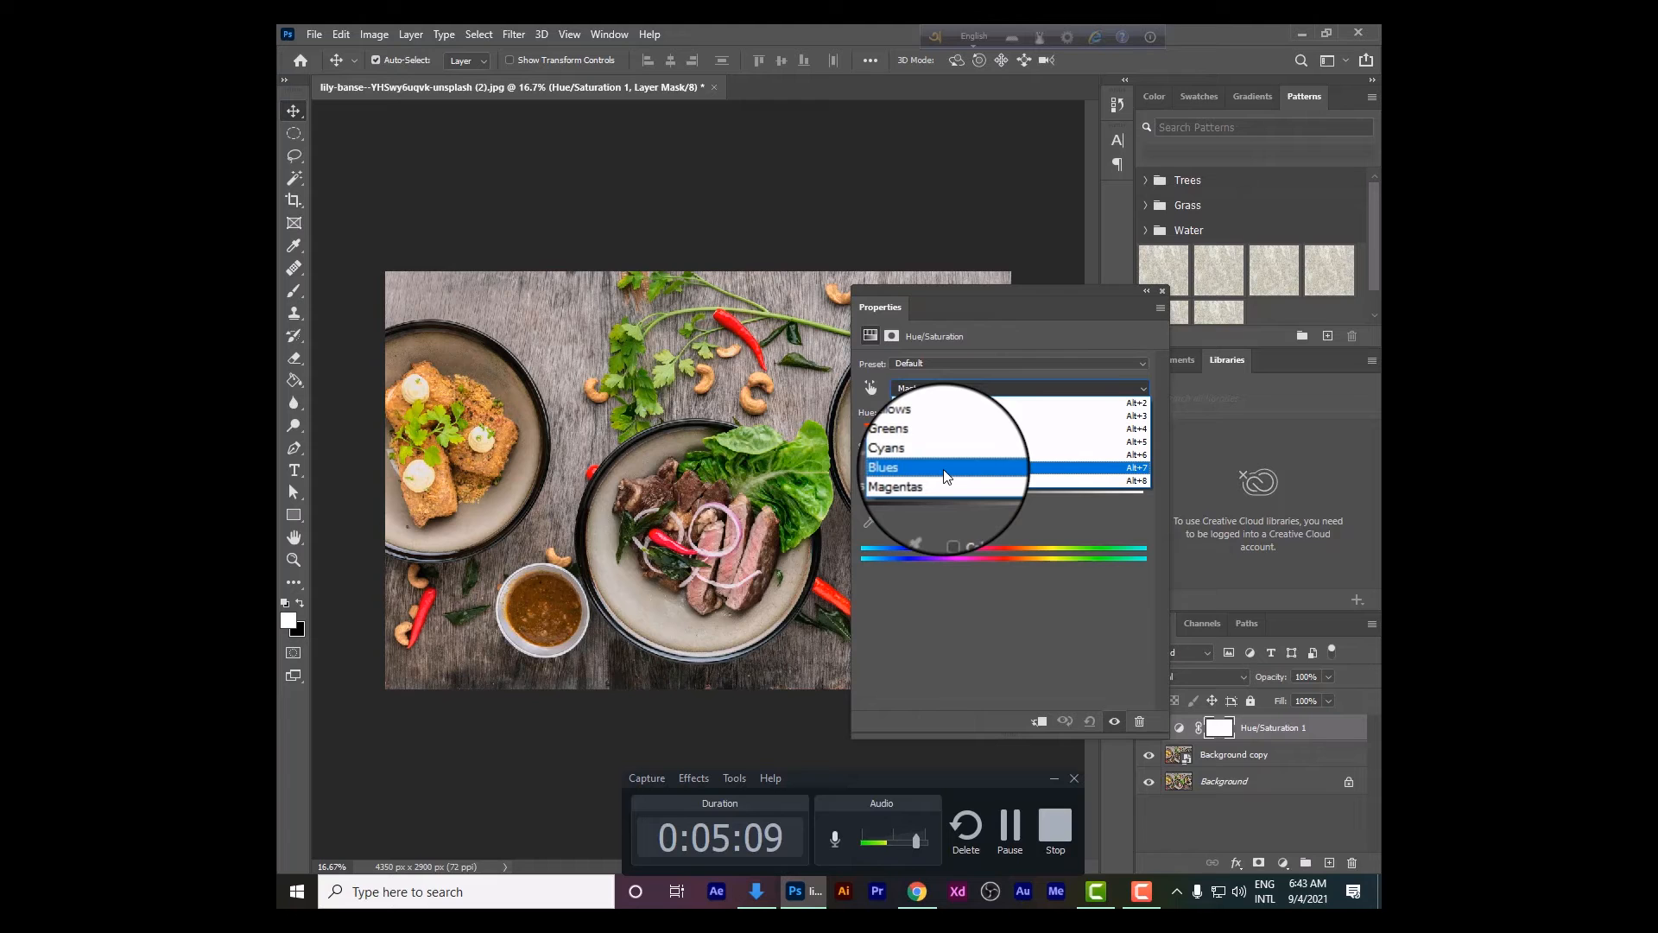
left_click(934, 441)
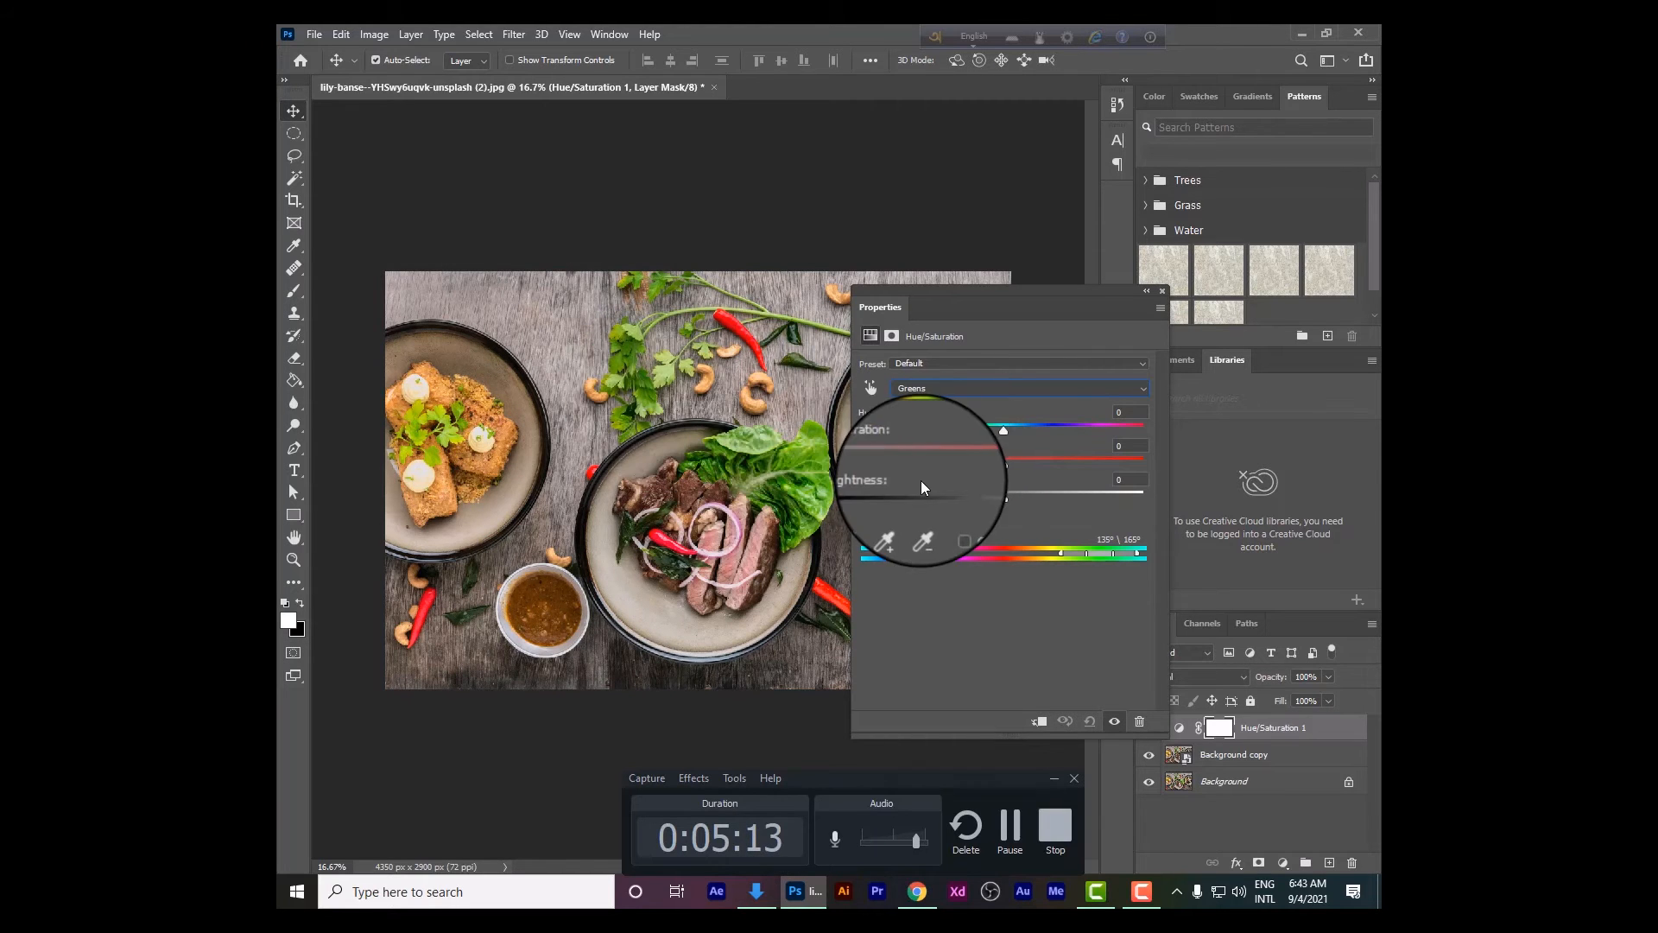
left_click_drag(1003, 467, 826, 475)
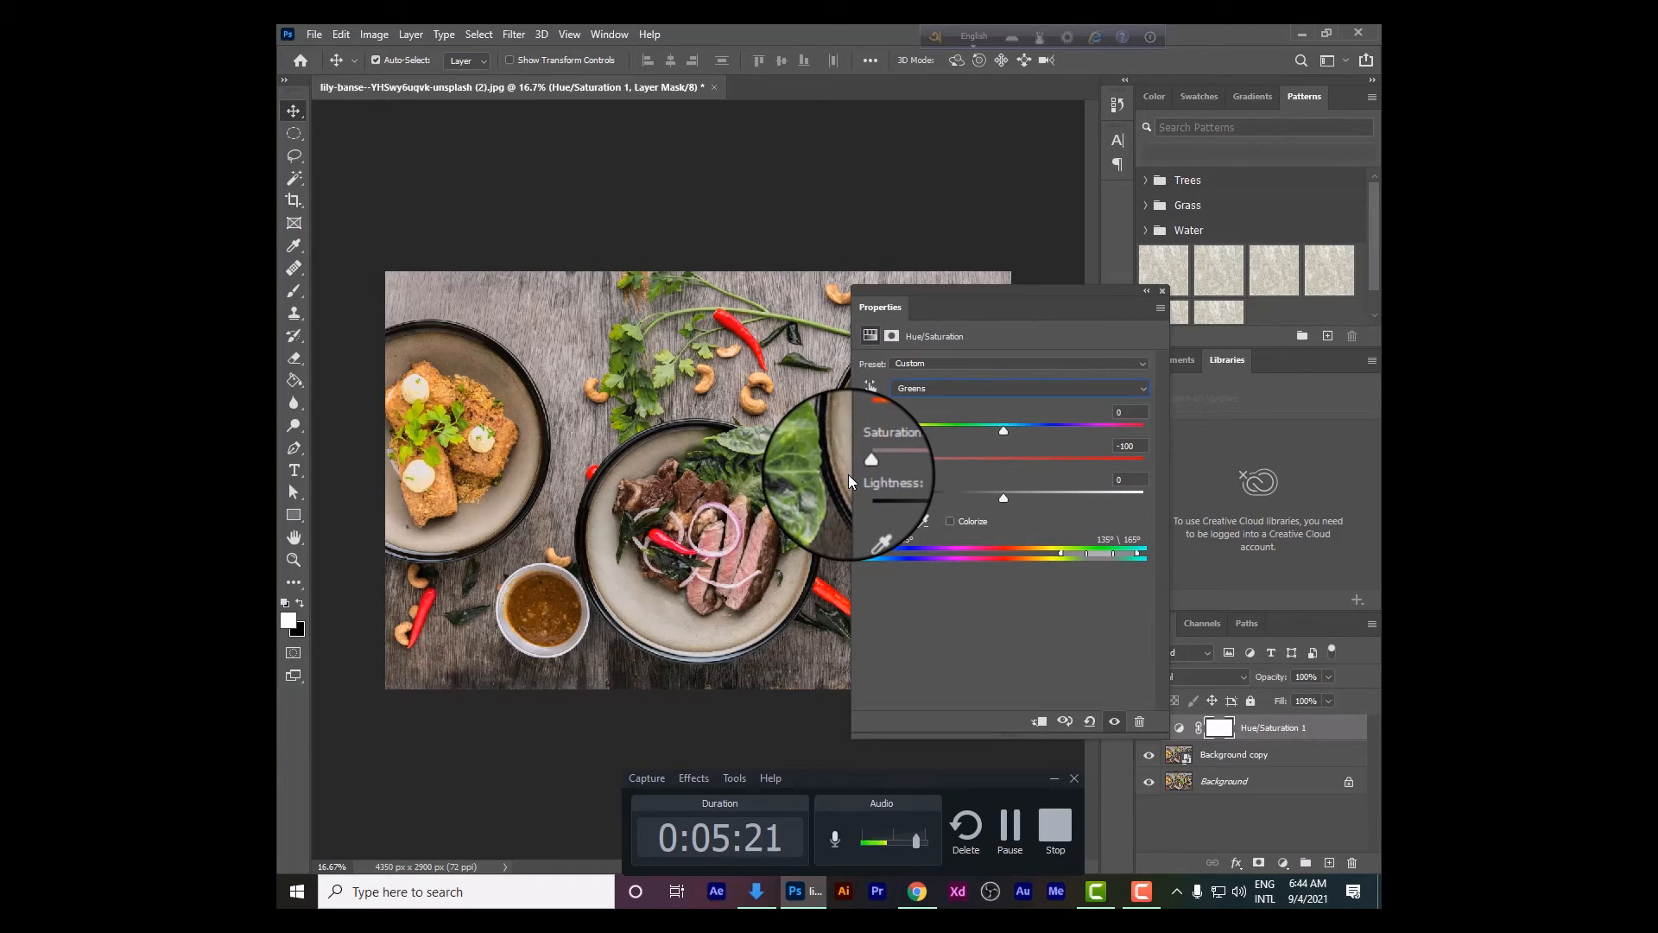
left_click_drag(848, 474, 1054, 487)
left_click_drag(1000, 437, 936, 435)
left_click_drag(1054, 466, 1091, 453)
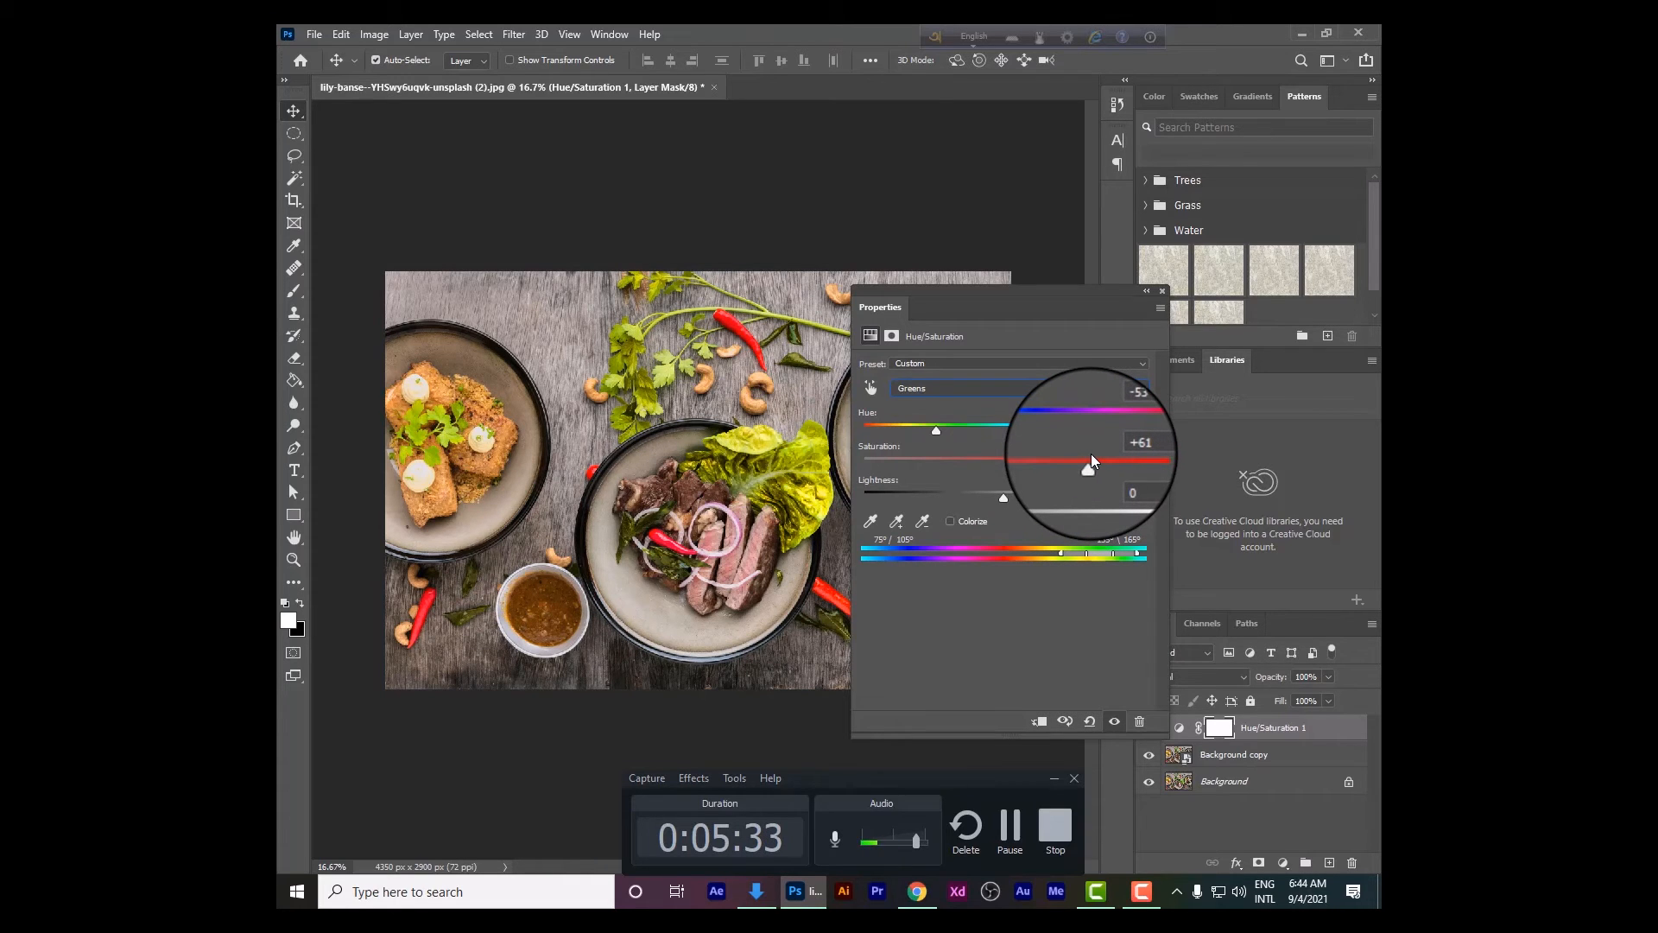
left_click(993, 389)
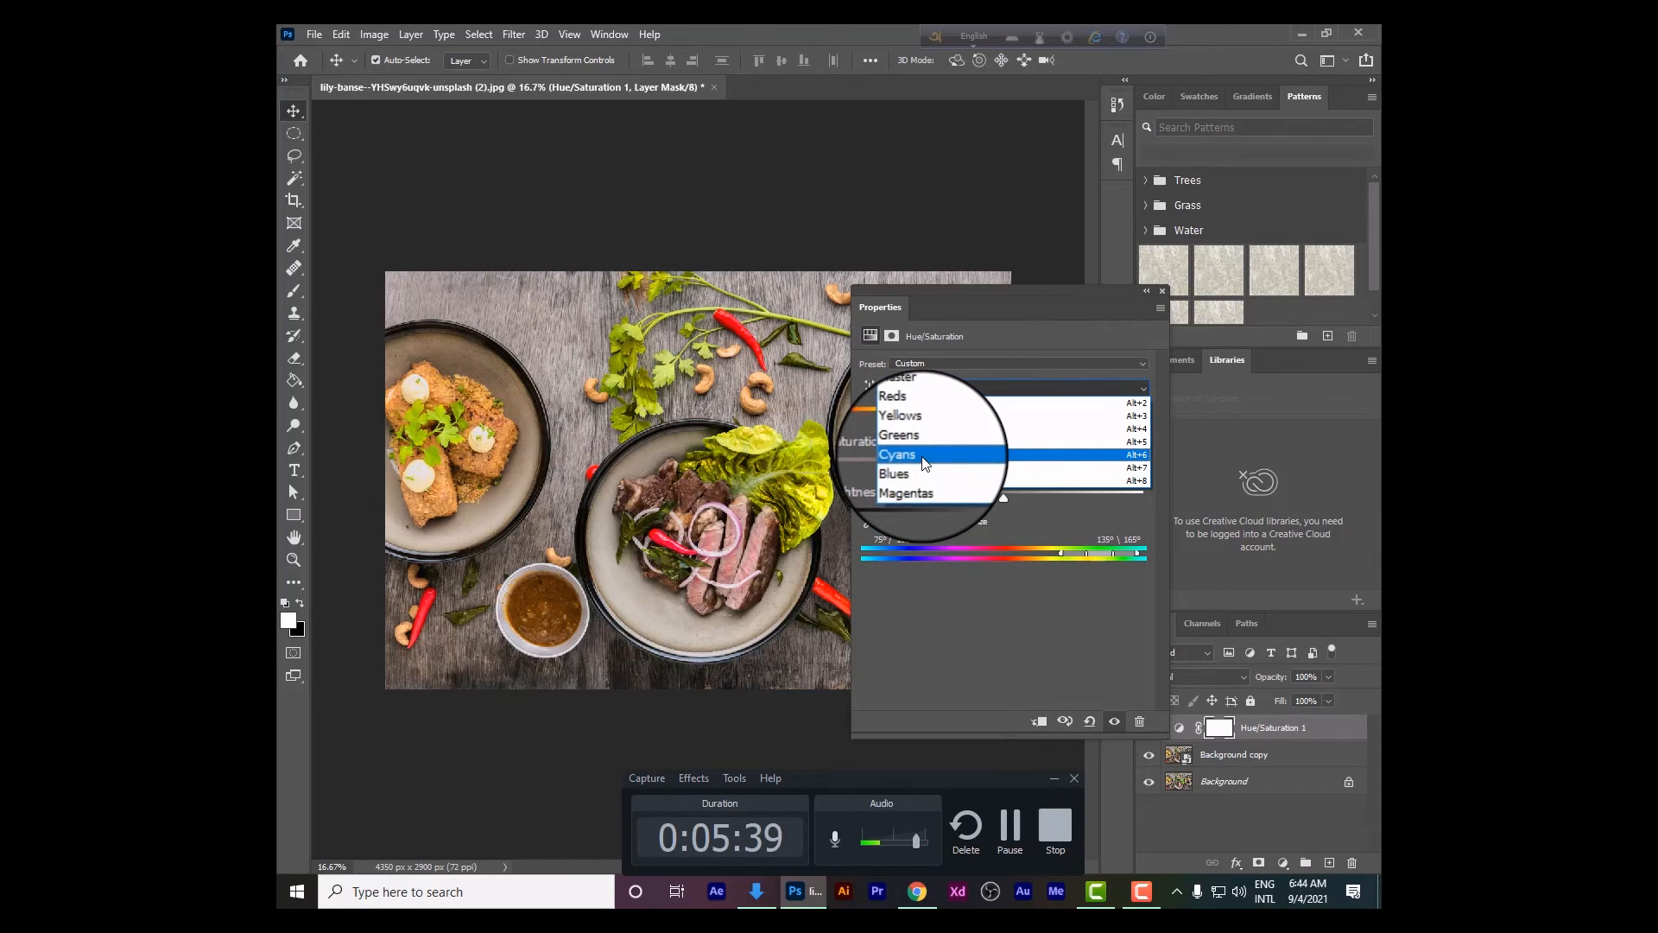
left_click(969, 656)
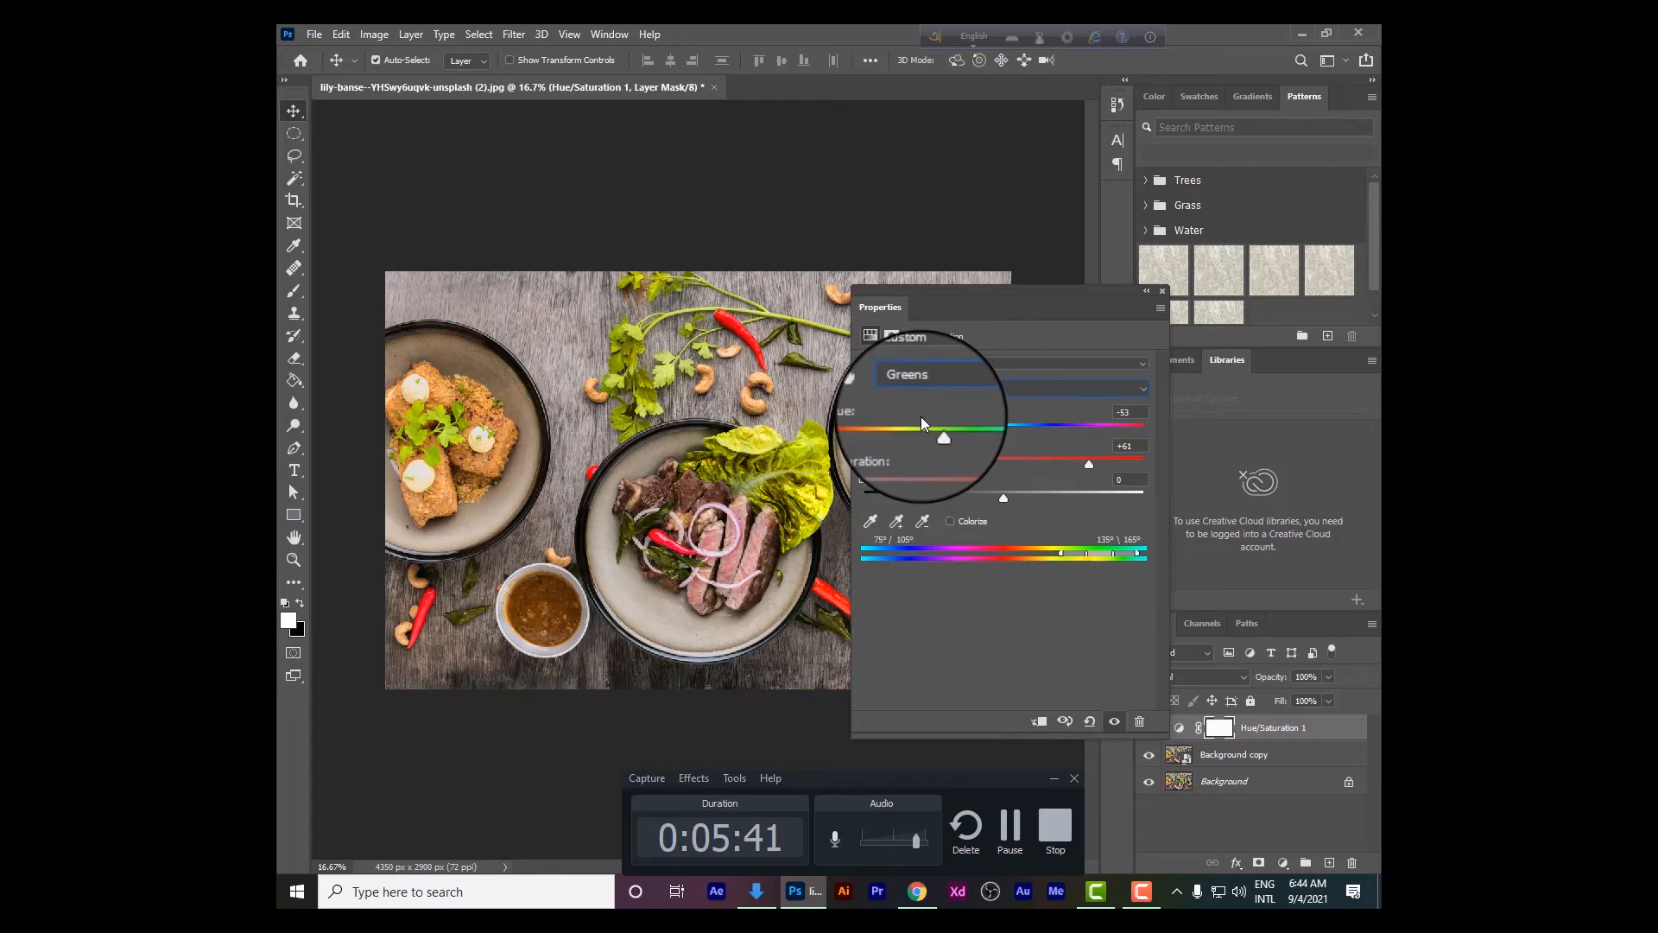
left_click(1089, 721)
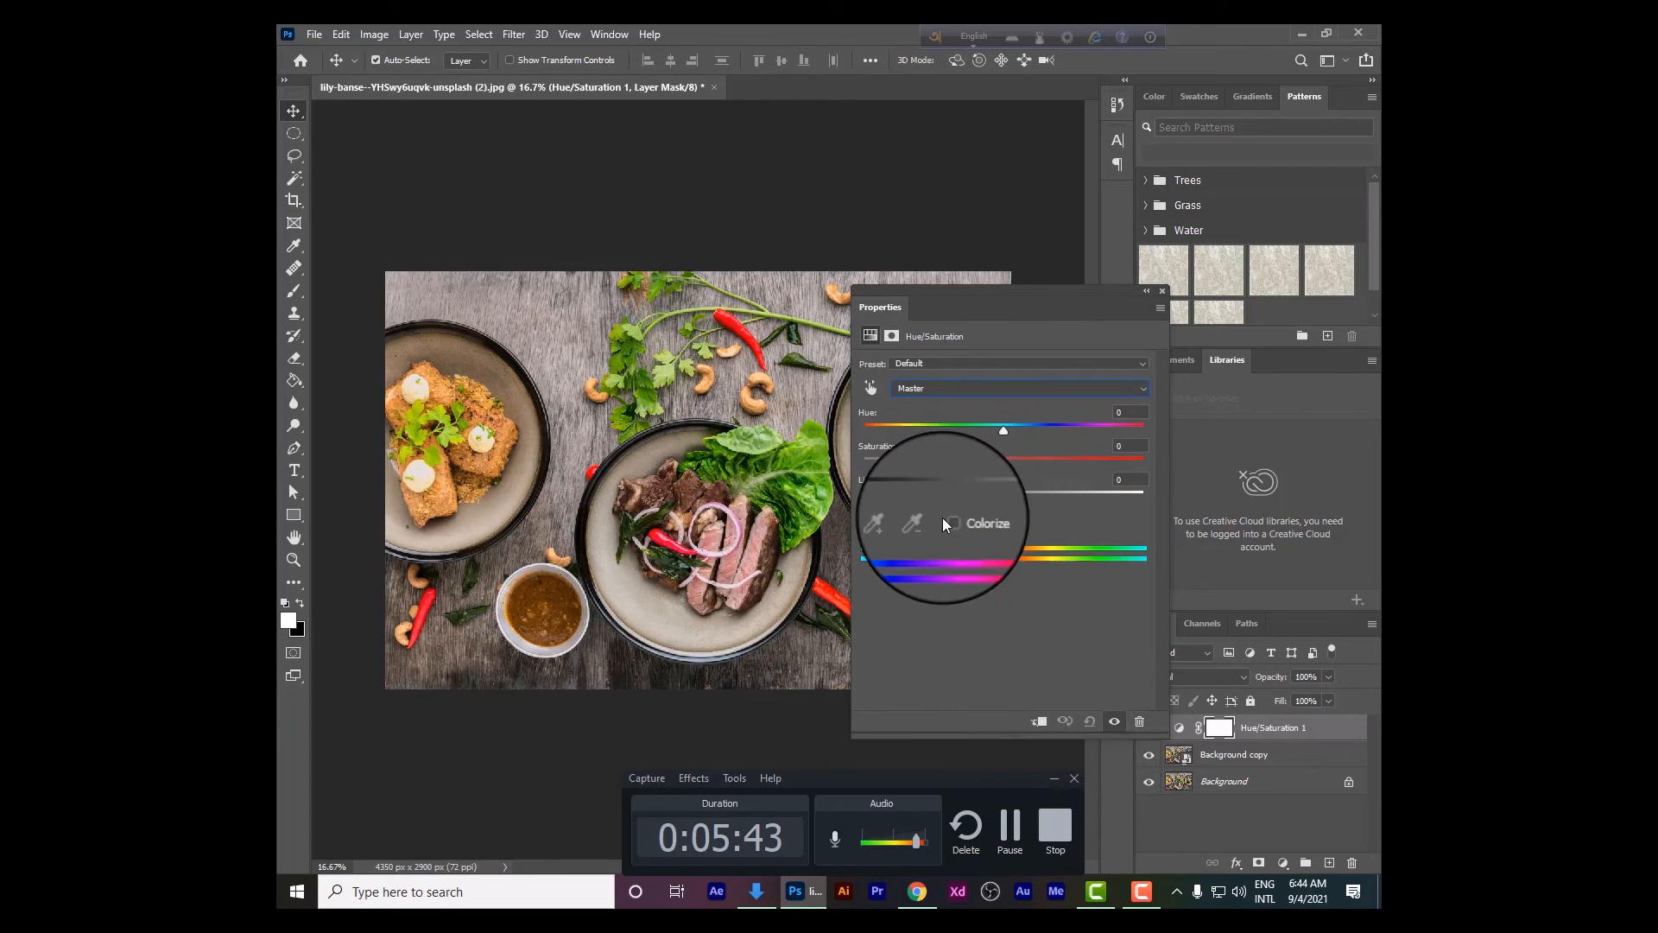
- Activate the targeted adjustment tool, sample the lettuce leaf, try saturation +10 on its color range and reset the adjustment
left_click(872, 390)
left_click(801, 460)
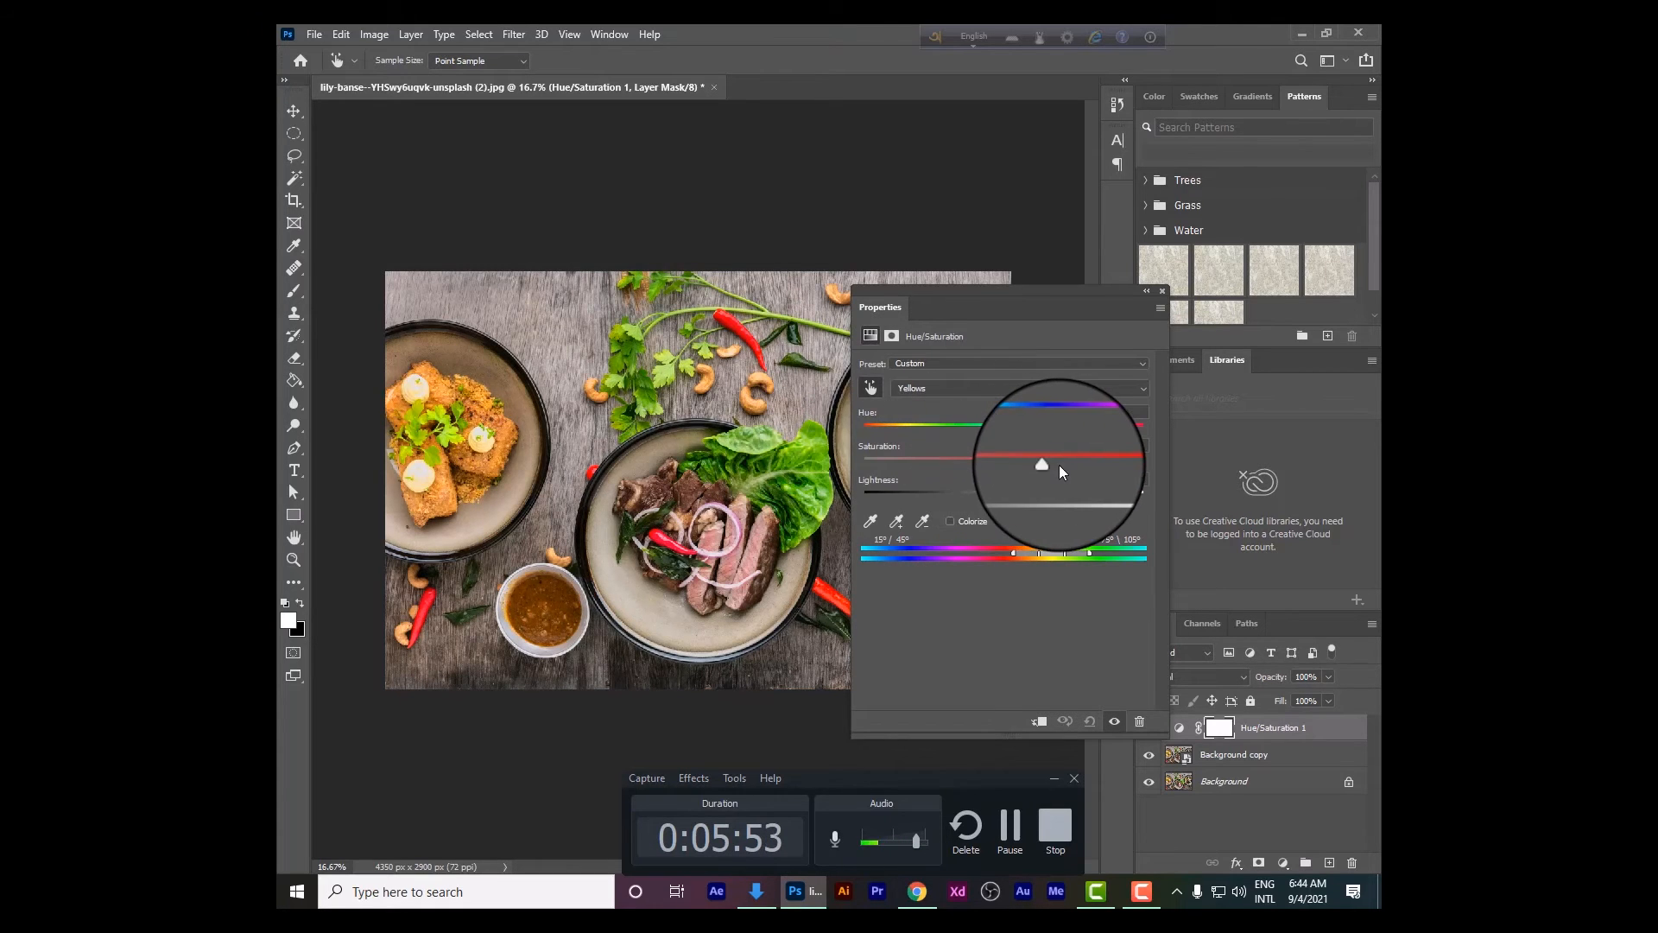
mouse_move(1007, 461)
left_mouse_down()
mouse_move(917, 470)
mouse_move(1095, 453)
mouse_move(931, 459)
mouse_move(1019, 456)
left_mouse_up()
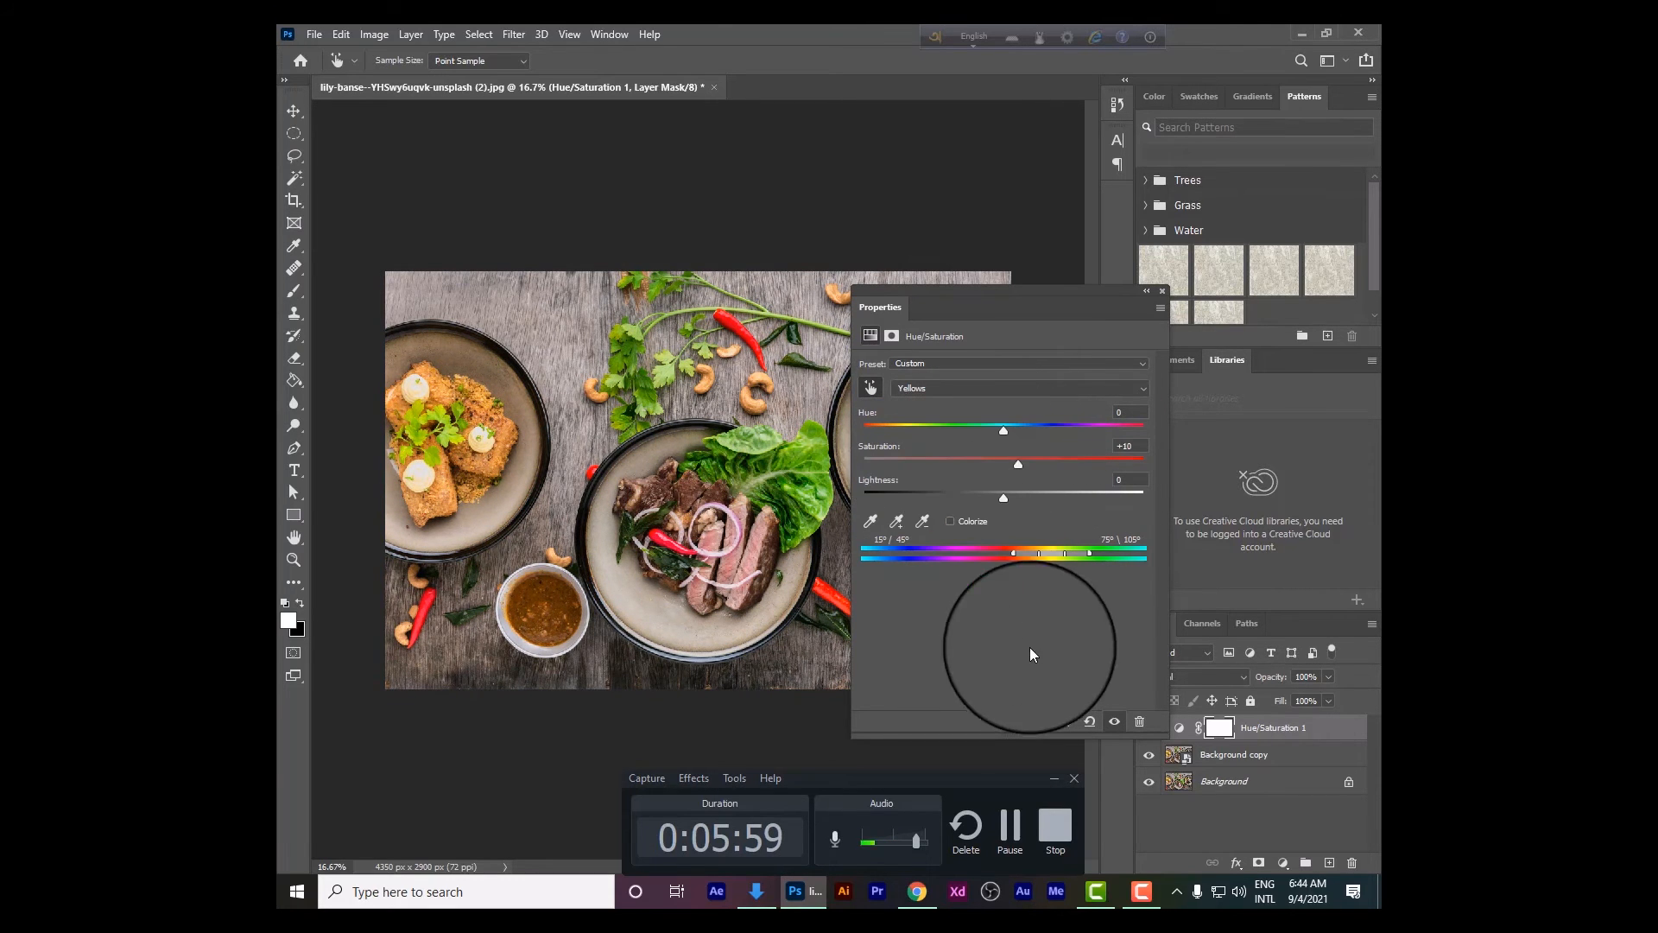
left_click(1085, 723)
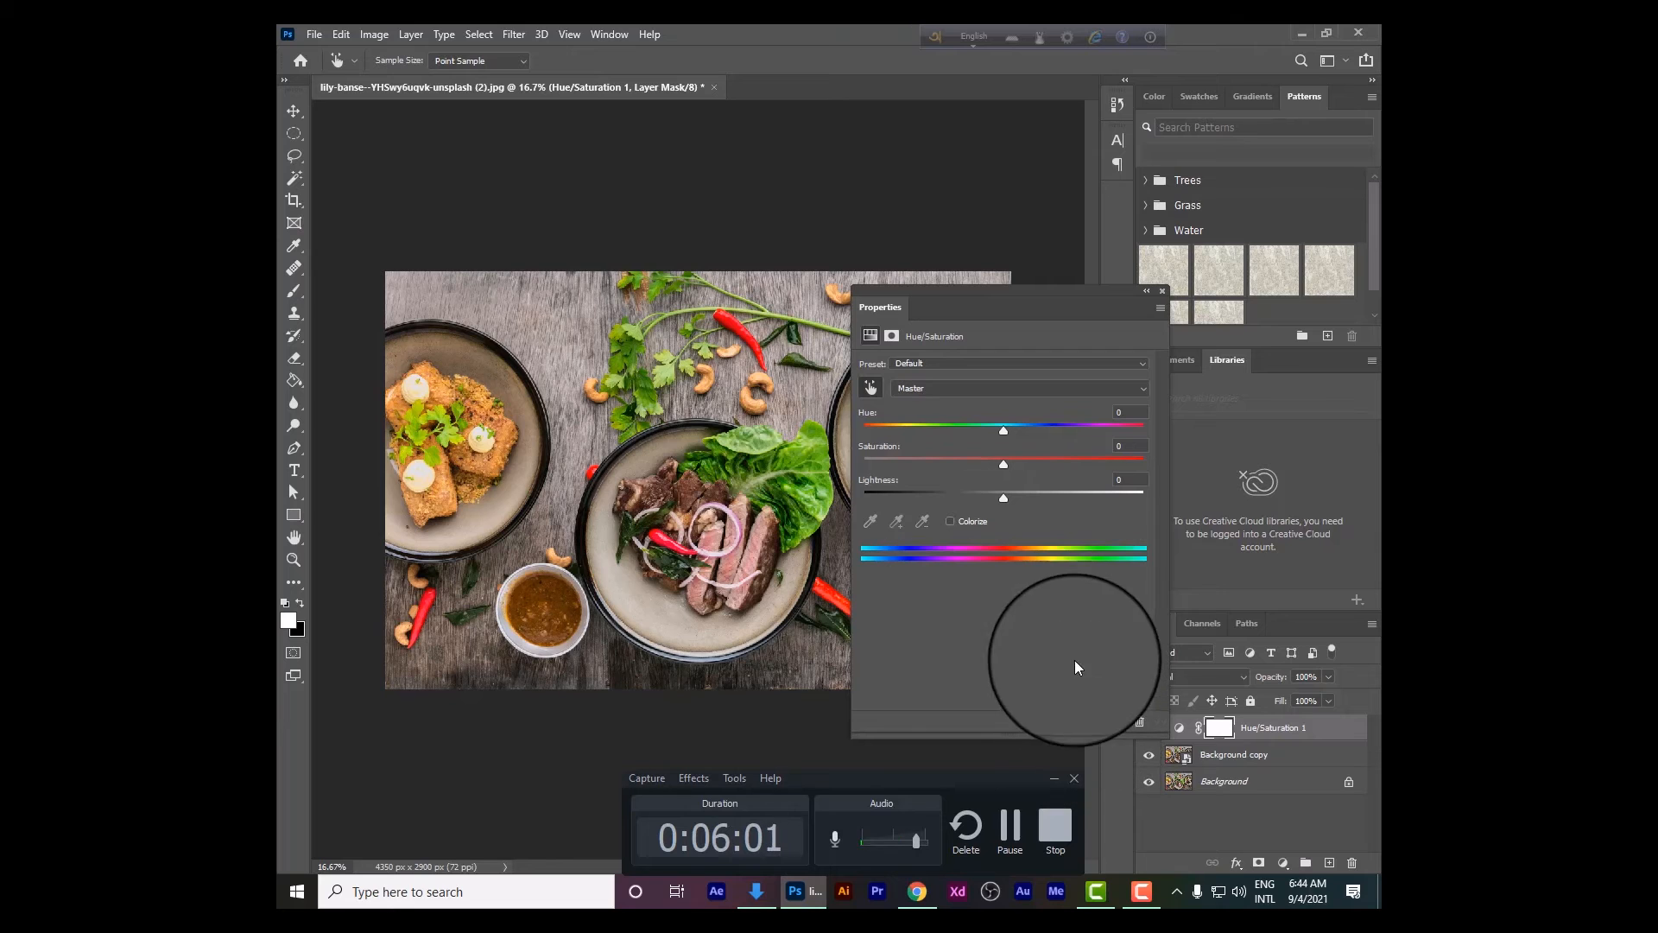
left_click(1160, 308)
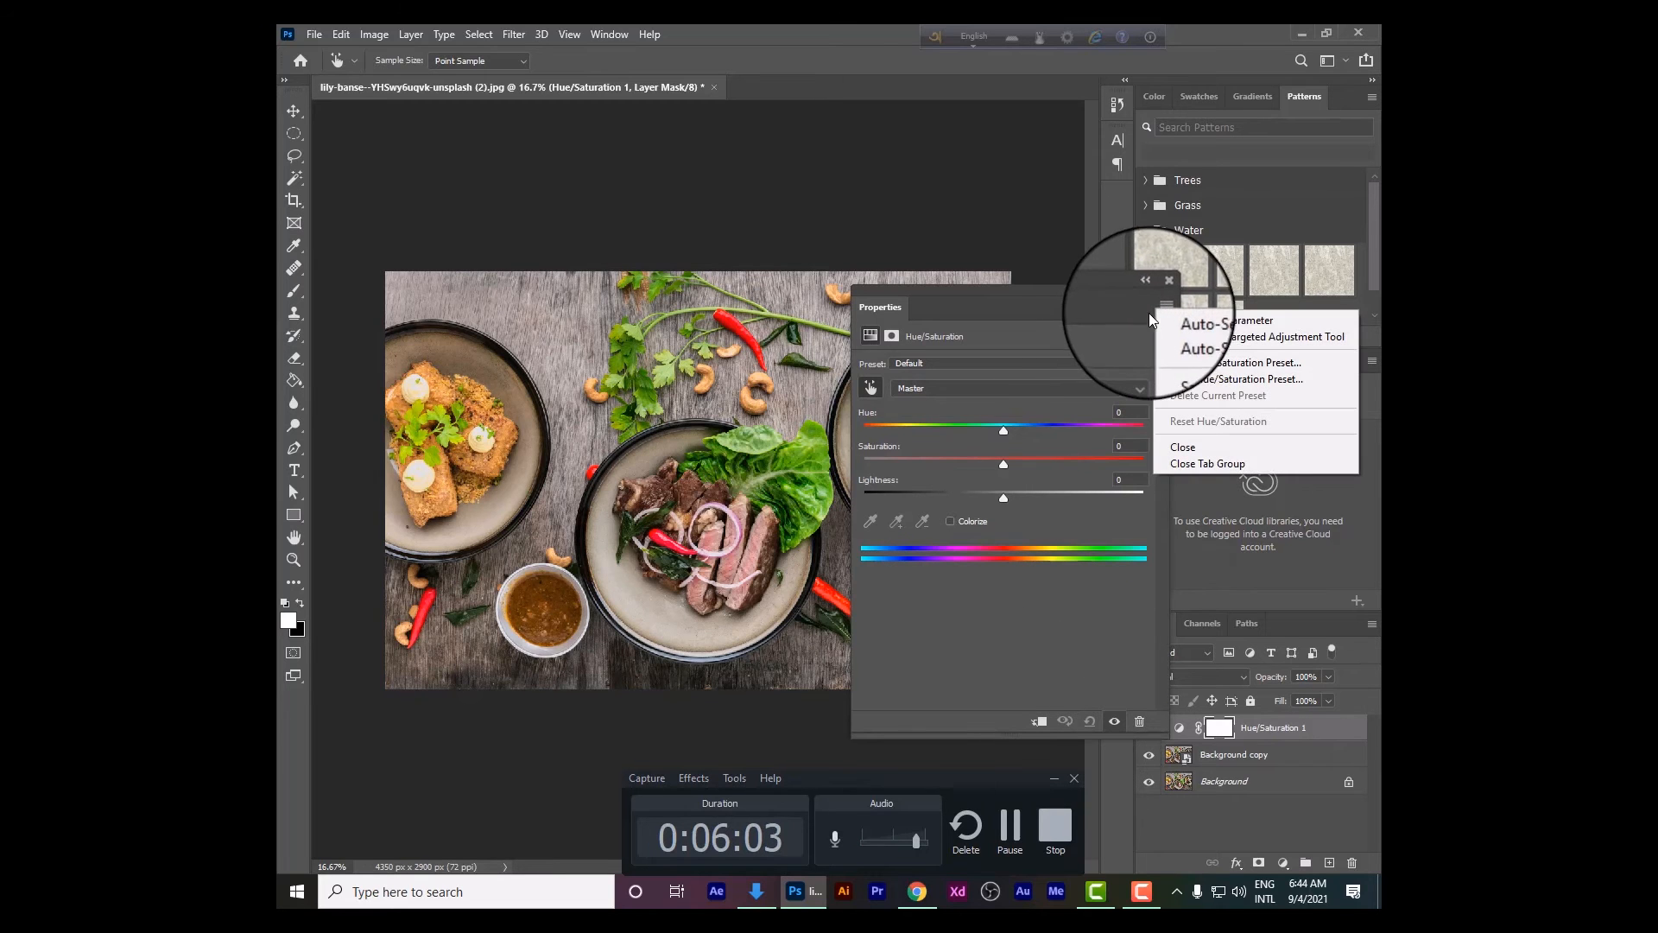
left_click(1106, 333)
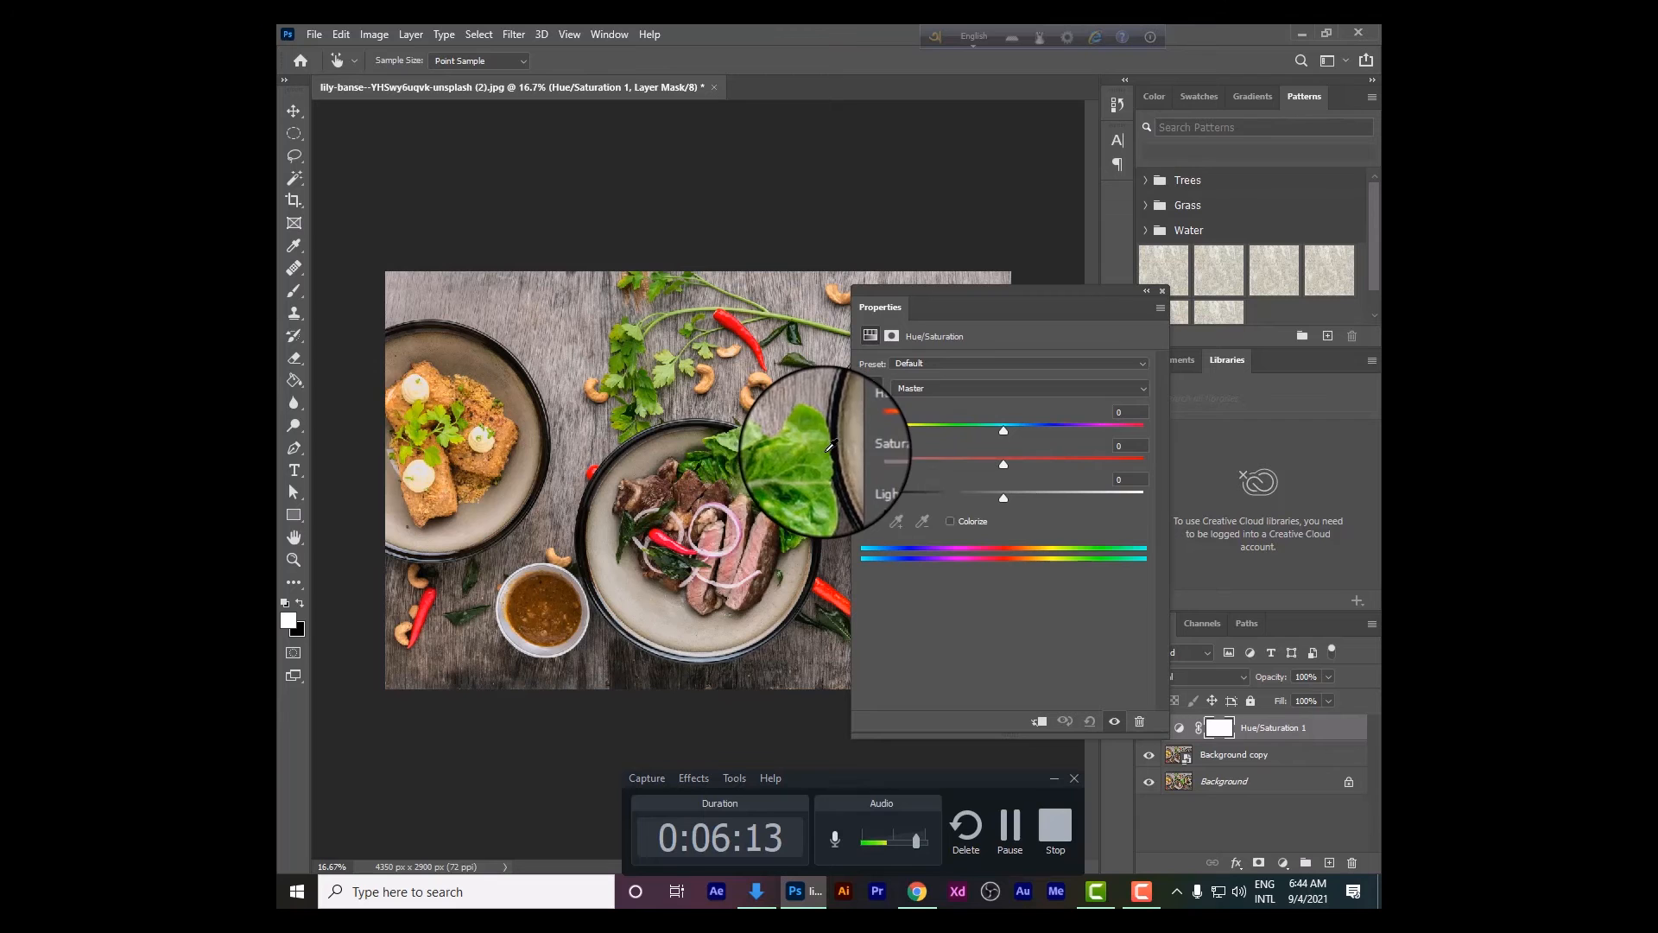
- Sample the lettuce with the targeted adjustment tool and set the Yellows range to saturation +98 and hue +180
left_click(796, 460)
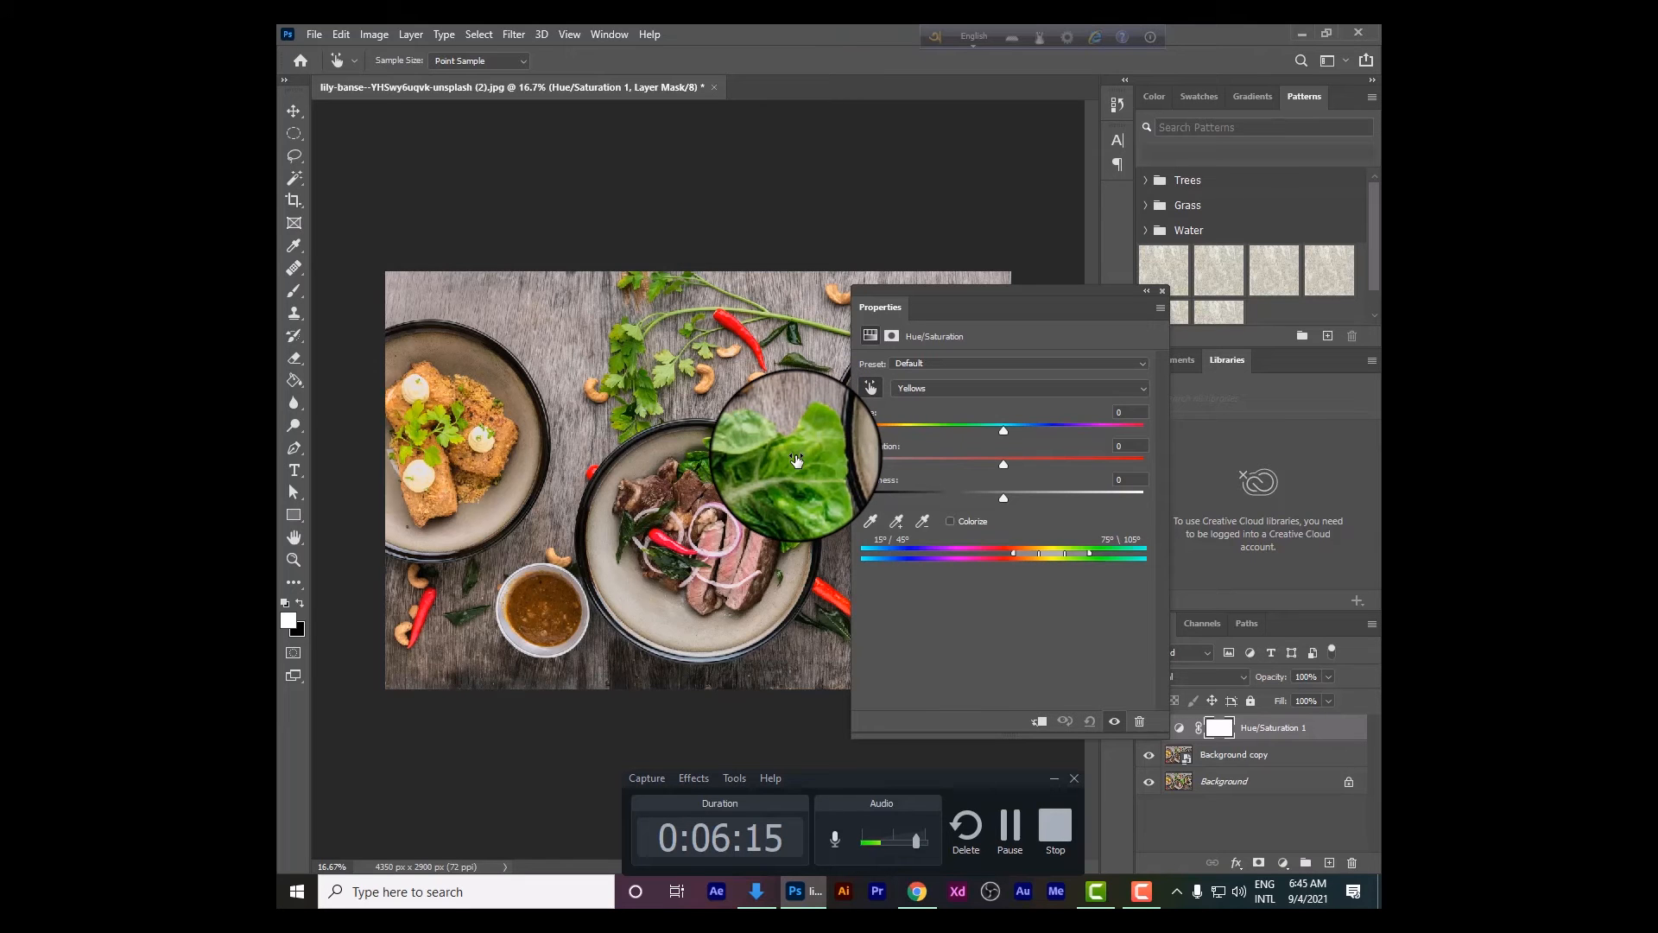
left_click_drag(1000, 463, 1140, 466)
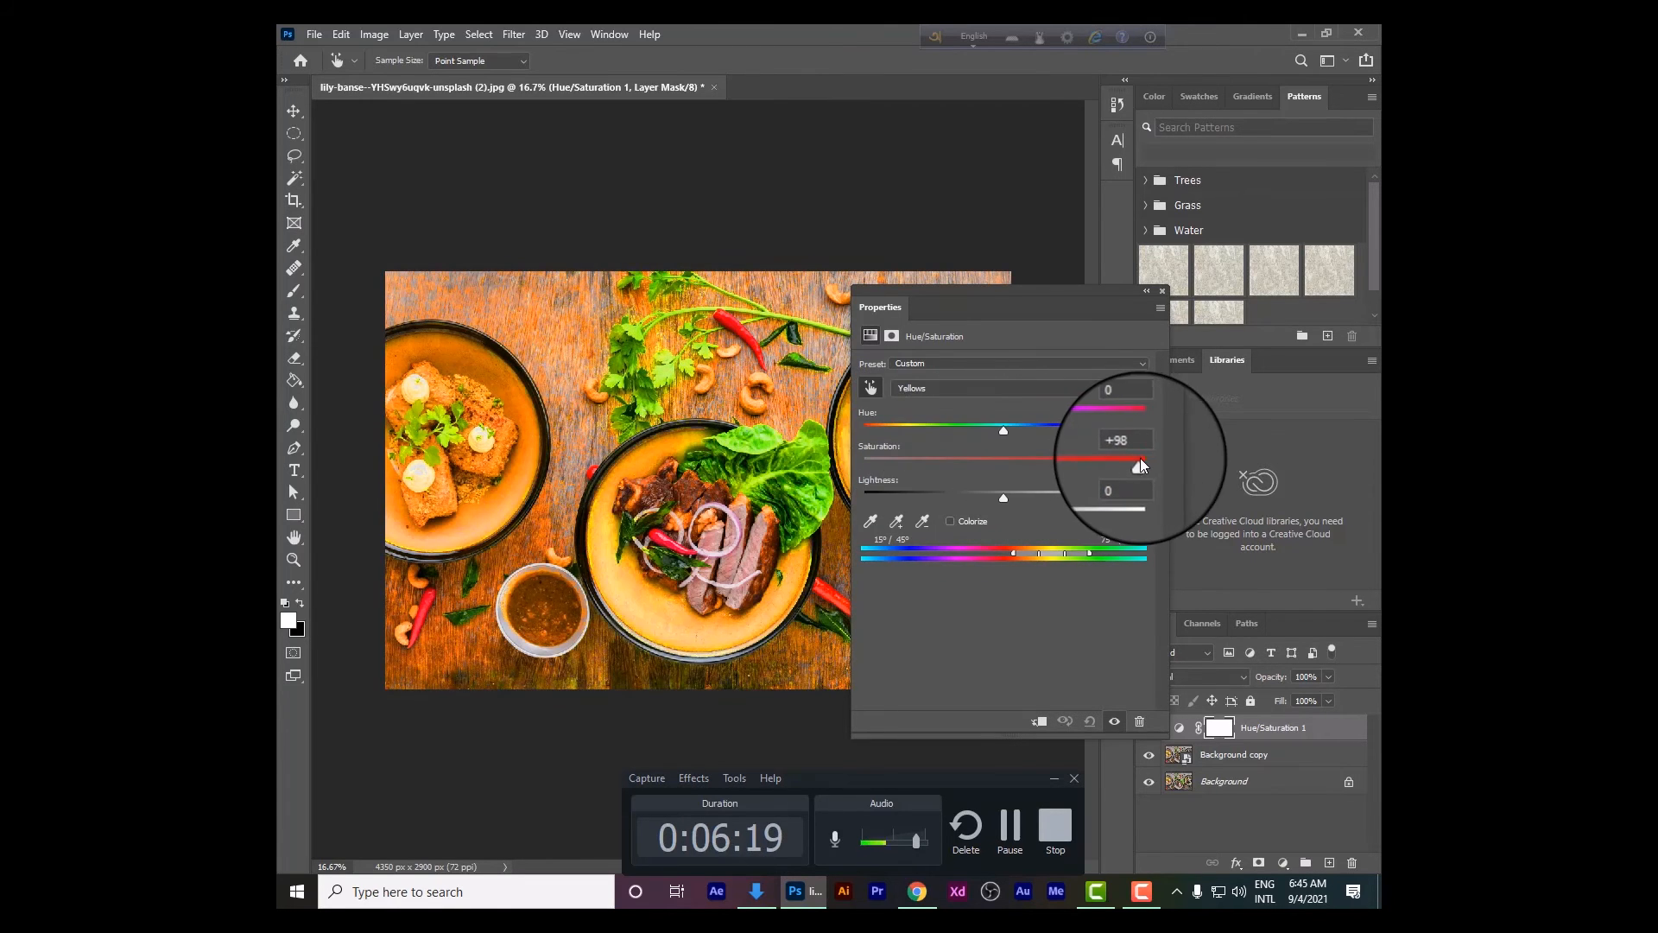
left_click_drag(1004, 429, 1146, 430)
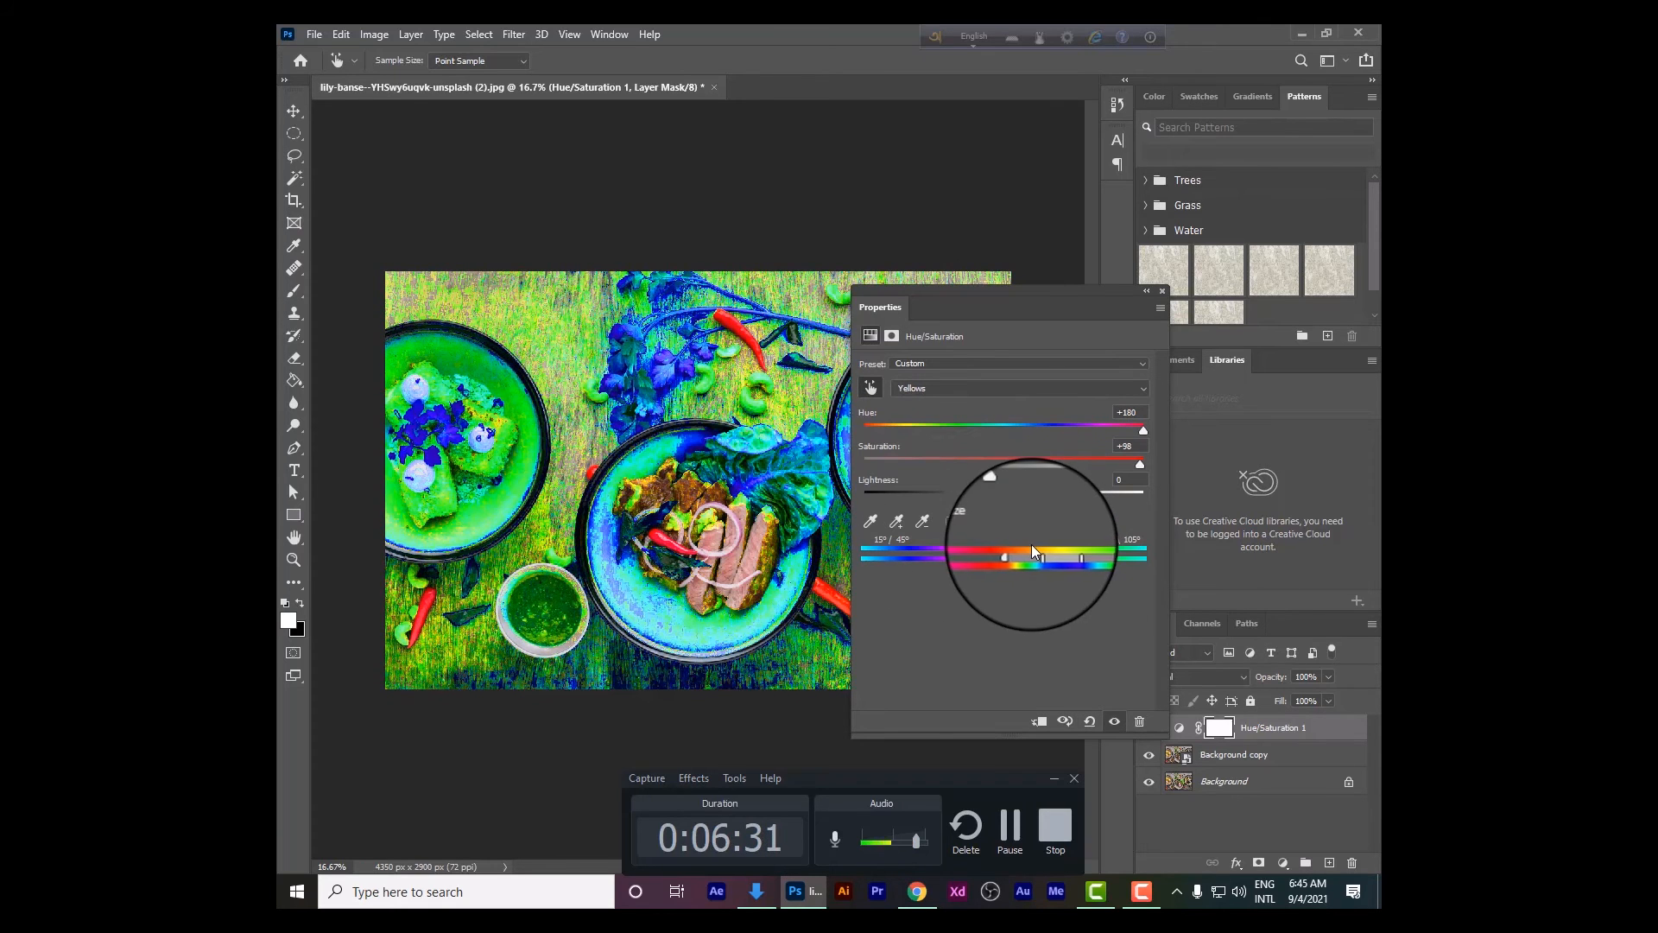
- Widen the Yellows range toward the greens, setting its limits to 13°/52° and 126°\149°
left_click_drag(1039, 556, 1122, 554)
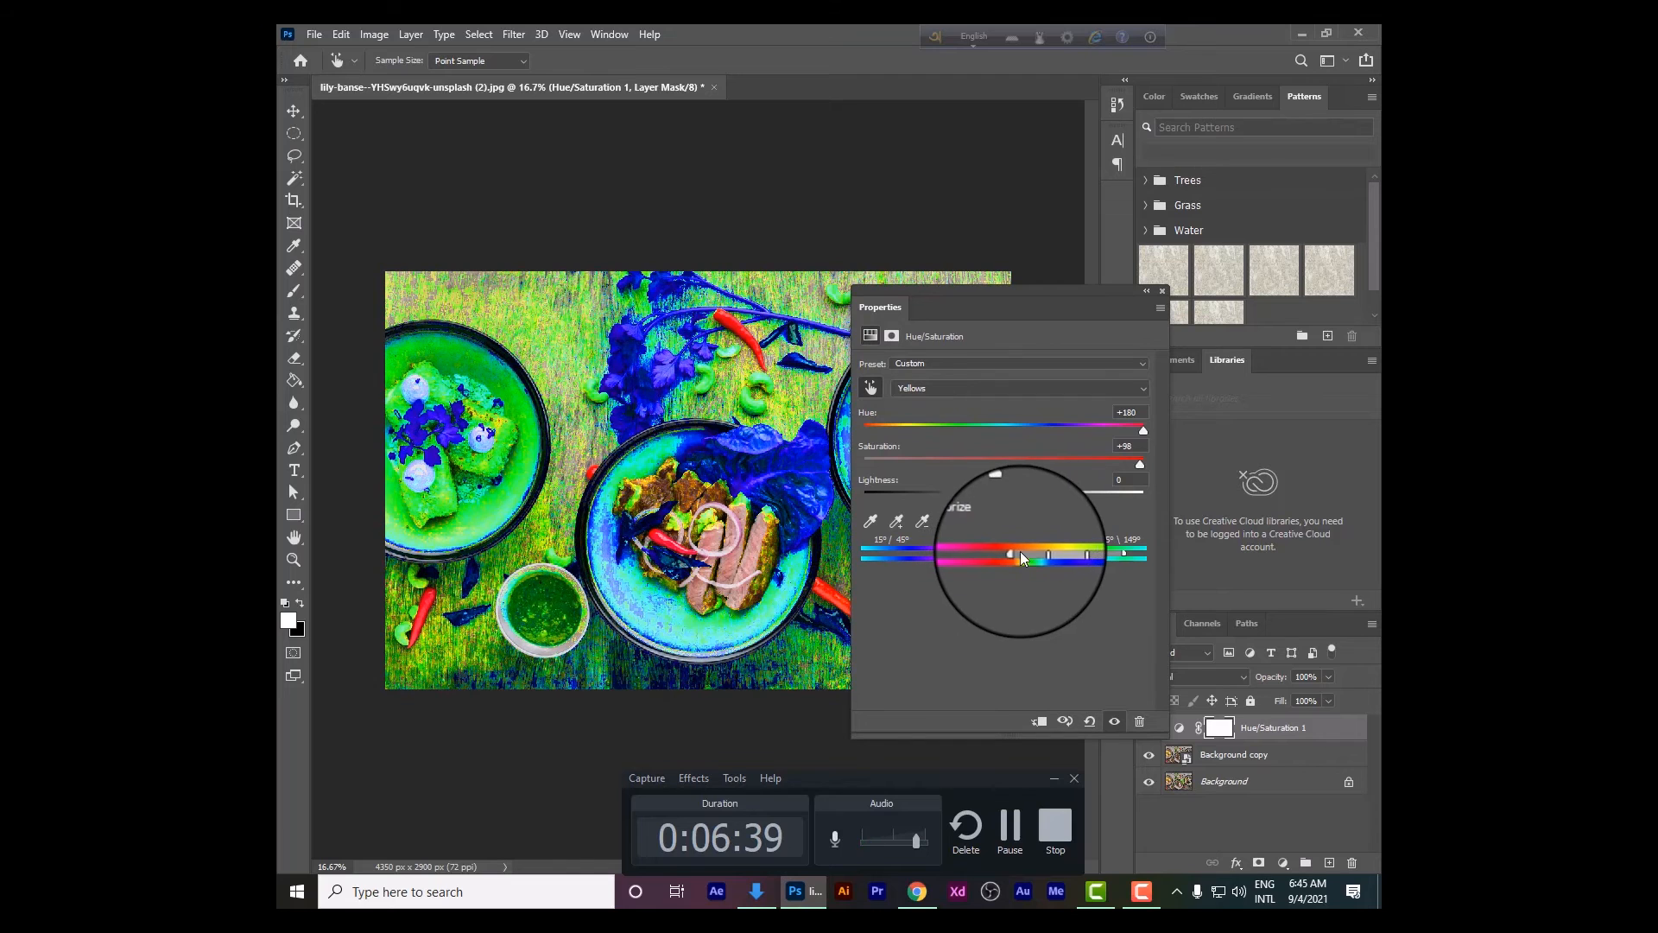
mouse_move(1013, 553)
left_mouse_down()
mouse_move(1101, 556)
mouse_move(1019, 563)
mouse_move(1045, 557)
left_mouse_up()
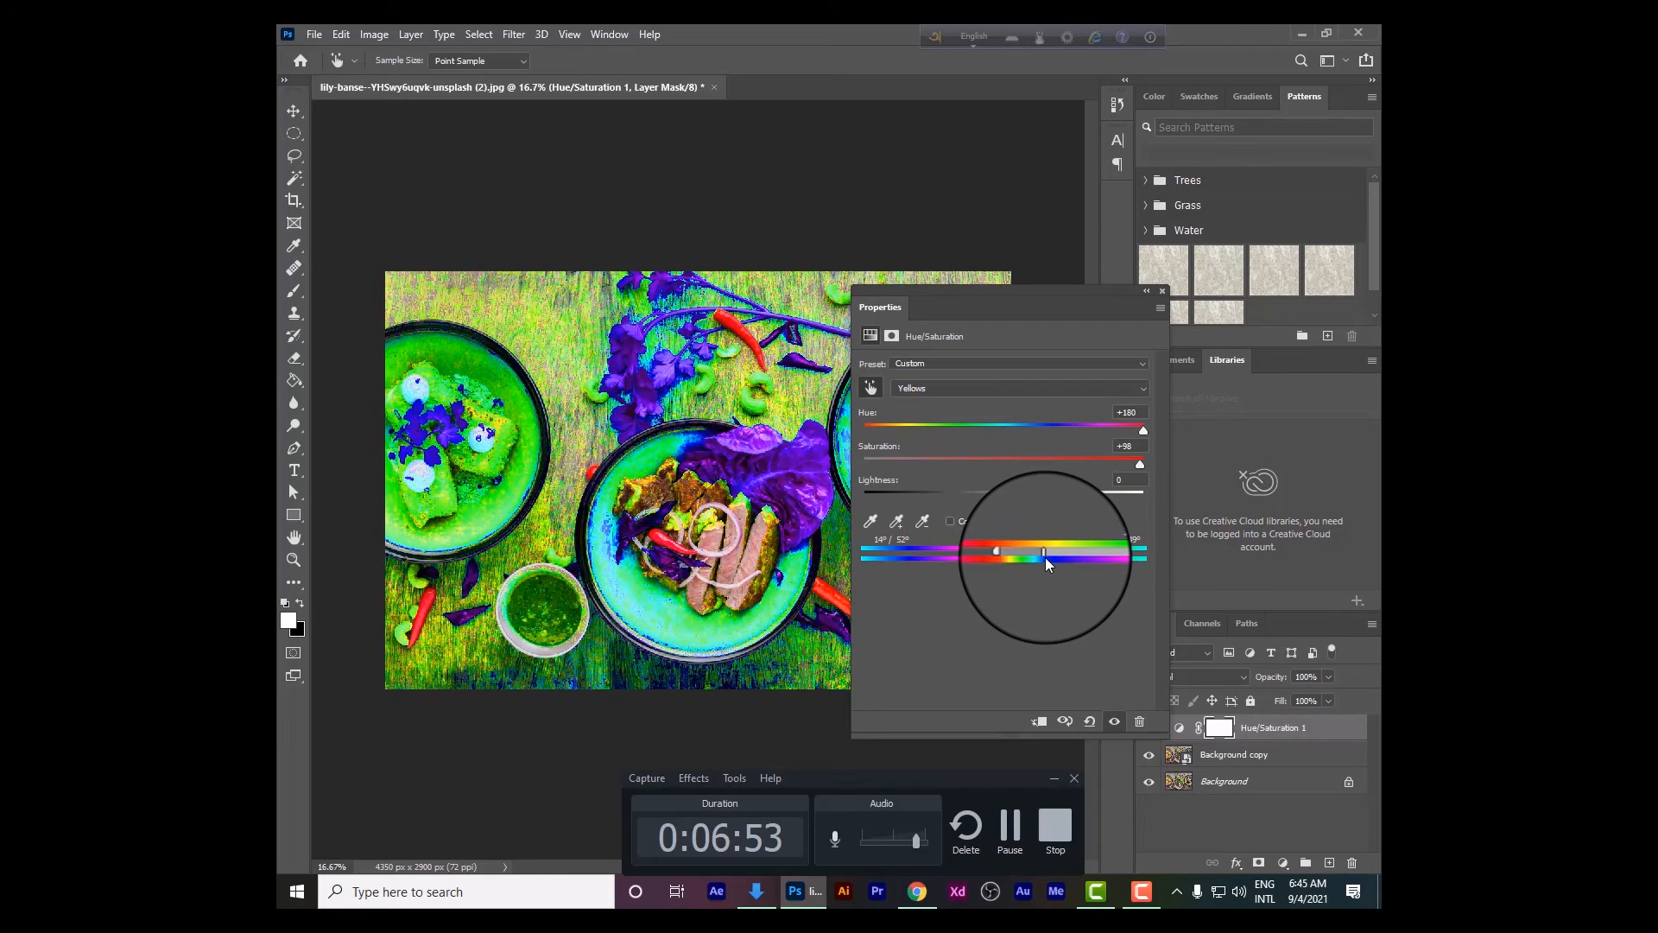
left_click_drag(1021, 555, 1014, 556)
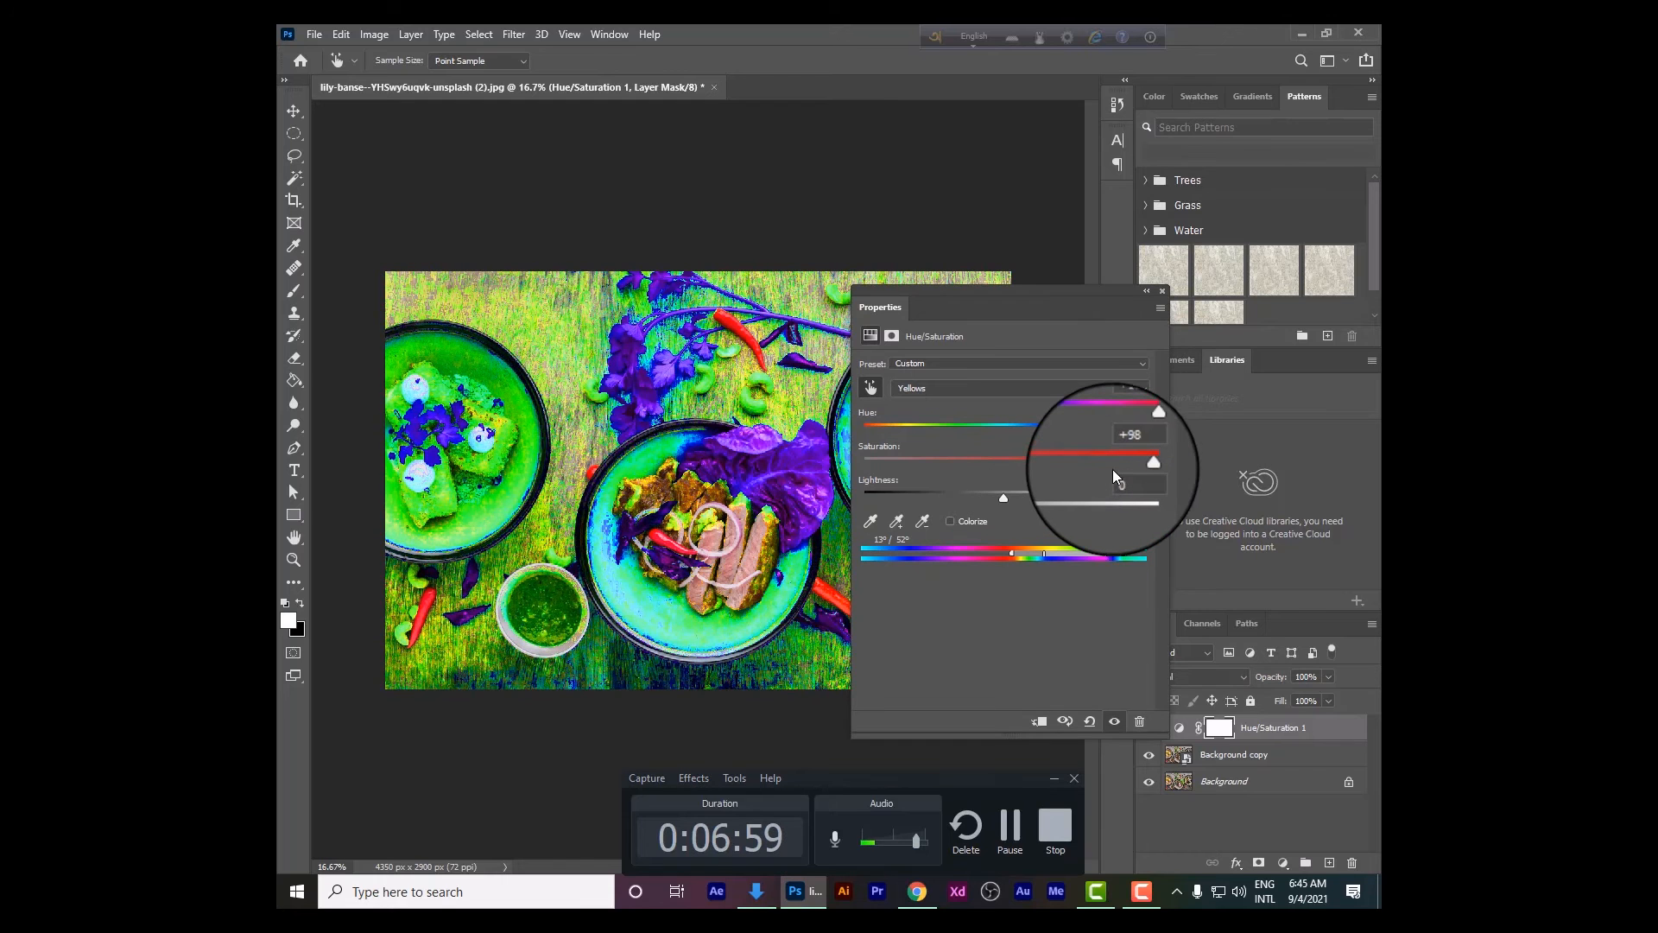
- Try Yellows hue shifts from -169 to +69 with reduced saturation, and reset the Hue/Saturation adjustment
left_click_drag(1143, 430, 869, 427)
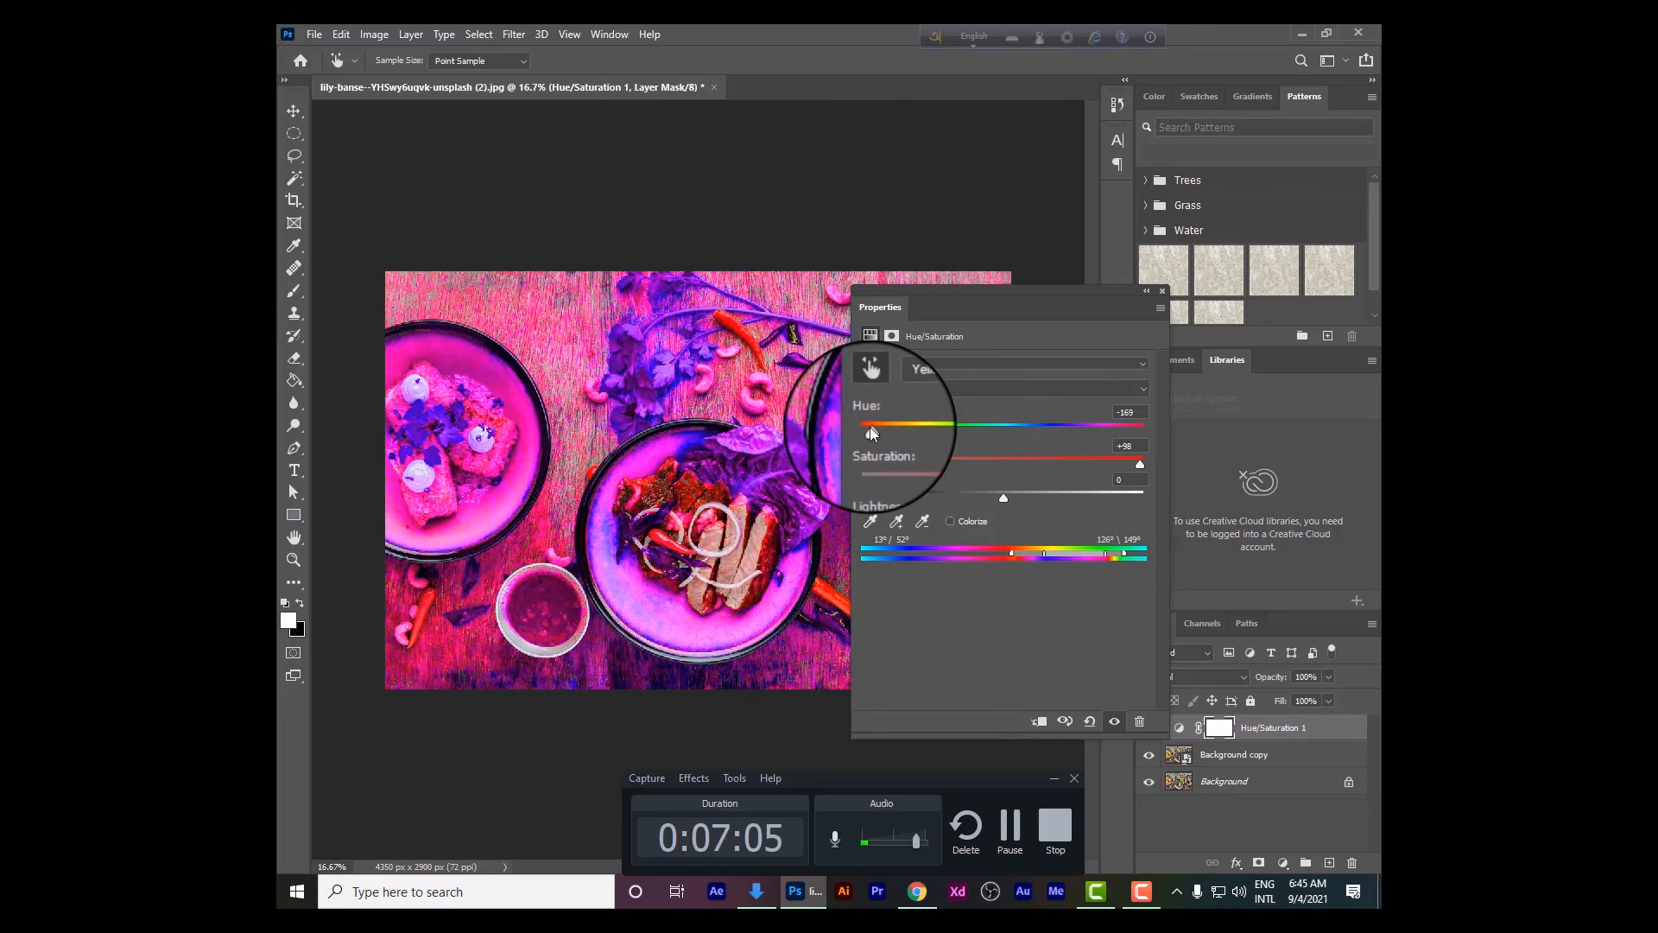
left_click_drag(1138, 458, 981, 480)
left_click_drag(870, 429, 1064, 443)
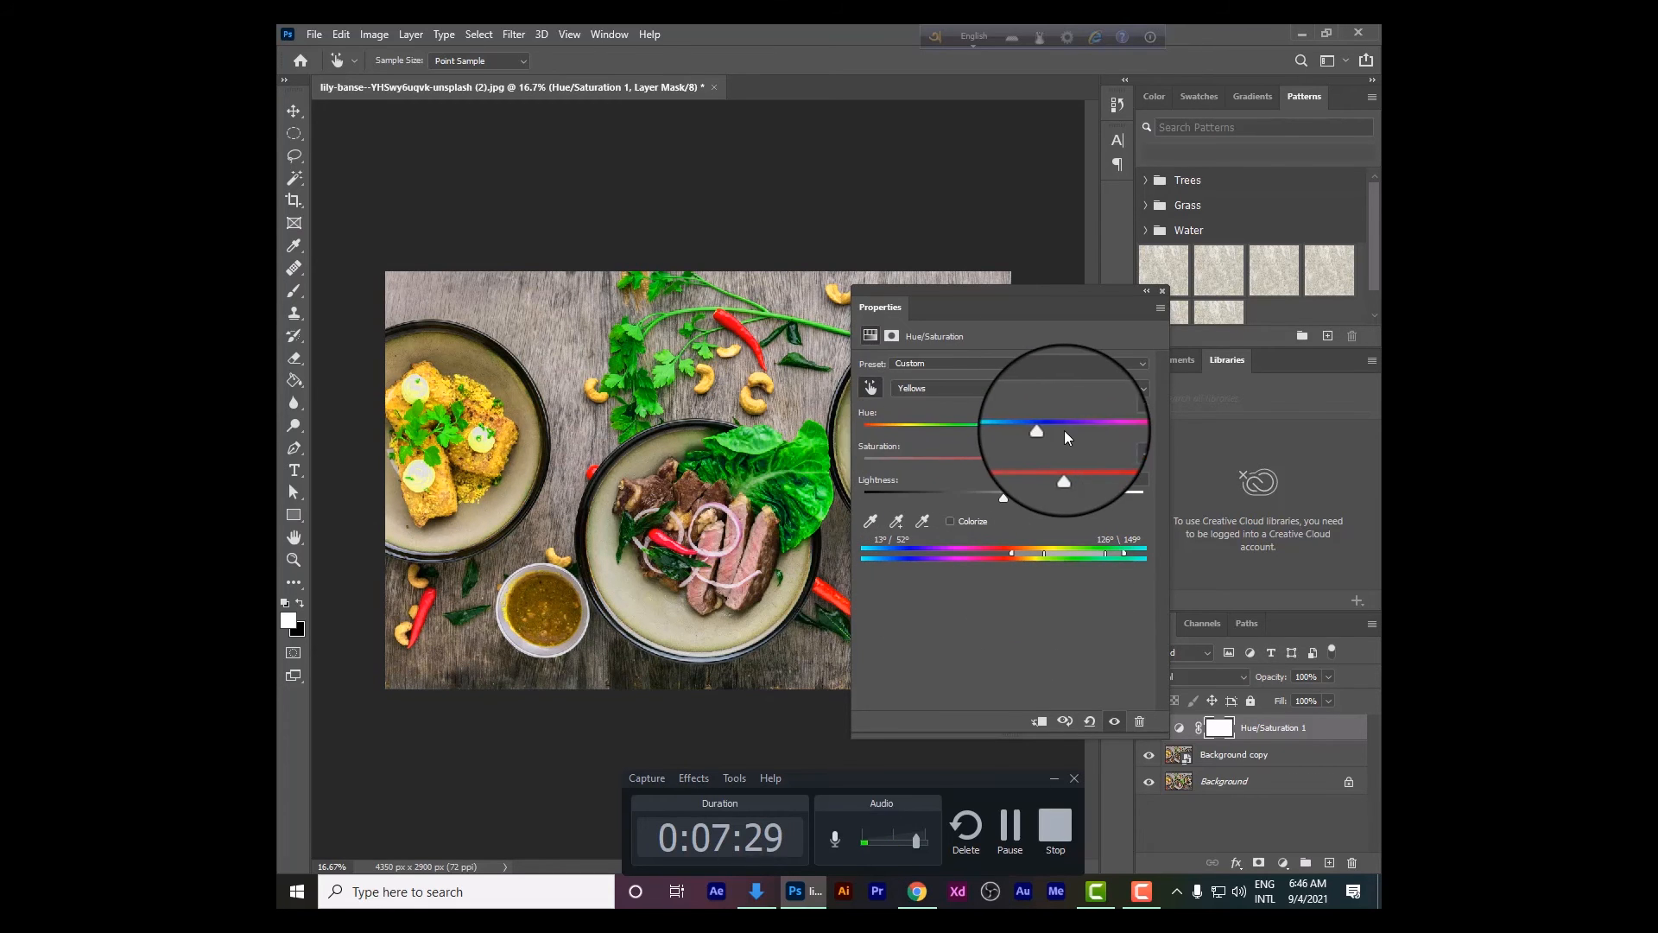
mouse_move(1044, 431)
left_mouse_down()
mouse_move(1090, 431)
mouse_move(1095, 459)
mouse_move(1041, 463)
left_mouse_up()
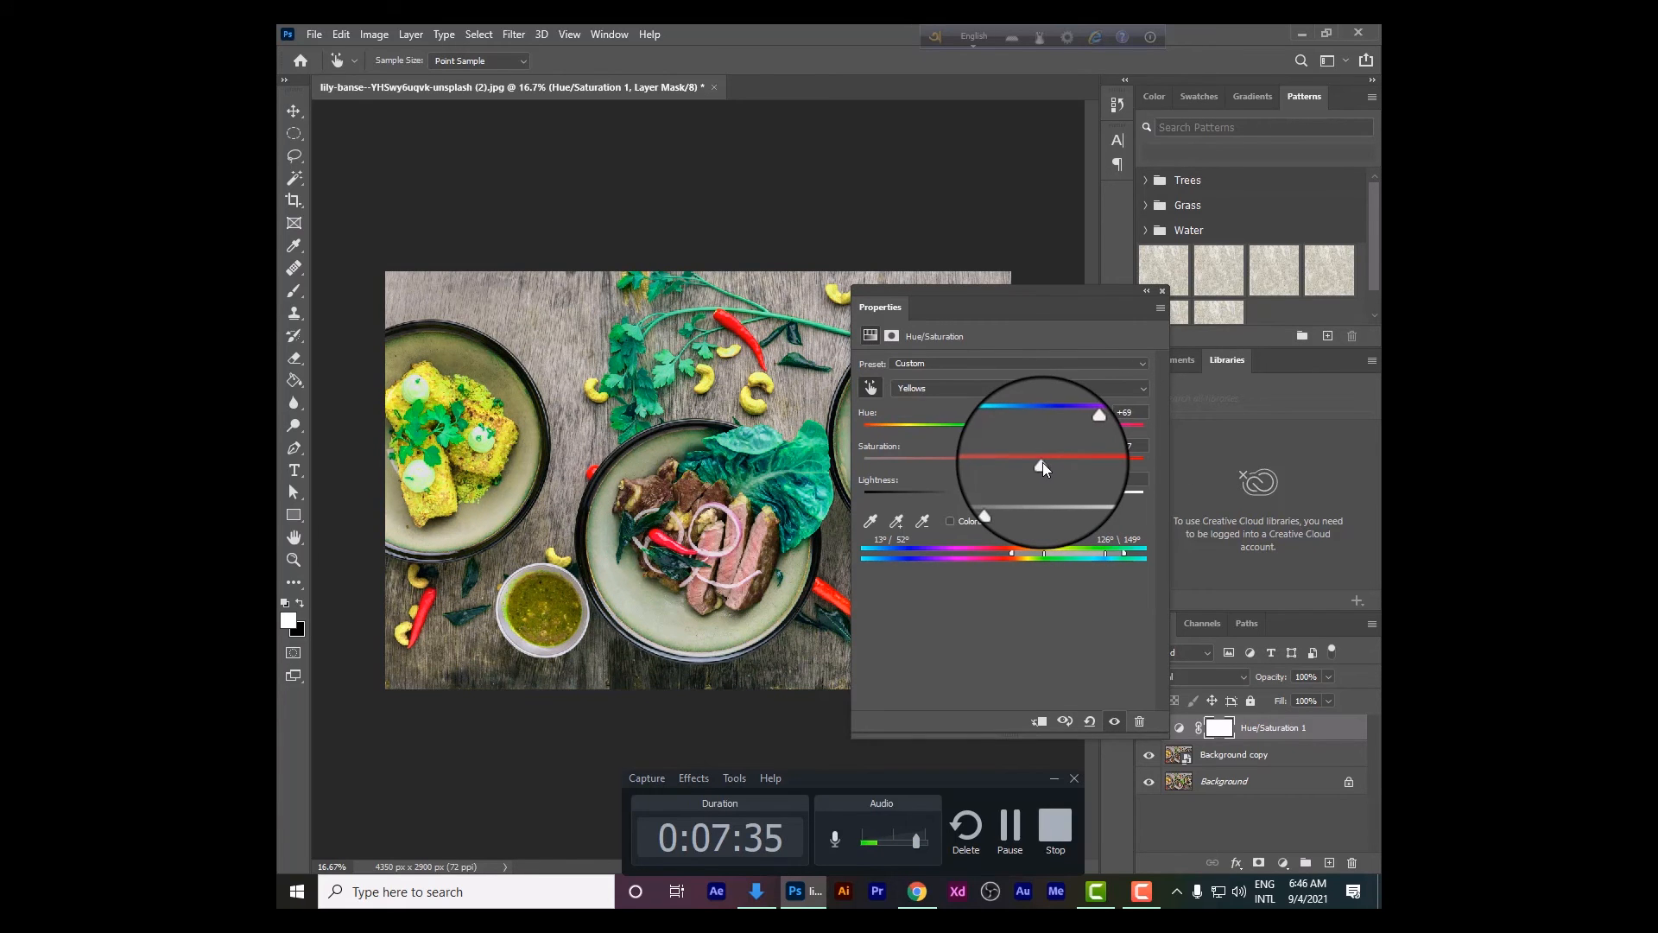
left_click(1089, 721)
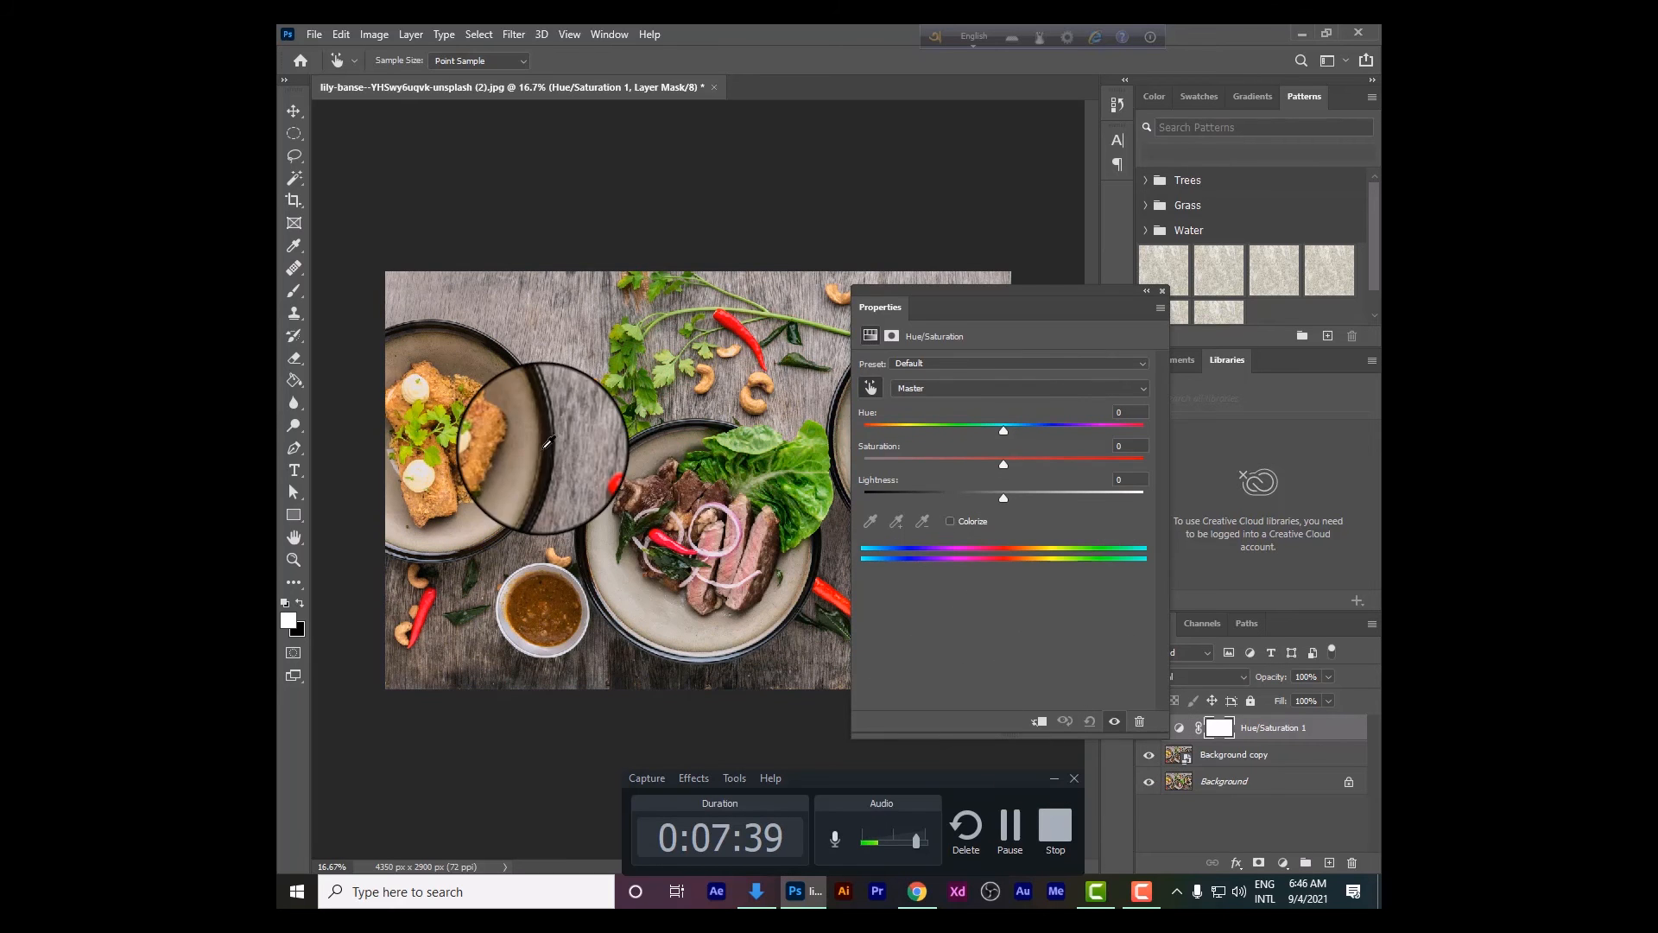
- Sample the browned food on the photo's left plate and set the Reds range to saturation +100 and hue +180
left_click(497, 467)
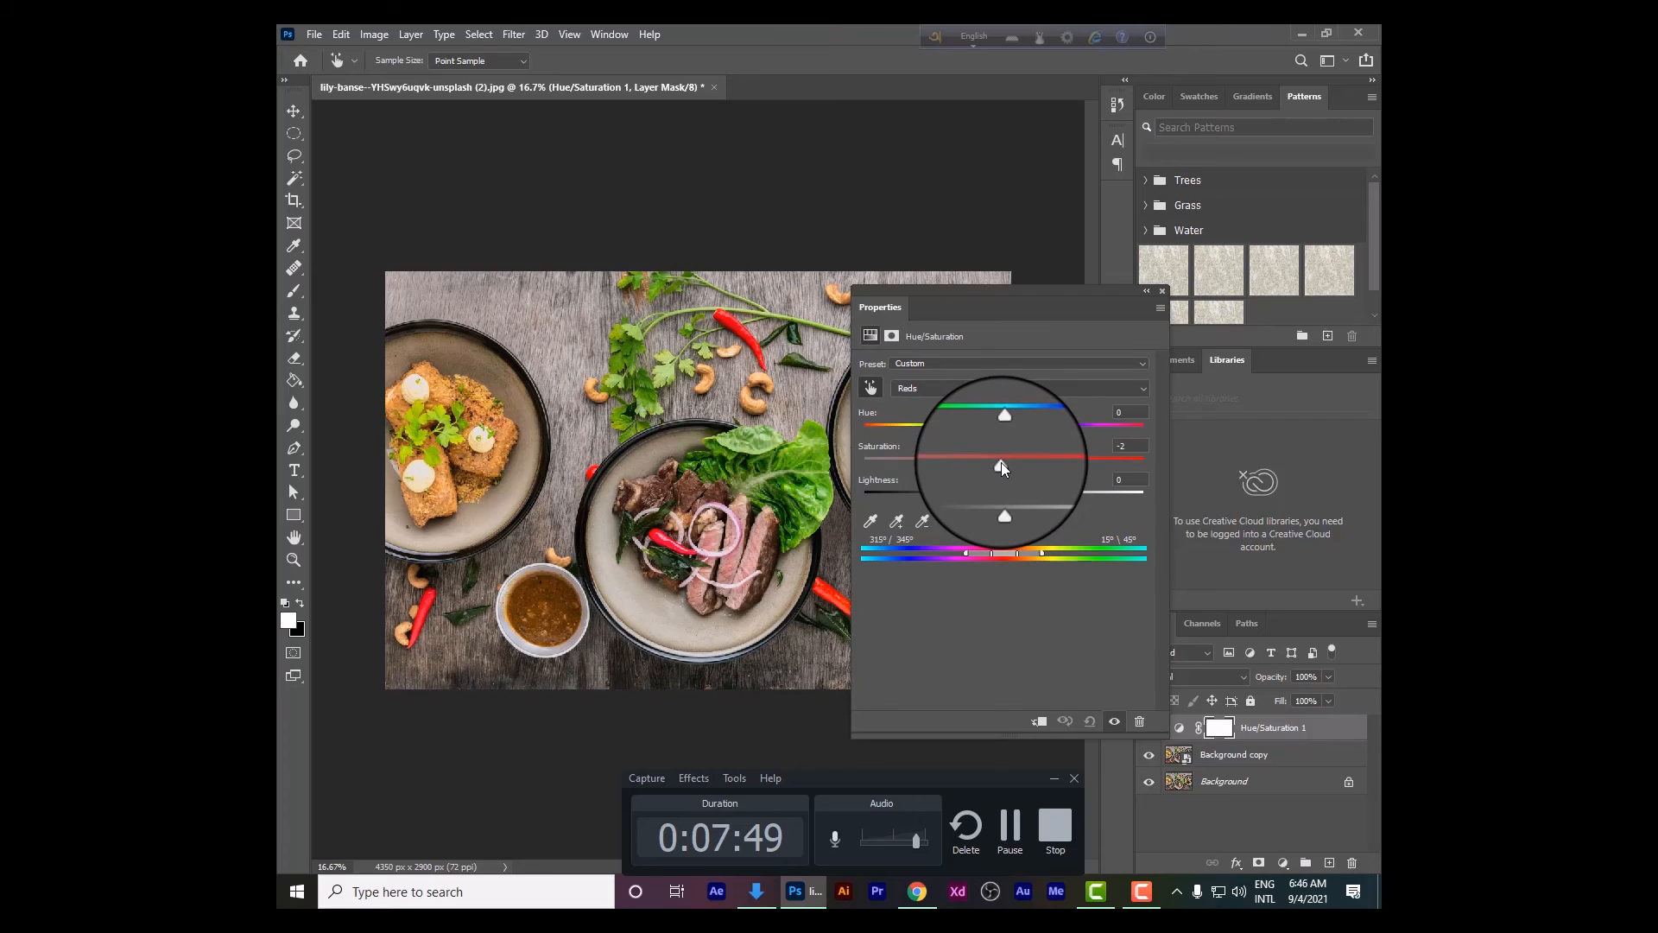
left_click_drag(1002, 463, 1258, 481)
left_click_drag(1116, 429, 1148, 429)
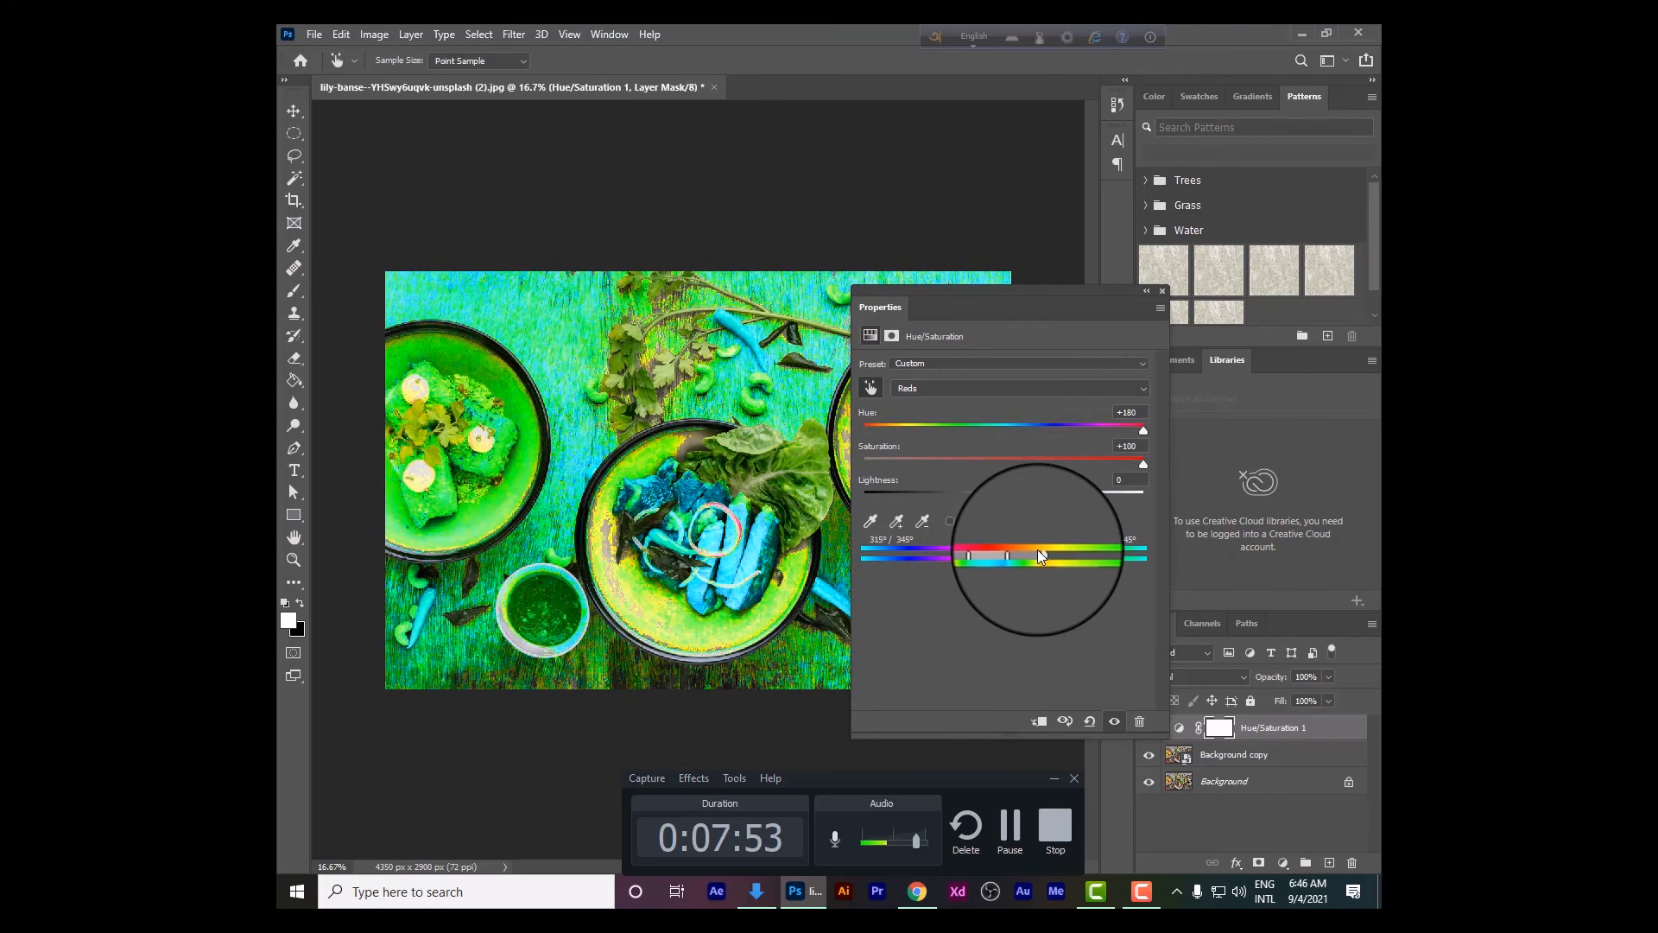
- Set the Reds range limits to 319°/352° and 51°\87°, with saturation +1 and hue -148
mouse_move(1040, 552)
left_mouse_down()
mouse_move(1117, 548)
mouse_move(951, 553)
mouse_move(1038, 556)
left_mouse_up()
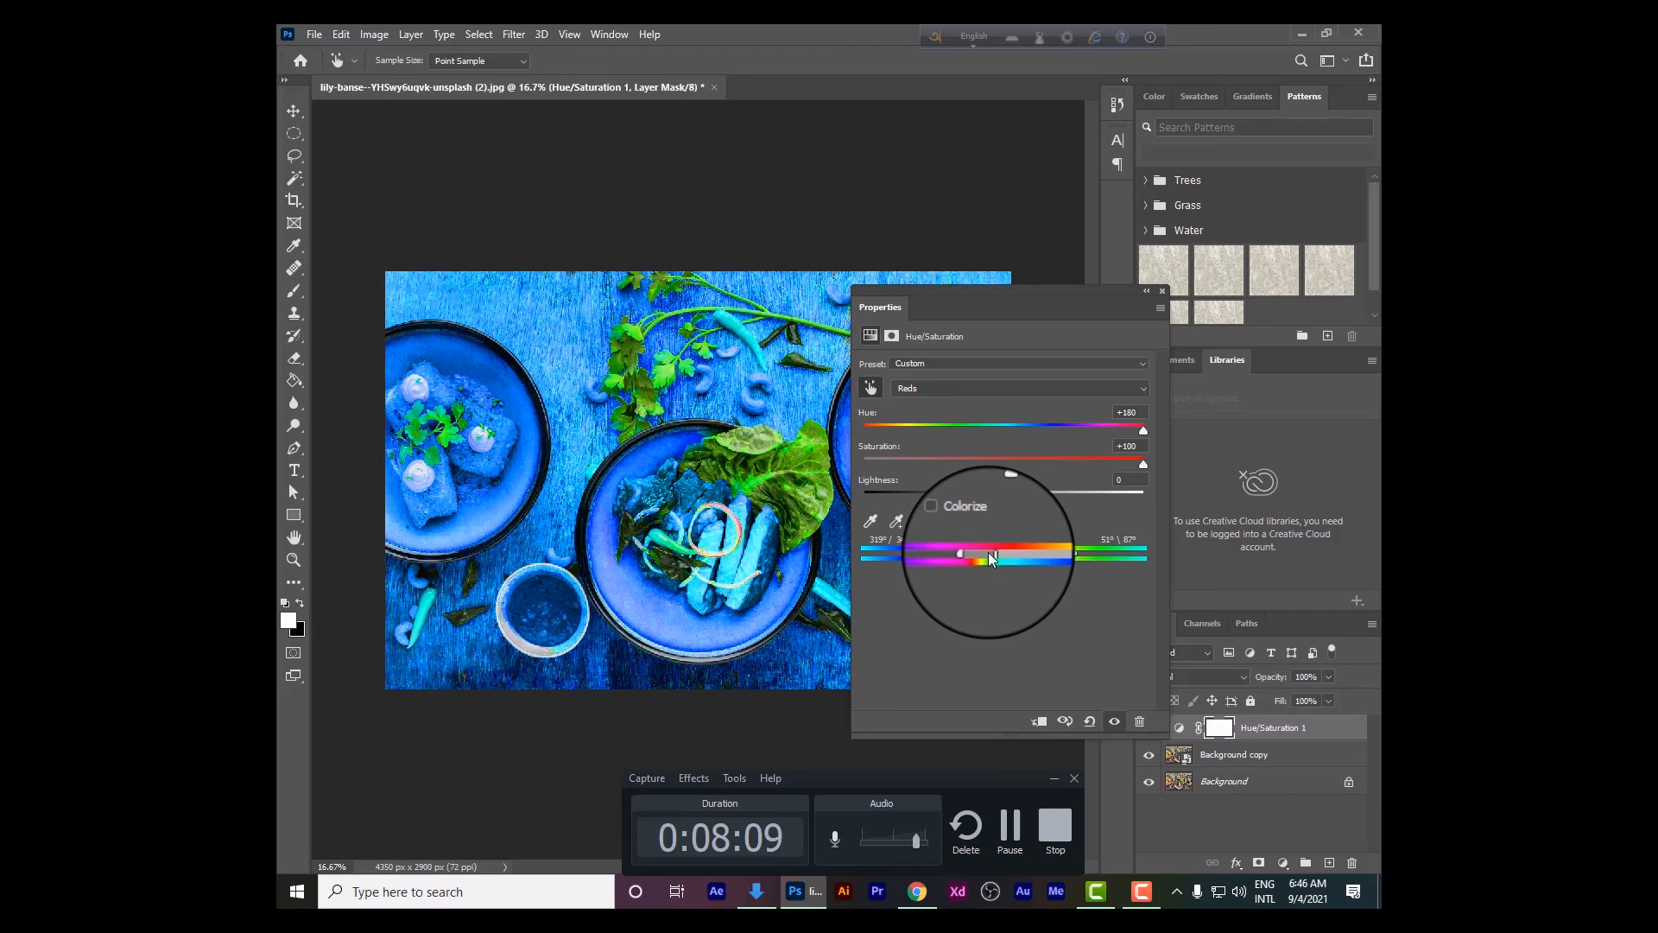
left_click_drag(989, 552, 997, 549)
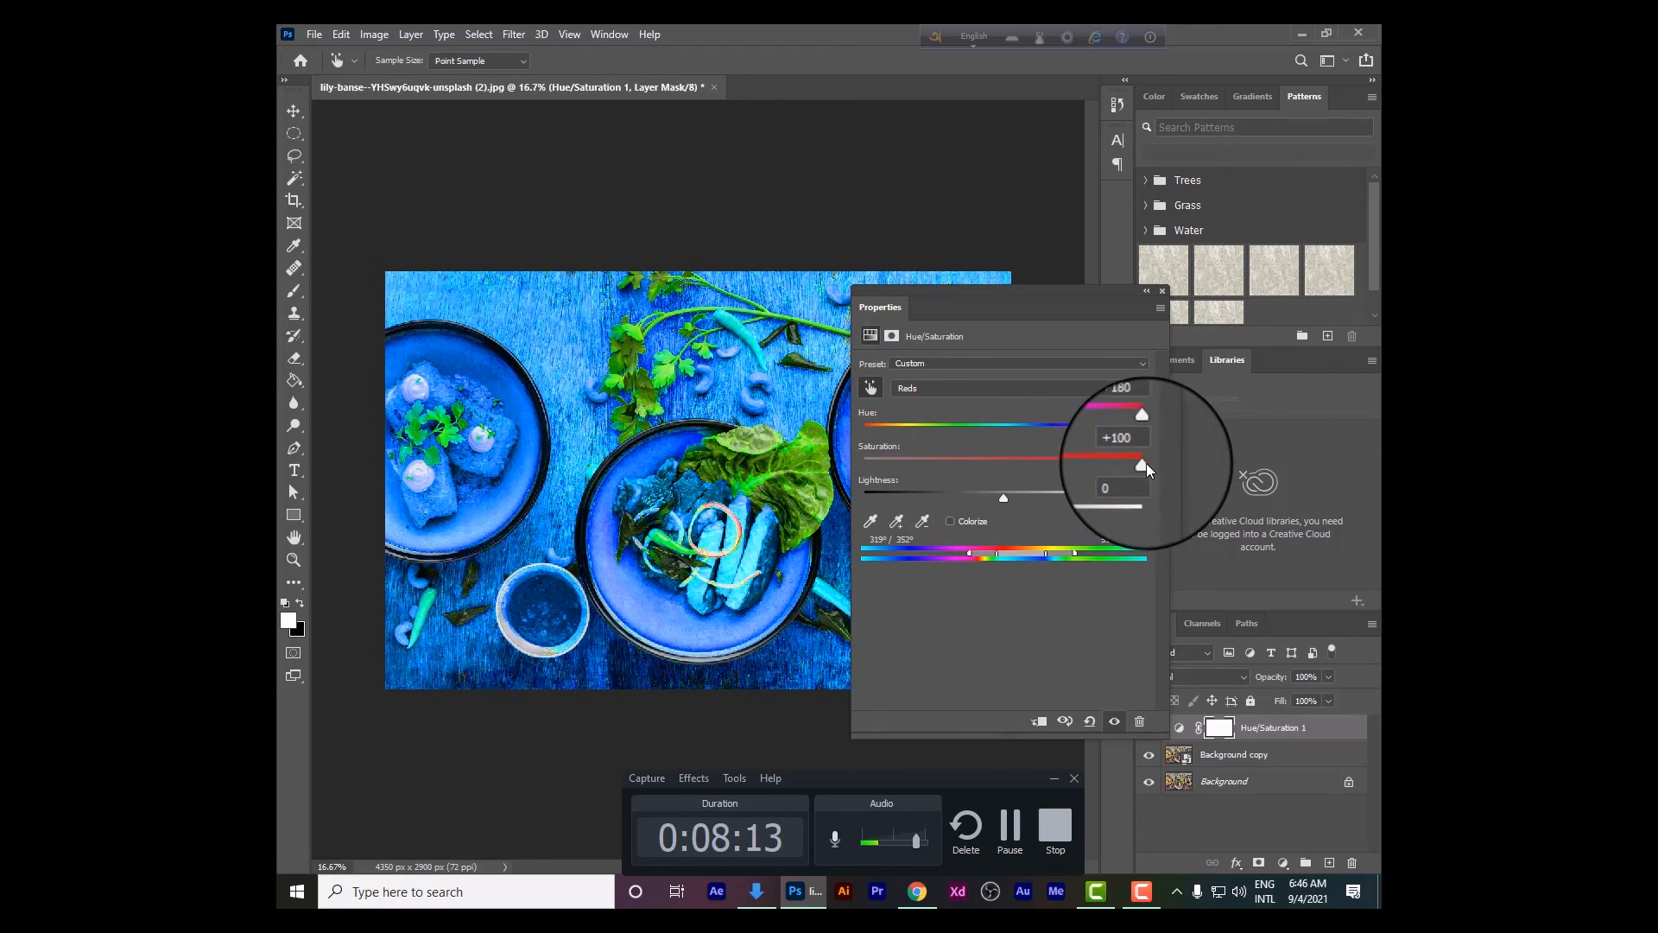
left_click_drag(1145, 466, 1004, 463)
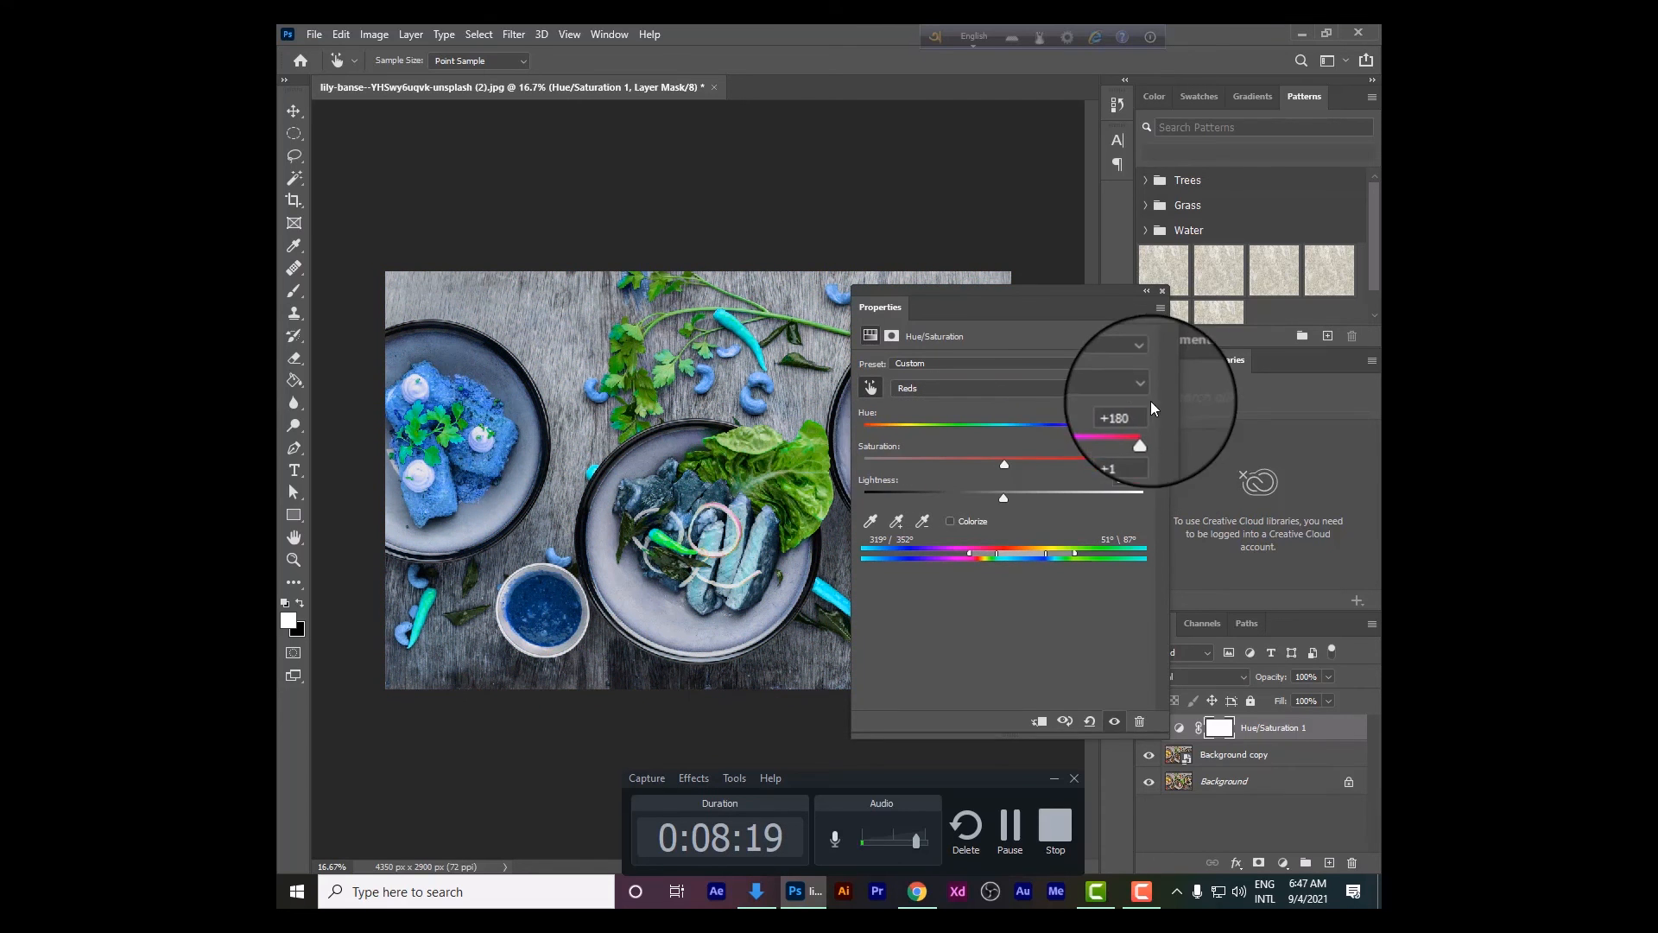
left_click_drag(1138, 423, 882, 428)
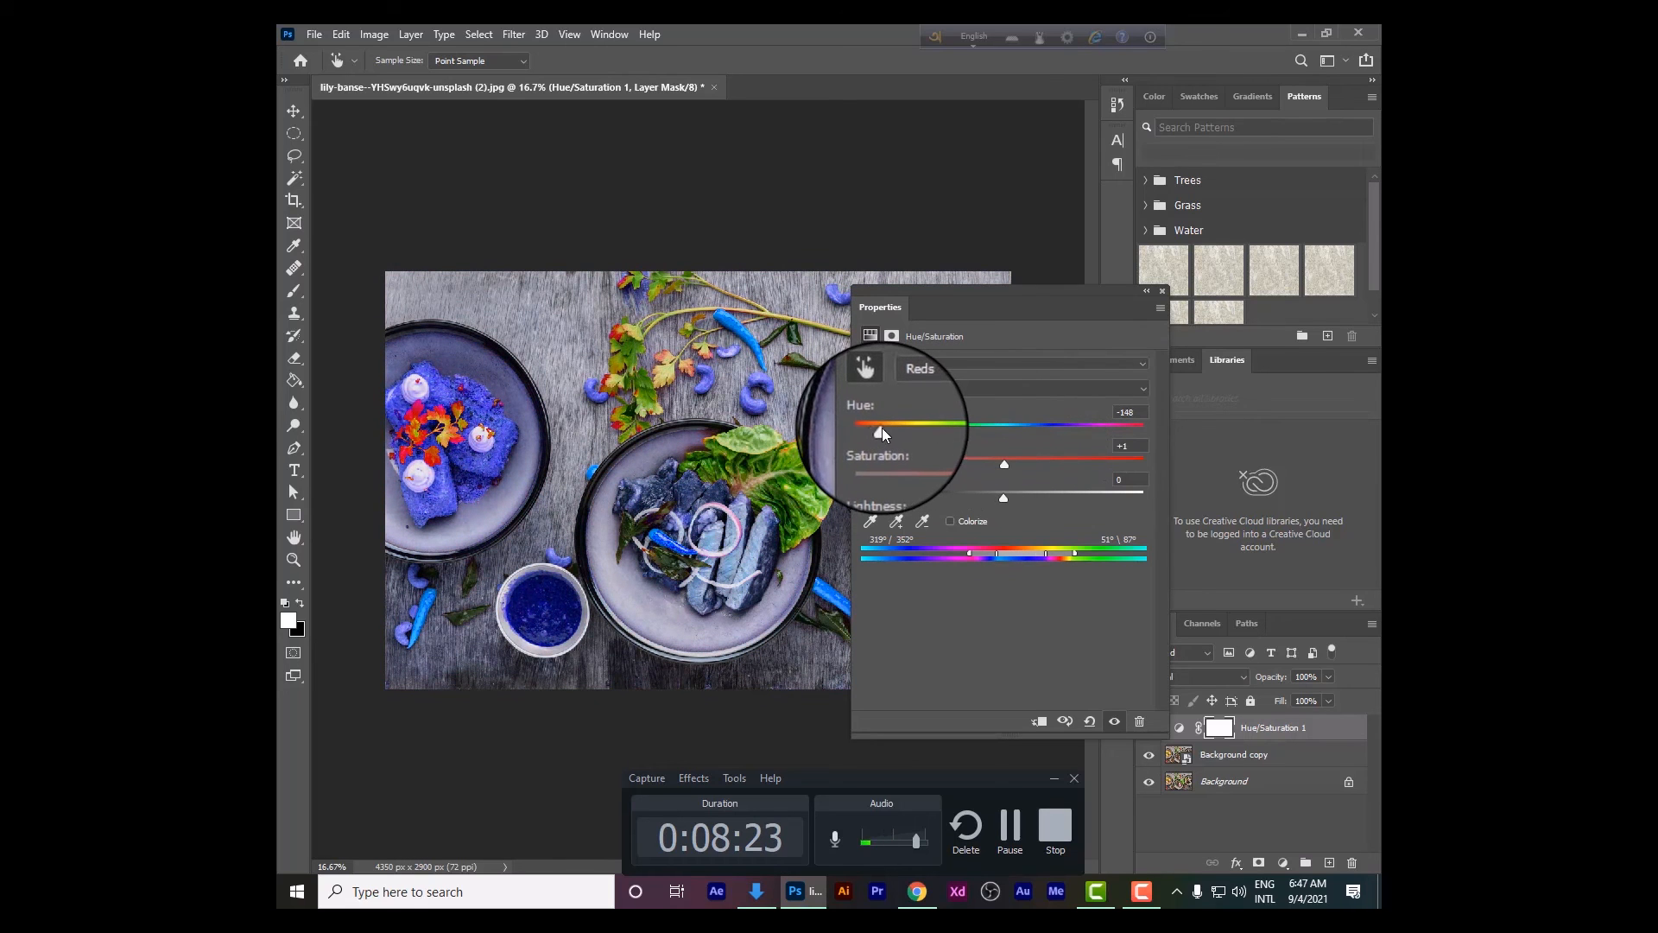
- Try the Reds range at hue +14, saturation +44 and lightness -52, and reset the Hue/Saturation adjustment
left_click_drag(1003, 499, 927, 495)
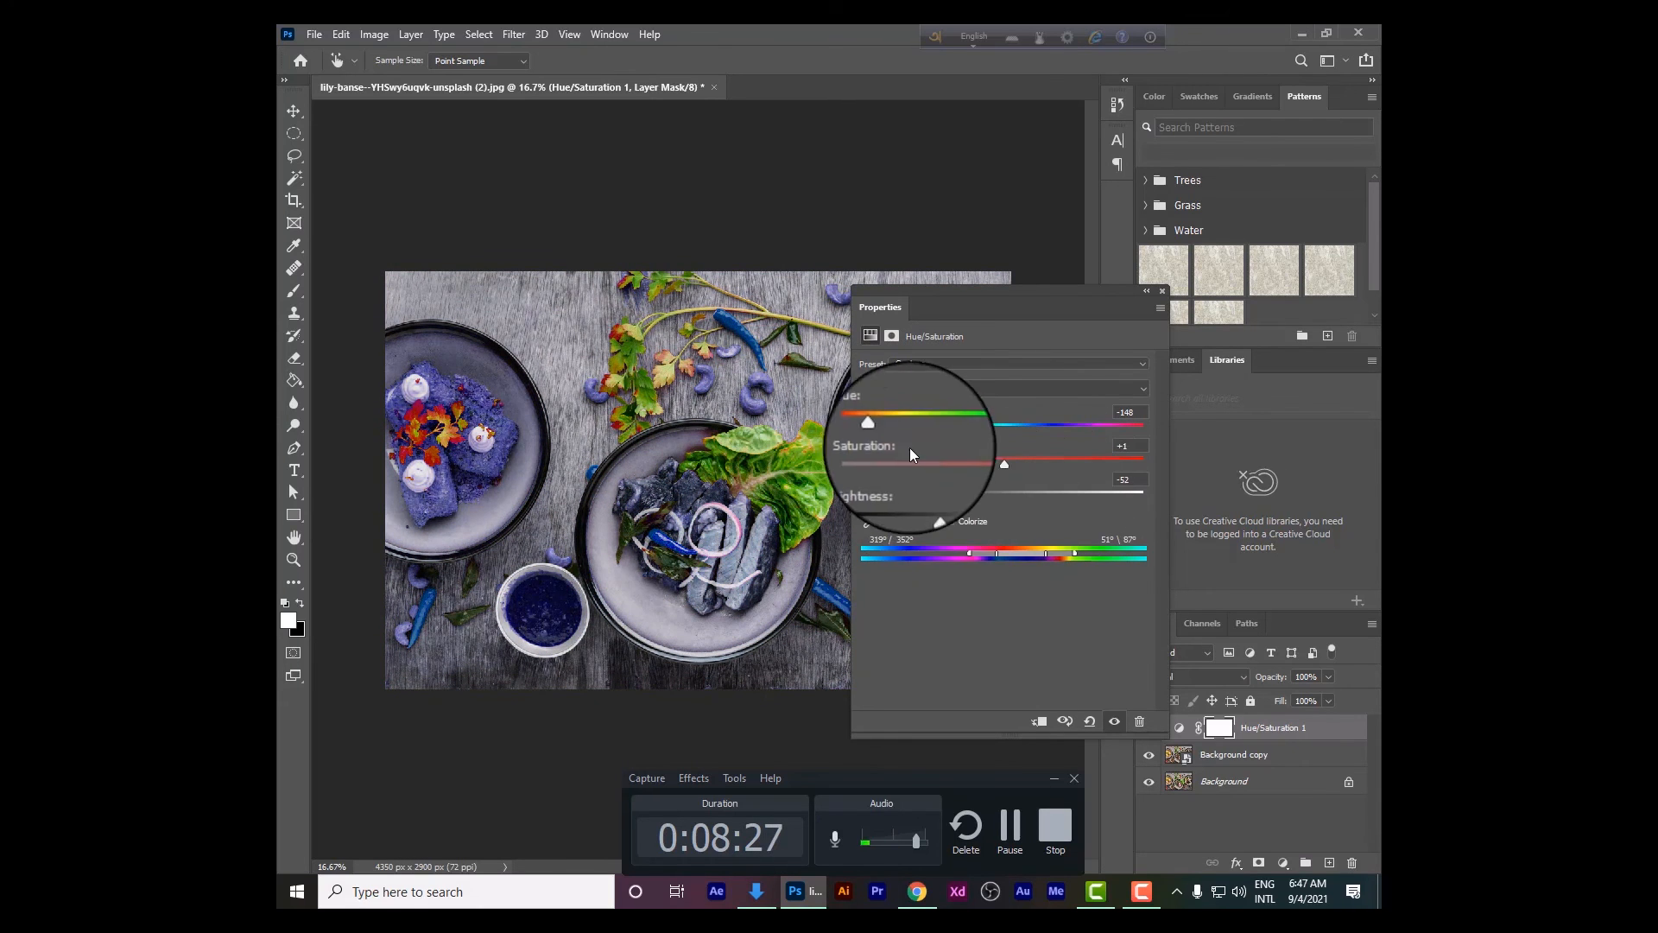
left_click_drag(879, 434, 1065, 446)
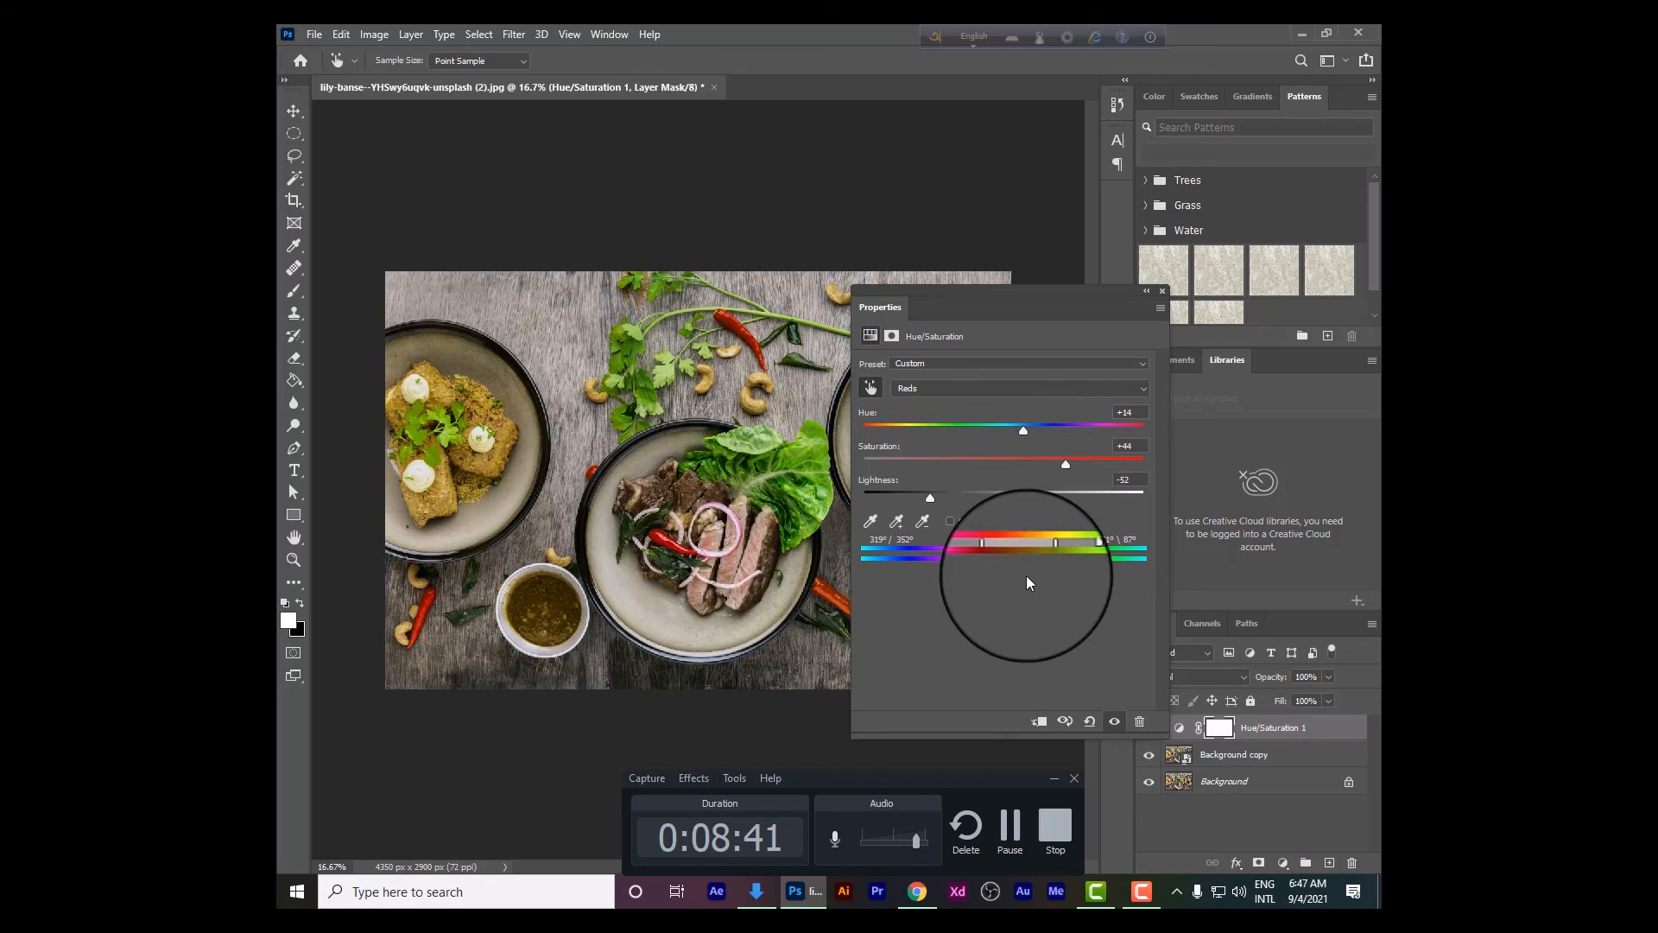
left_click(1090, 721)
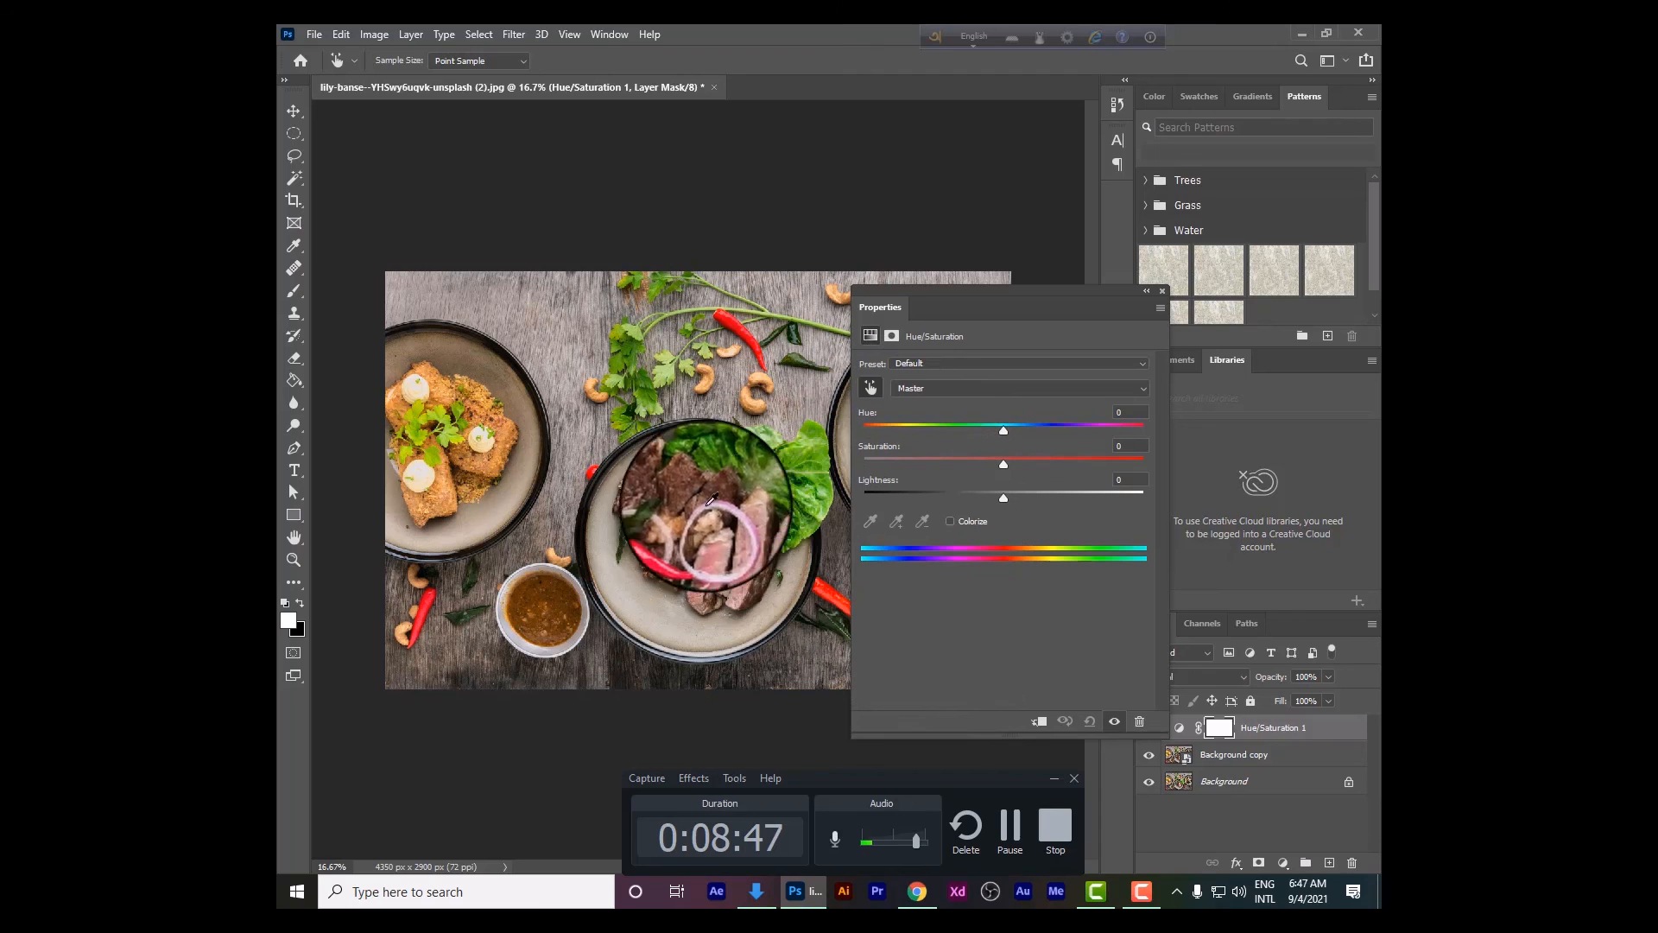
- Colorize the whole photo with a blue tint, setting hue to 222 and saturation to 51
left_click(949, 522)
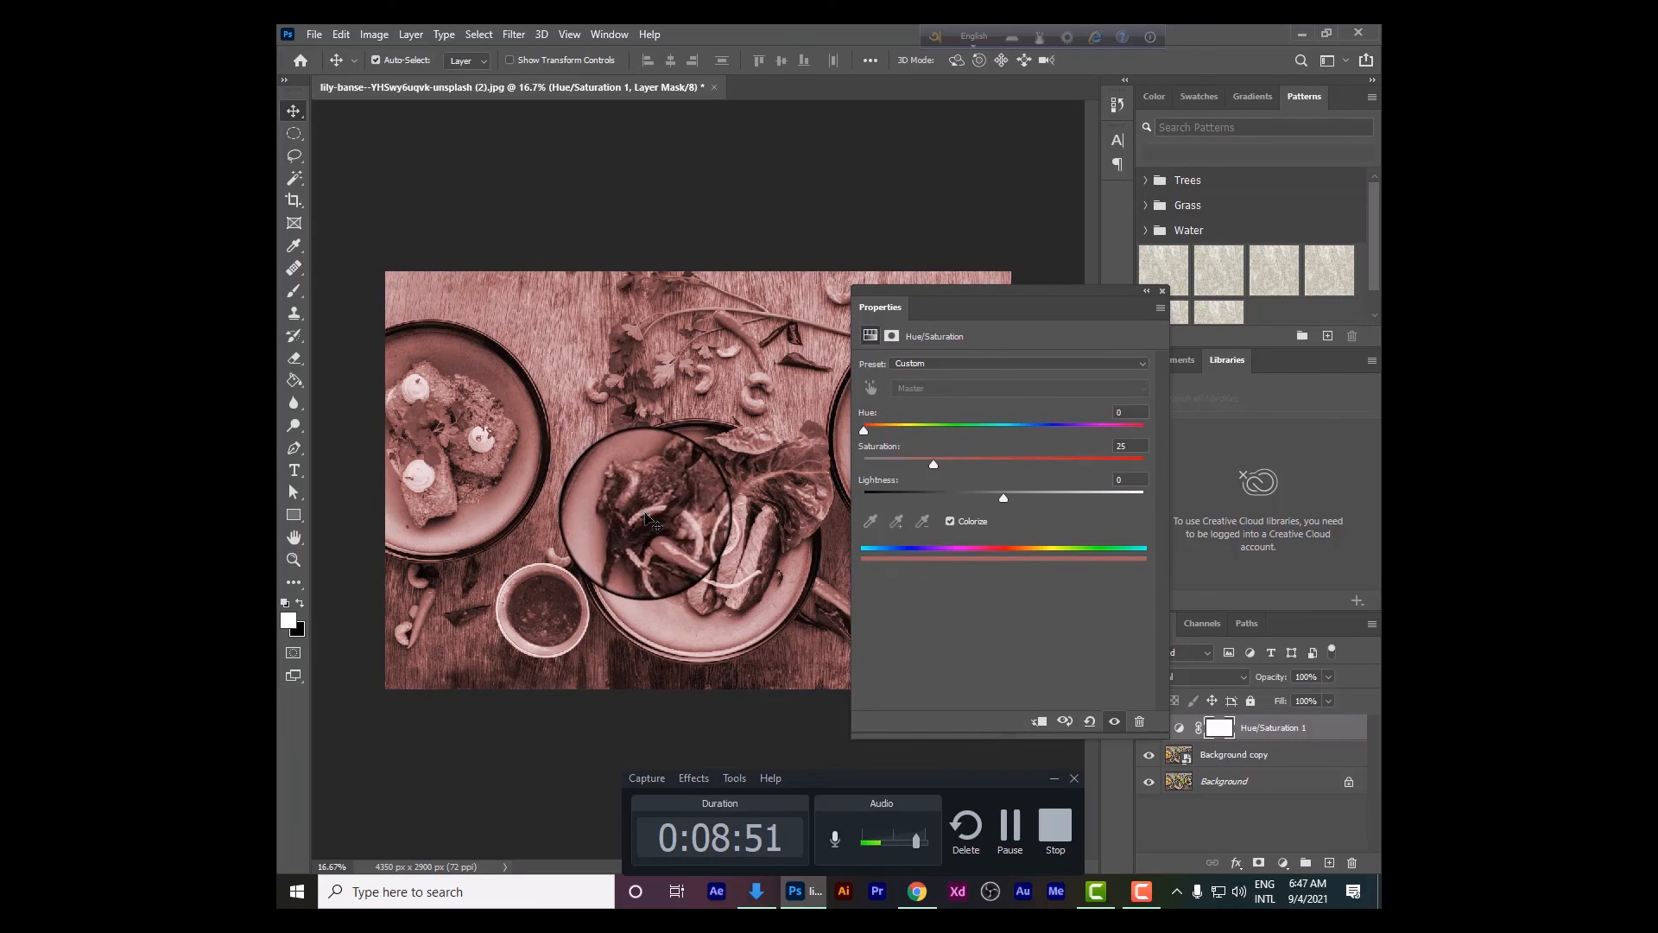
left_click_drag(887, 425, 996, 463)
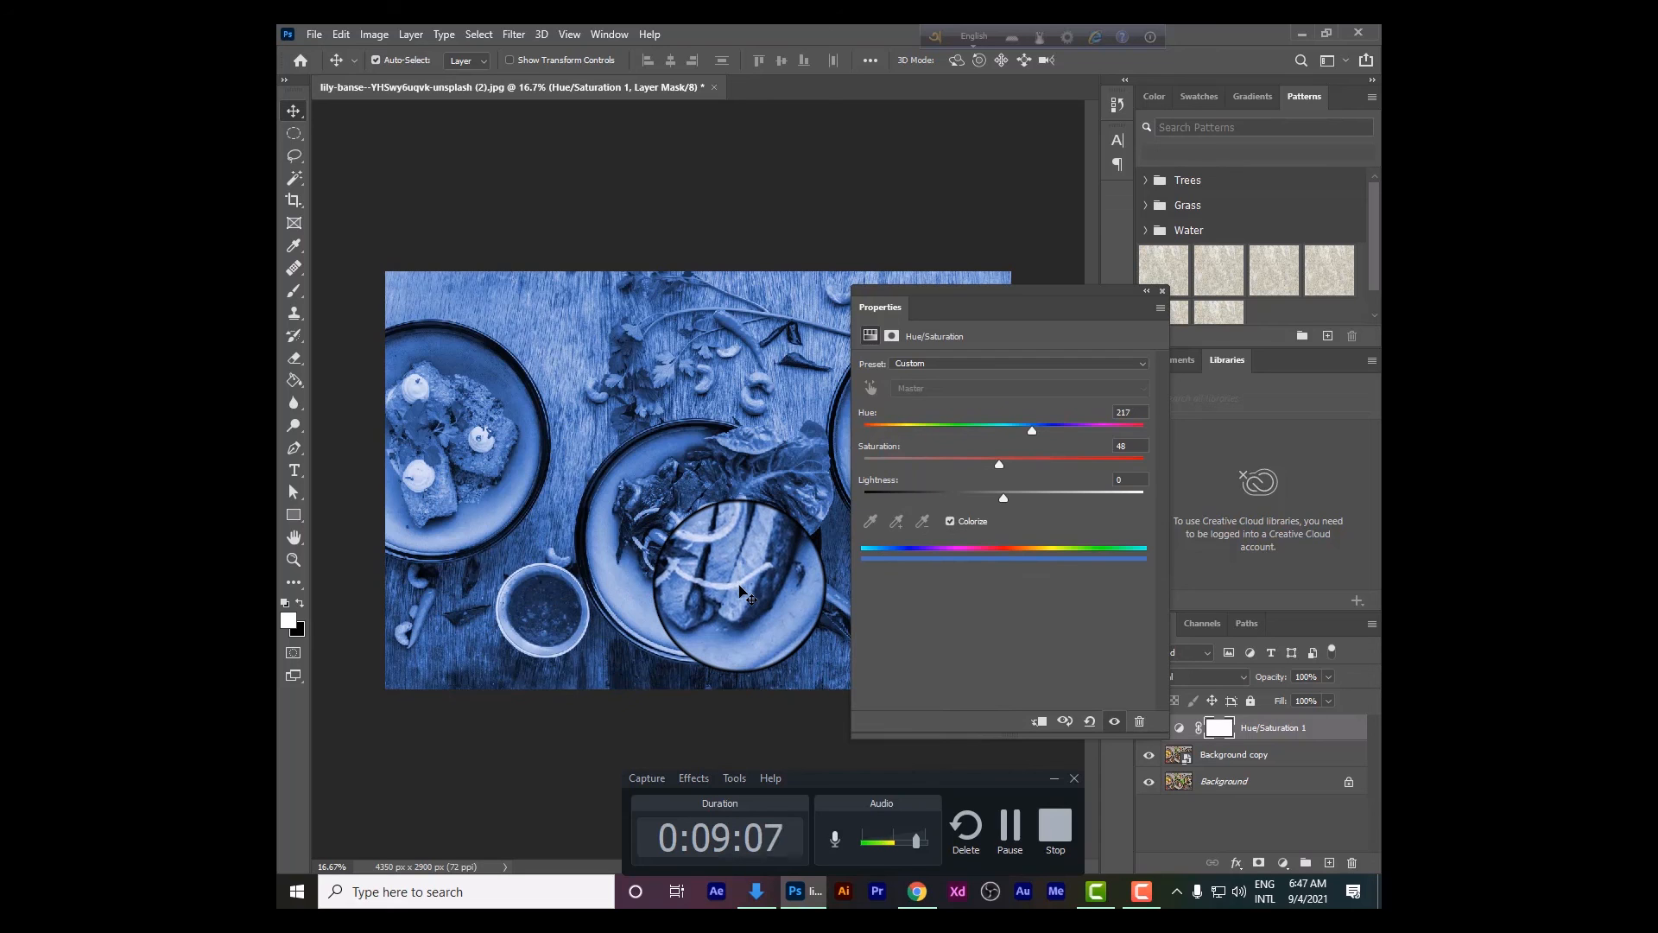
mouse_move(1034, 431)
left_mouse_down()
mouse_move(1050, 427)
mouse_move(1006, 464)
mouse_move(951, 428)
mouse_move(1036, 420)
left_mouse_up()
left_click(1000, 464)
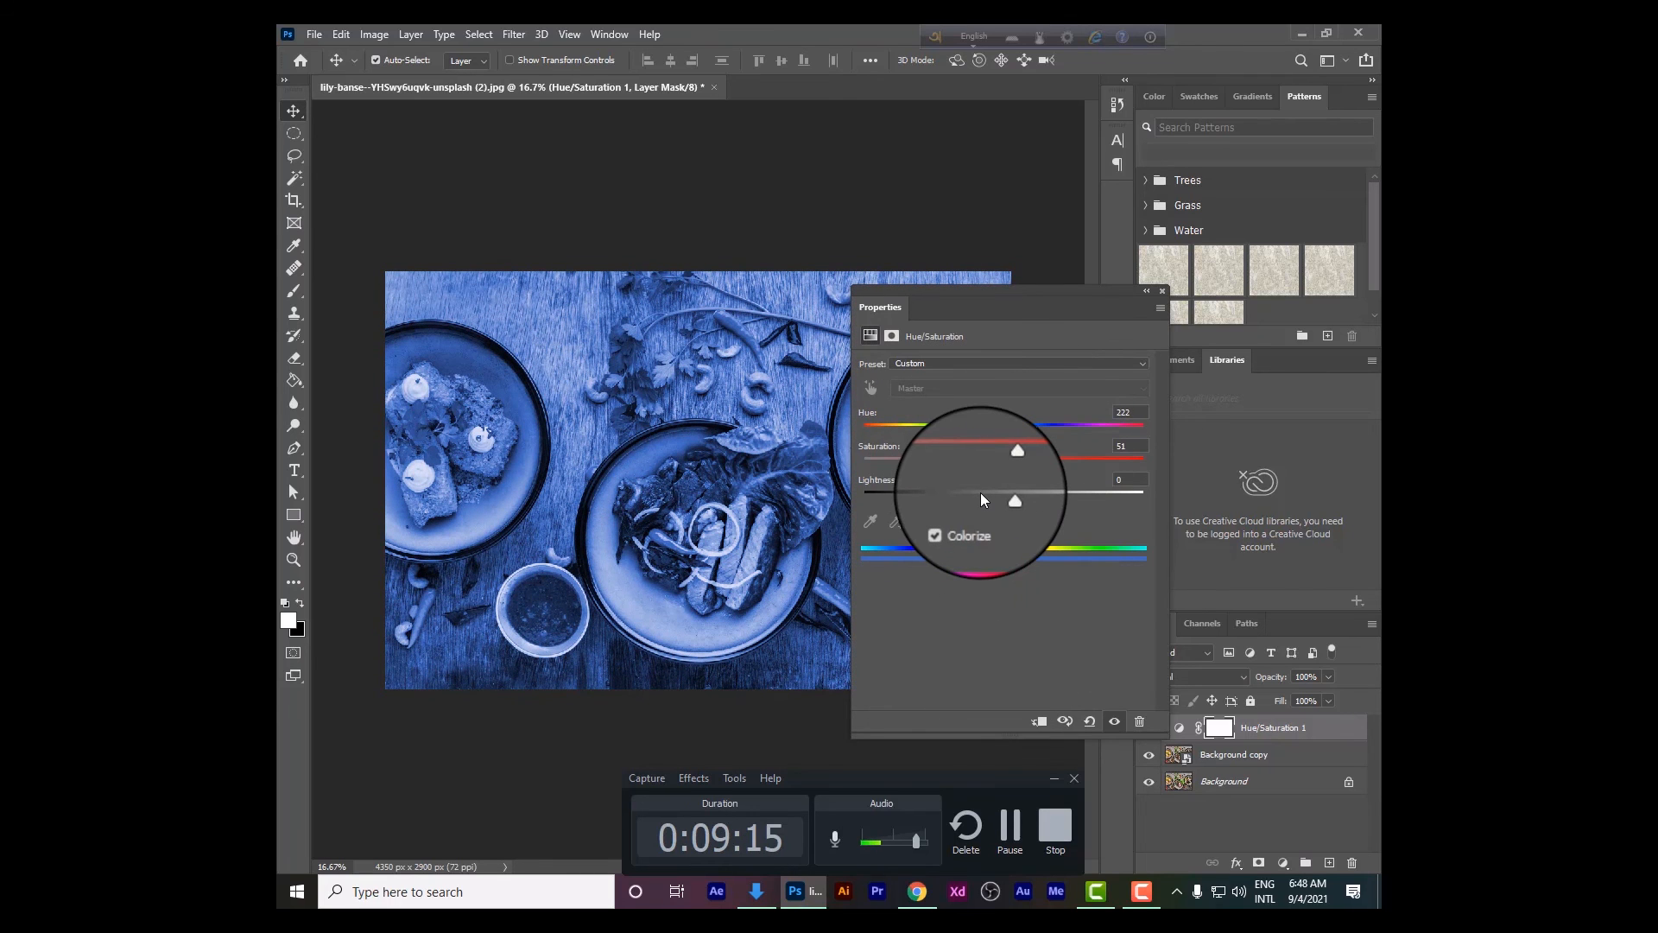